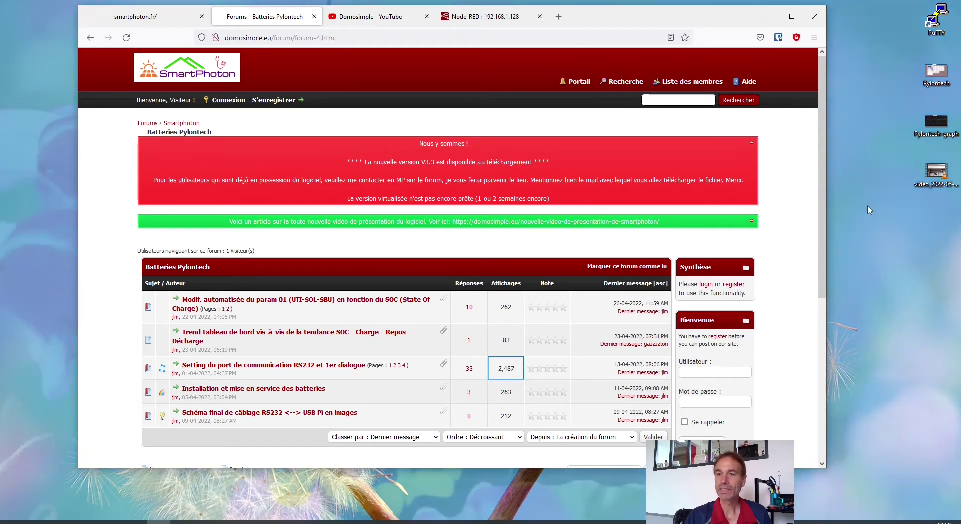
# Step: View the desktop images Pylontech and Pylontech-graph one after the other, closing each one after viewing
pyautogui.click(929, 81)
pyautogui.doubleClick(929, 81)
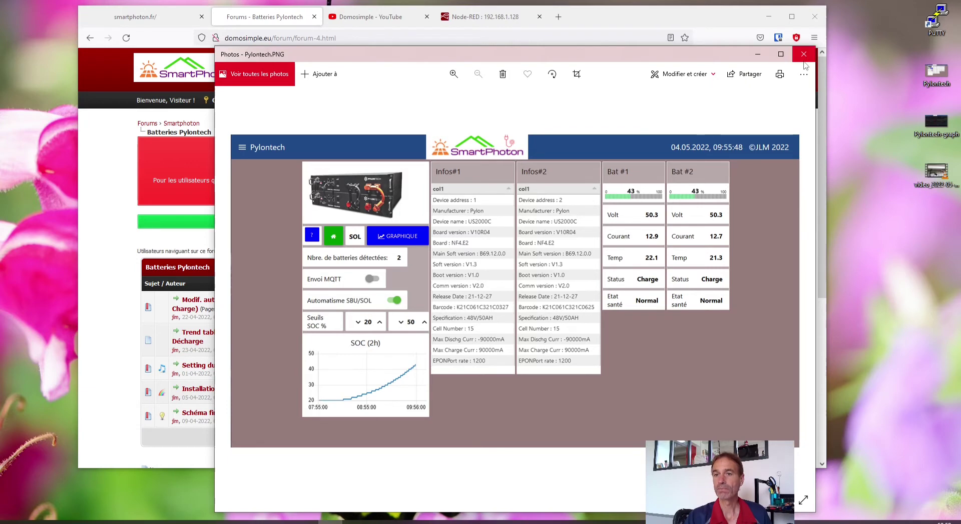
pyautogui.click(803, 54)
pyautogui.doubleClick(935, 125)
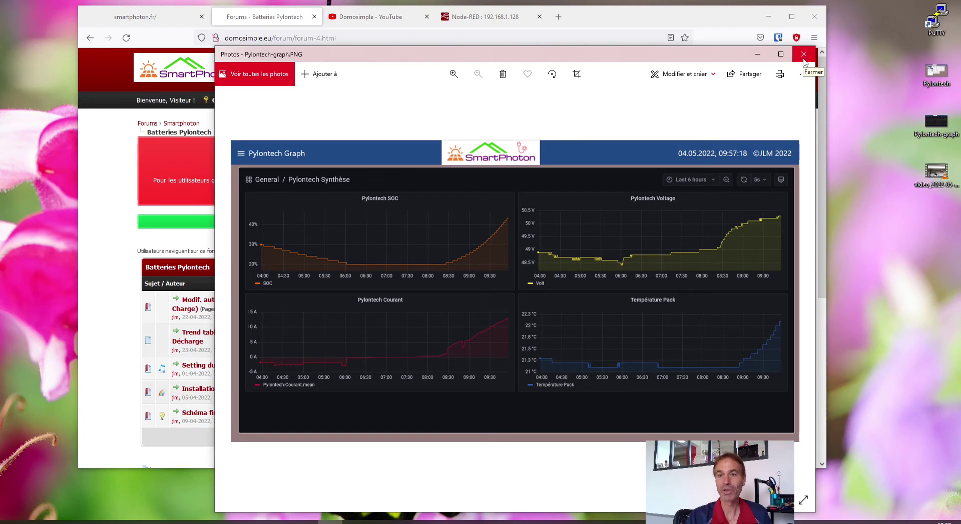
pyautogui.click(804, 55)
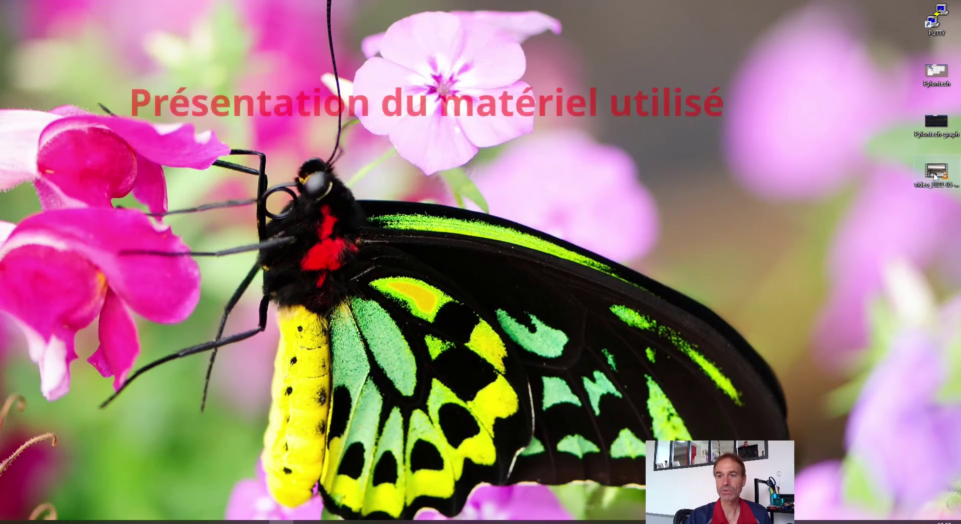
# Step: Play the desktop video of the battery rack hardware and close the player
pyautogui.doubleClick(934, 172)
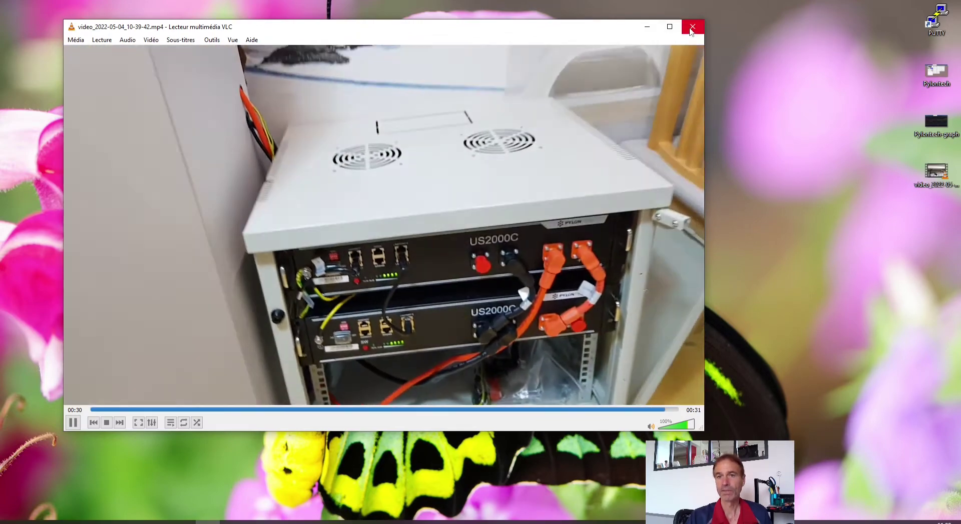
pyautogui.click(692, 27)
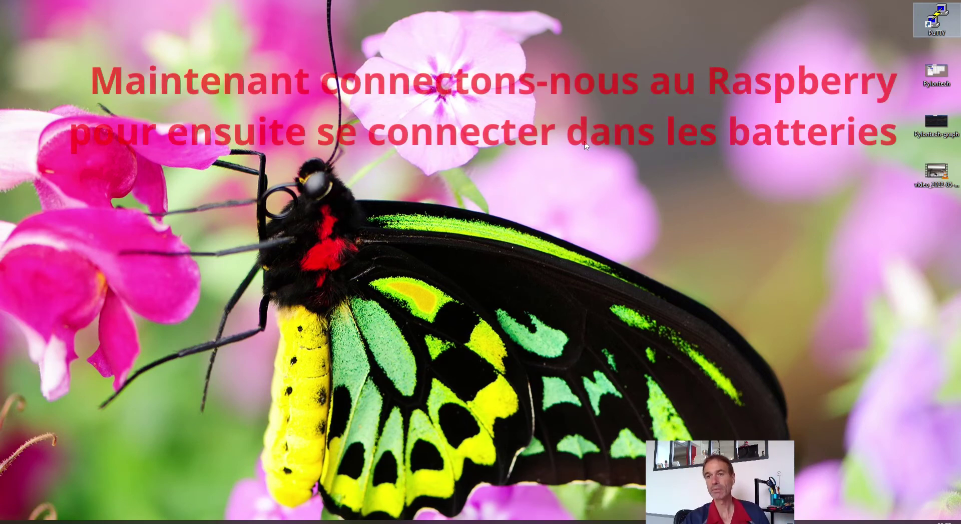
# Step: Connect to 192.168.1.128 with PuTTY in a maximized window and log in as pi with the account password
pyautogui.doubleClick(940, 28)
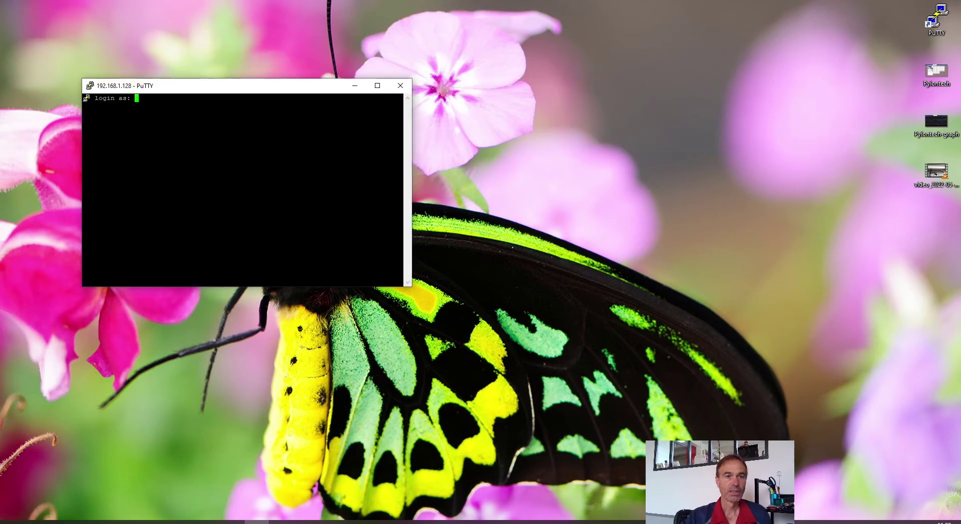
pyautogui.click(378, 87)
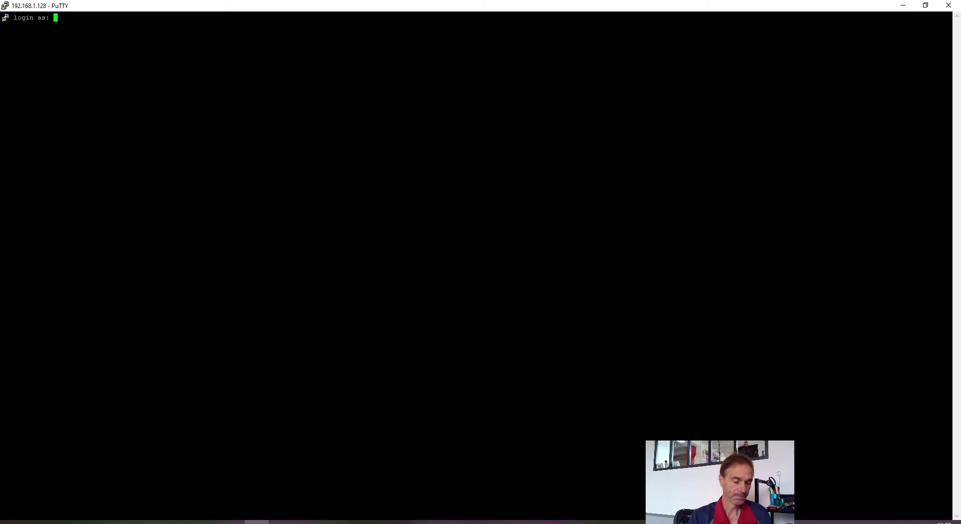
pyautogui.write('pi')
pyautogui.press('Return')
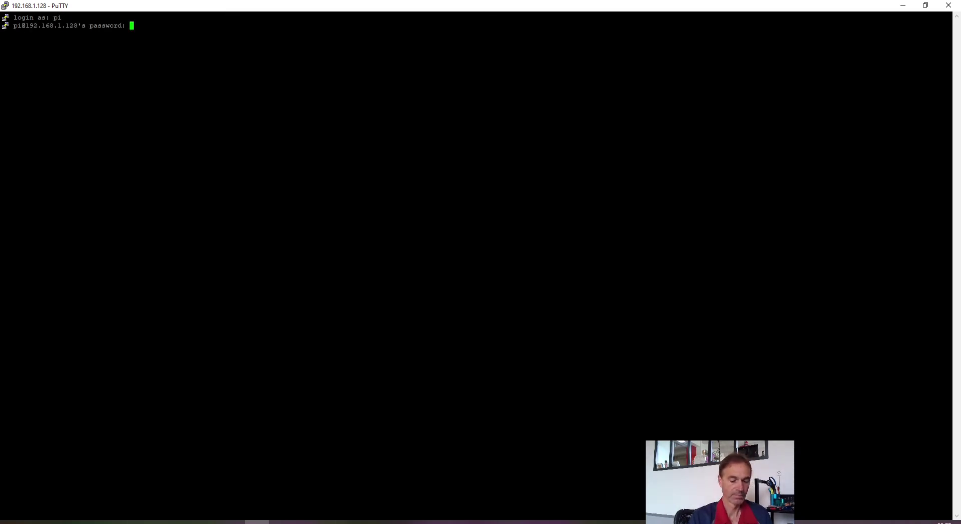
pyautogui.press('Return')
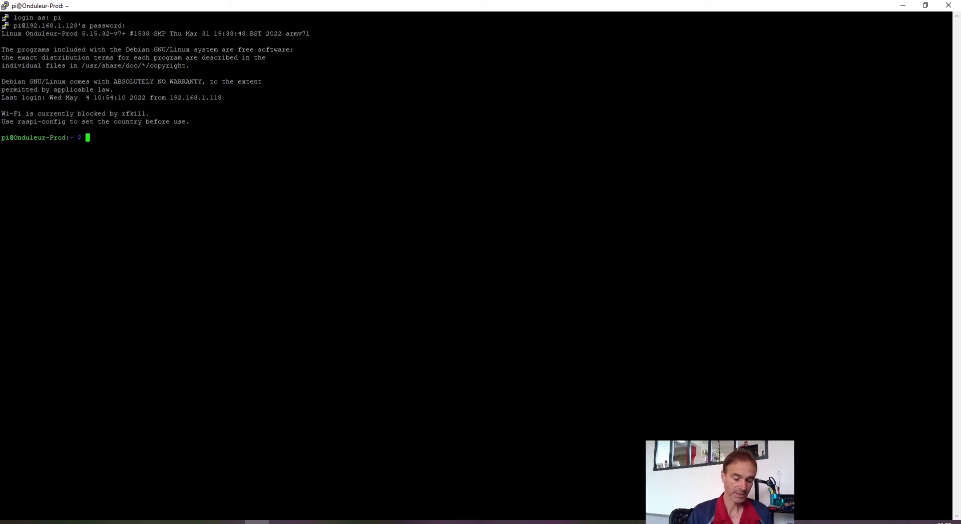
# Step: Run "ls /dev/tty-pylontech -l" and highlight the USB device that the link points to
pyautogui.press('Up')
pyautogui.press('Up')
pyautogui.press('Up')
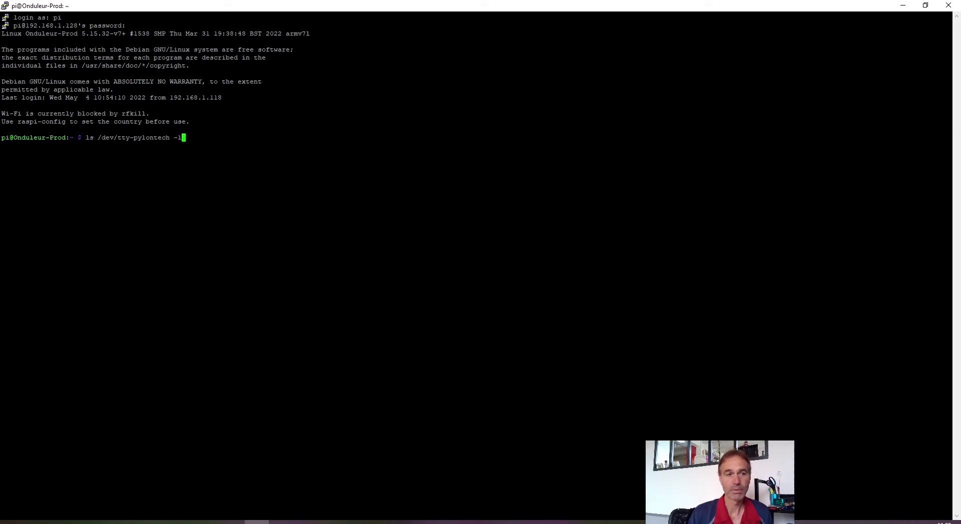
pyautogui.press('Return')
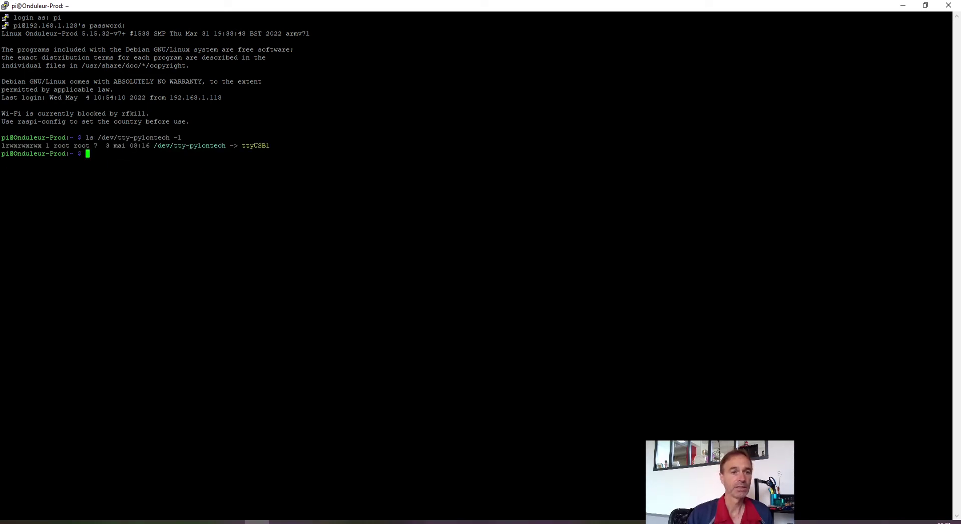
pyautogui.moveTo(269, 146); pyautogui.dragTo(244, 145)
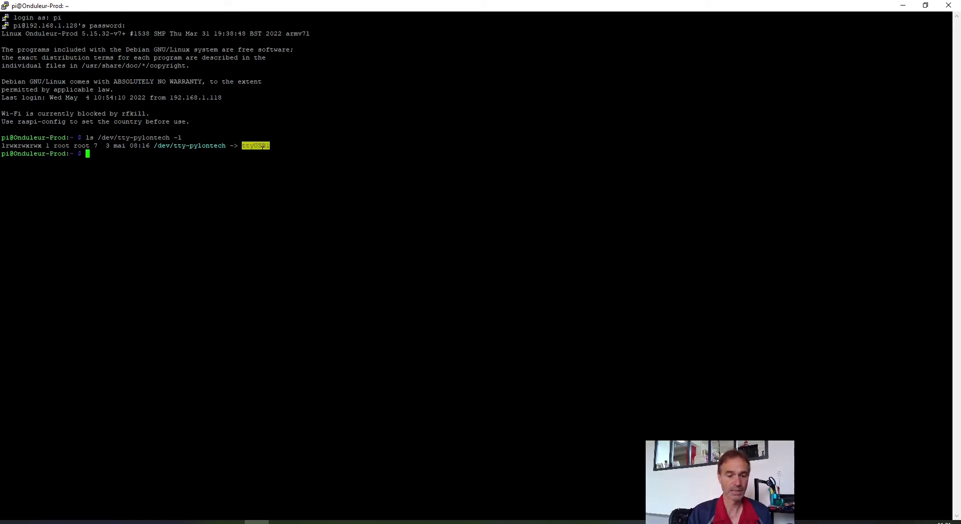
# Step: Install minicom by running "sudo apt install minicom" from the command history
pyautogui.press('Up')
pyautogui.press('Up')
pyautogui.press('Up')
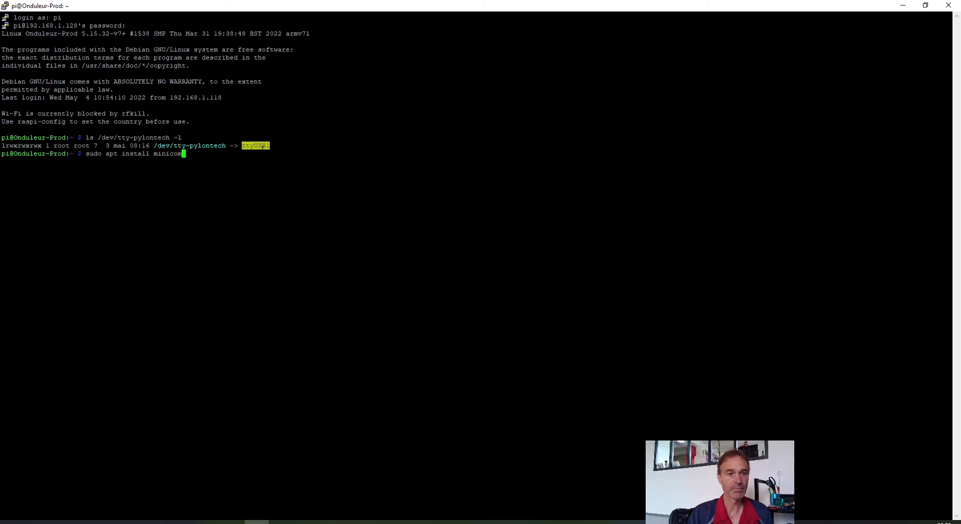
pyautogui.press('Up')
pyautogui.press('Up')
pyautogui.press('Up')
pyautogui.press('Down')
pyautogui.press('Down')
pyautogui.press('Down')
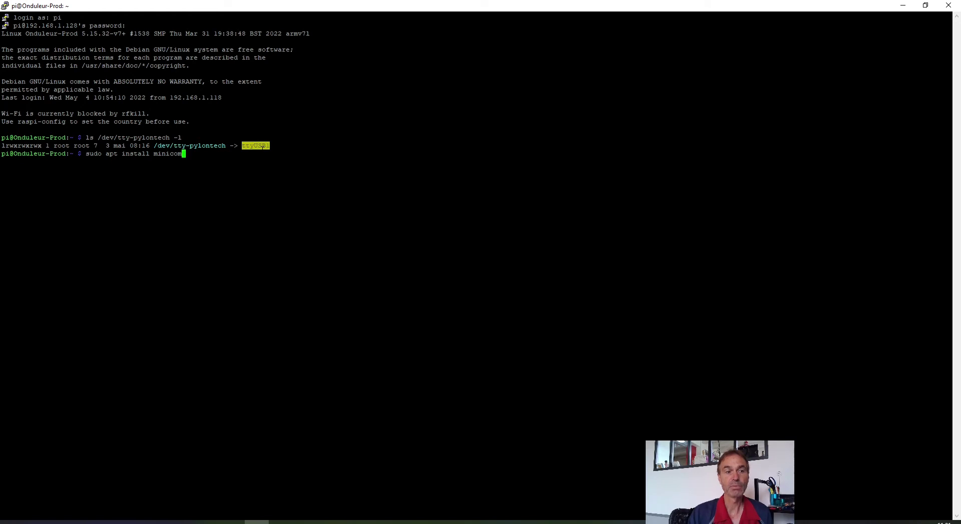
pyautogui.press('Return')
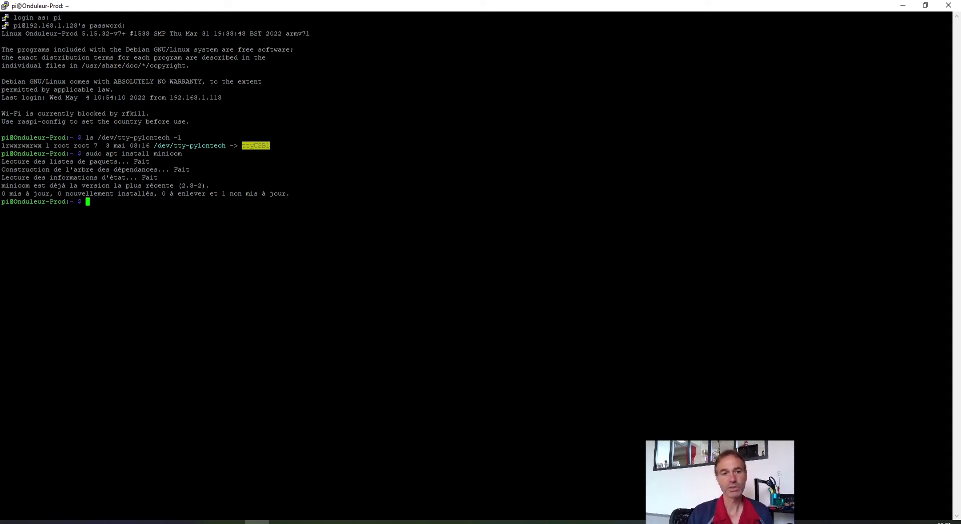
# Step: Start minicom in setup mode by running "sudo minicom -s /dev/ttyUSB1"
pyautogui.press('Up')
pyautogui.press('Up')
pyautogui.press('Up')
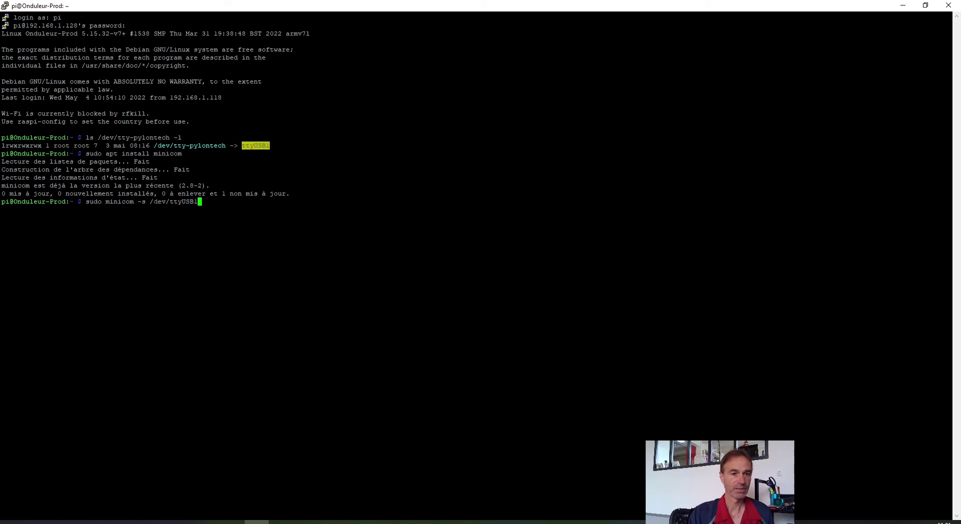
pyautogui.press('Return')
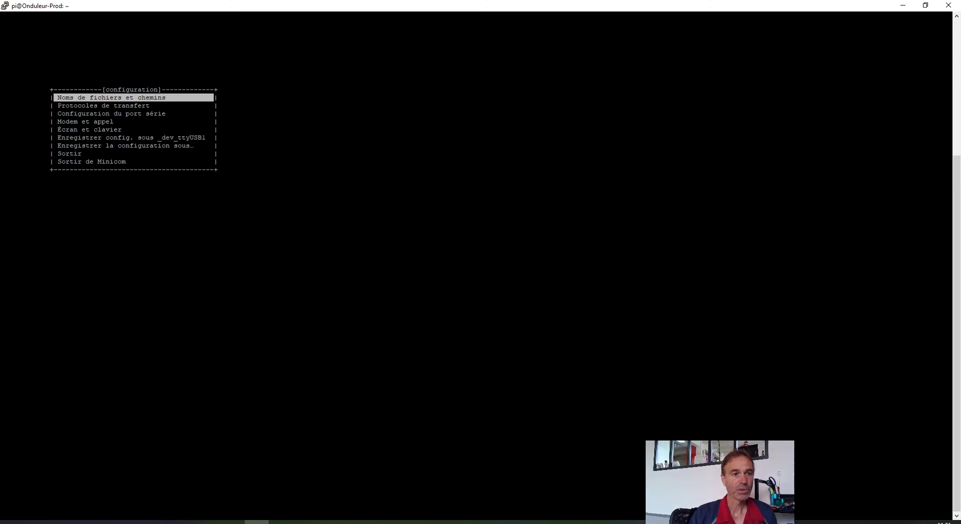
# Step: Examine the serial port configuration, checking the port device and the speed, parity and bits setting, and return to the setup list
pyautogui.press('Down')
pyautogui.press('Down')
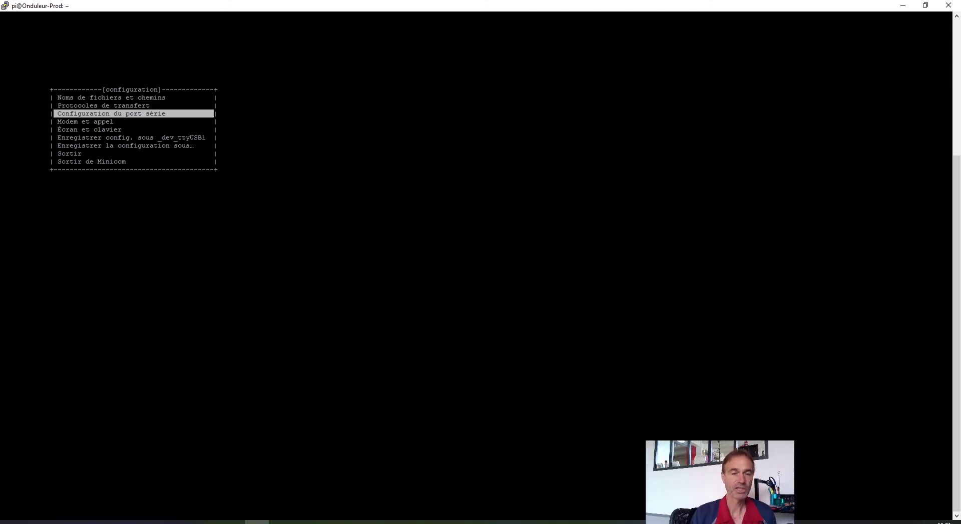
pyautogui.press('Return')
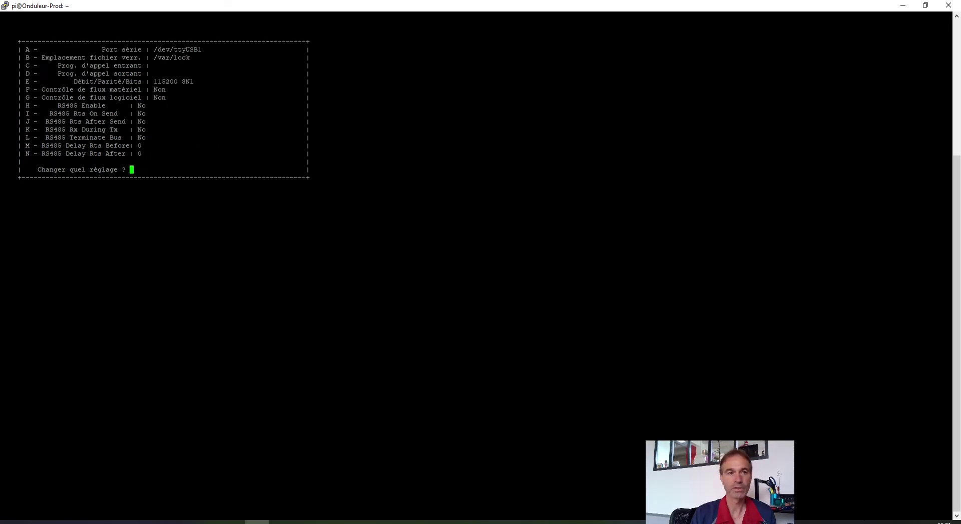
pyautogui.scroll(8, 475, 266)
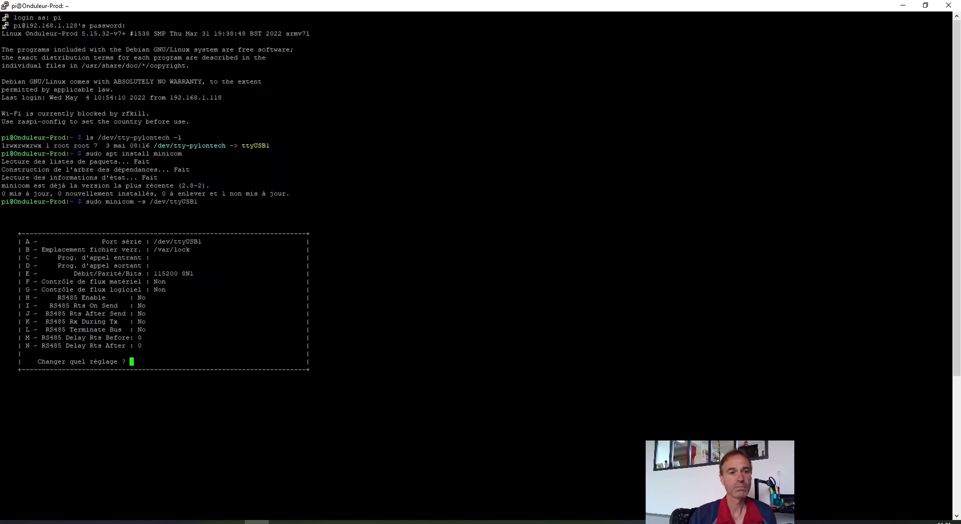
pyautogui.scroll(-8, 475, 266)
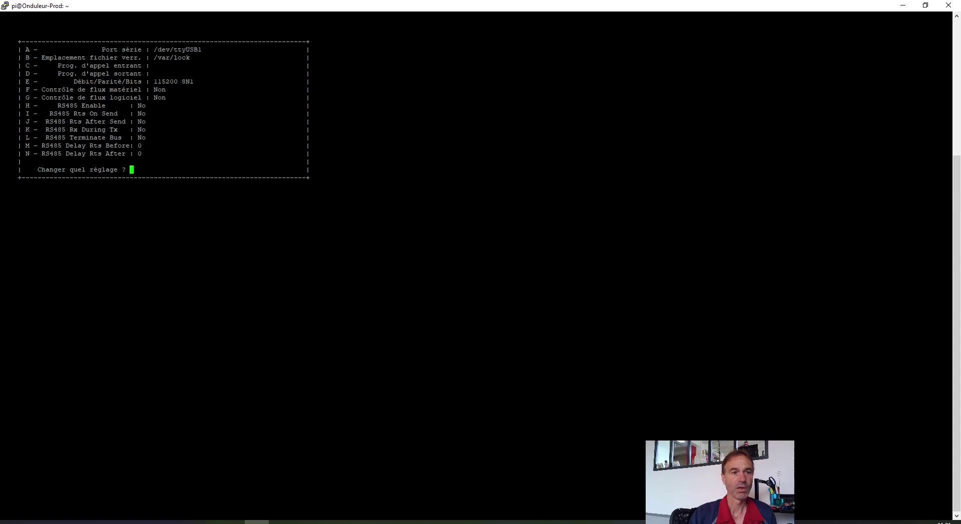
pyautogui.moveTo(205, 50); pyautogui.dragTo(156, 50)
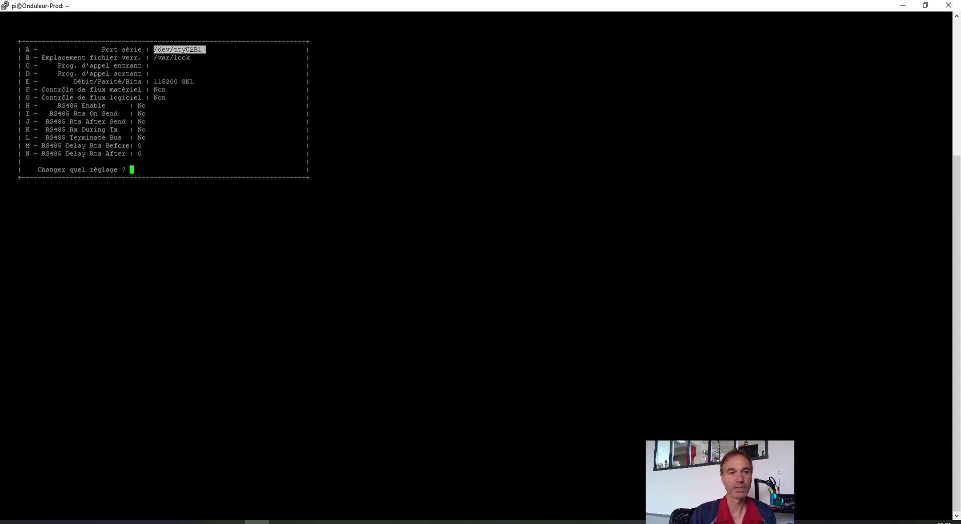
pyautogui.moveTo(193, 81); pyautogui.dragTo(154, 82)
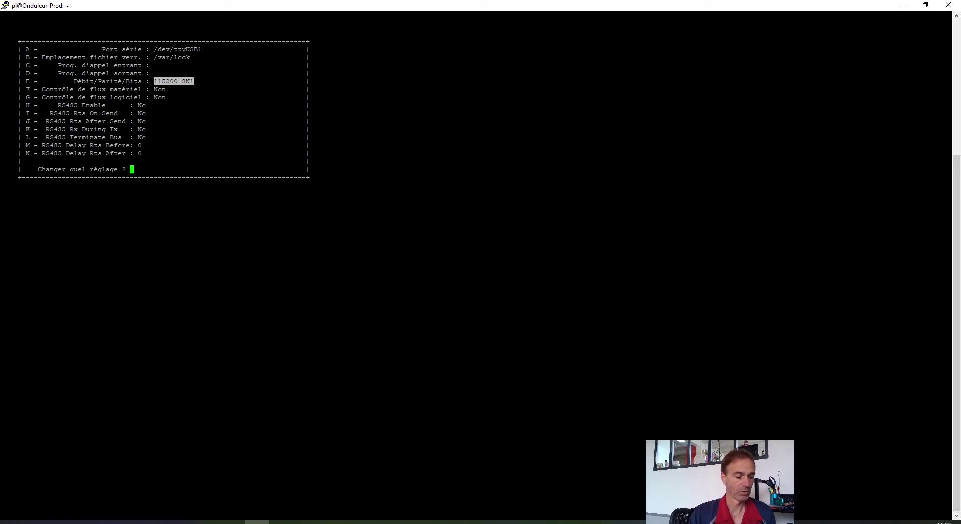
pyautogui.press('Return')
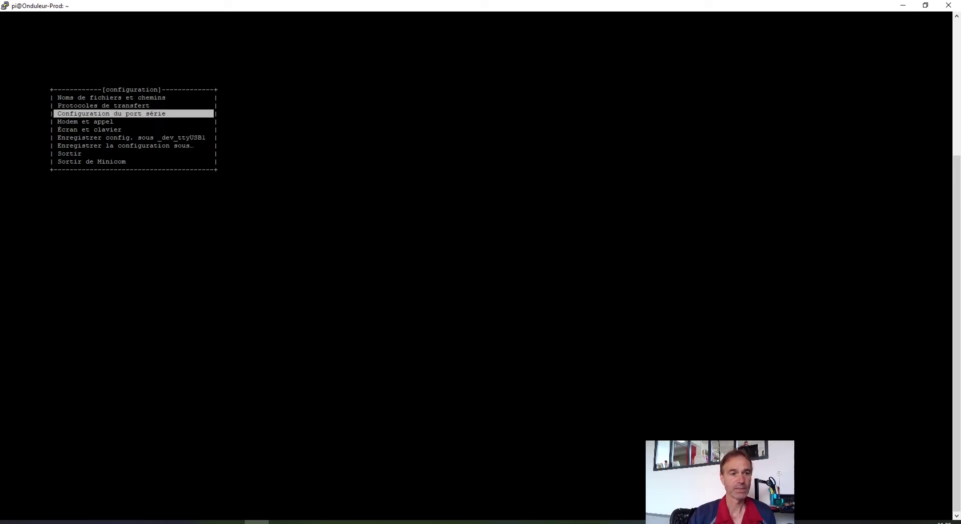
# Step: Leave the minicom configuration with Sortir to open the terminal session on the serial port
pyautogui.press('Down')
pyautogui.press('Down')
pyautogui.press('Down')
pyautogui.press('Down')
pyautogui.press('Down')
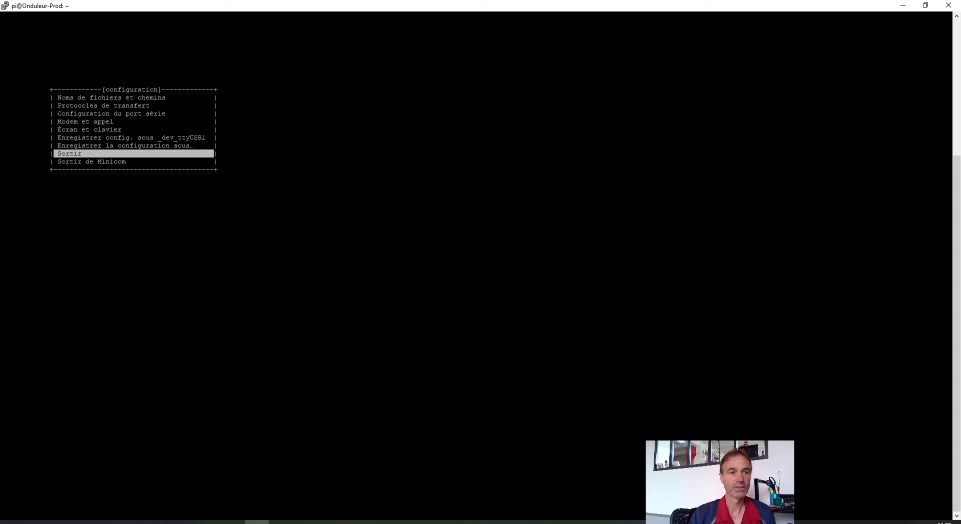
pyautogui.press('Return')
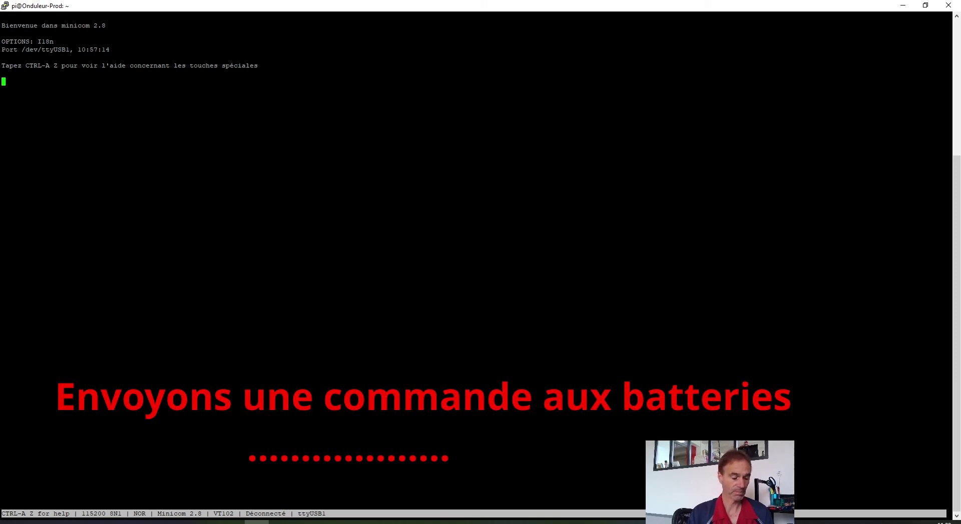
# Step: Send the pwr command to the batteries and highlight the rows of batteries 1 and 2
pyautogui.write('pwr')
pyautogui.press('Return')
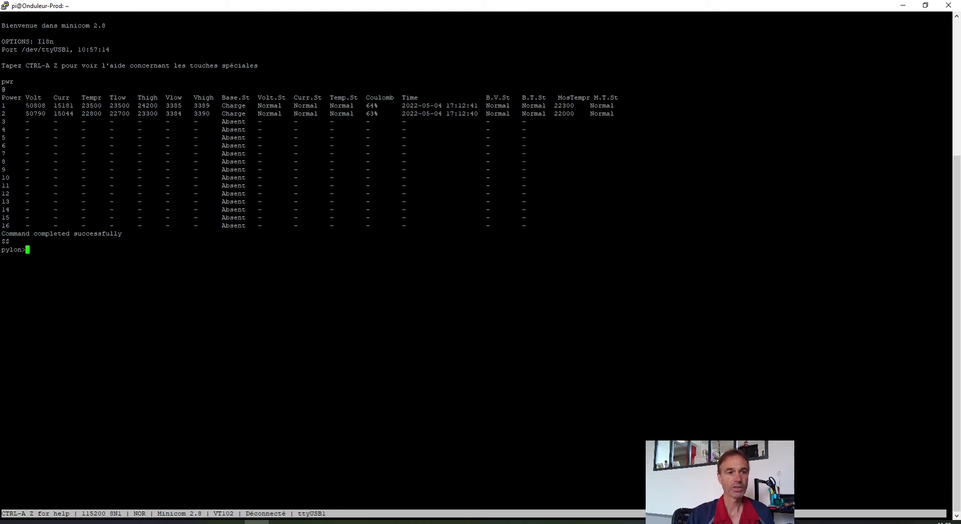
pyautogui.moveTo(2, 106); pyautogui.dragTo(552, 113)
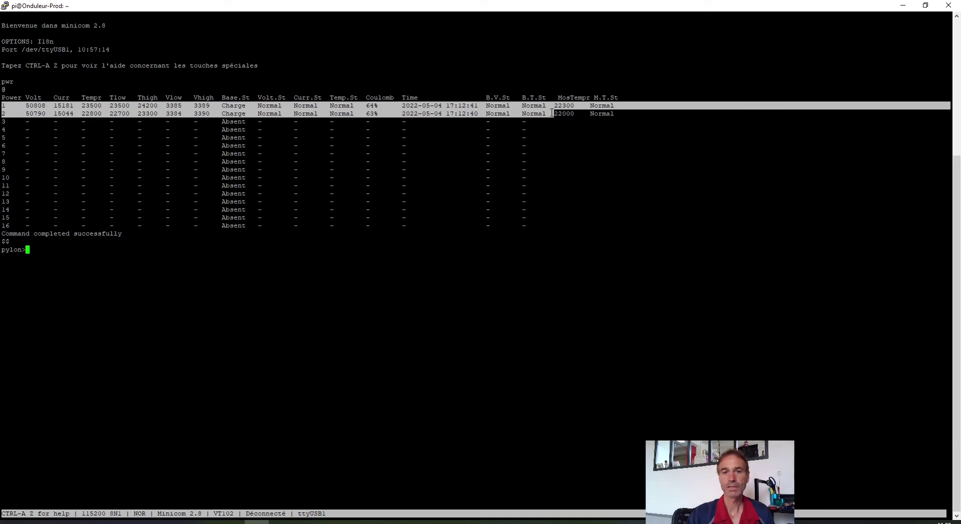
pyautogui.click(553, 113)
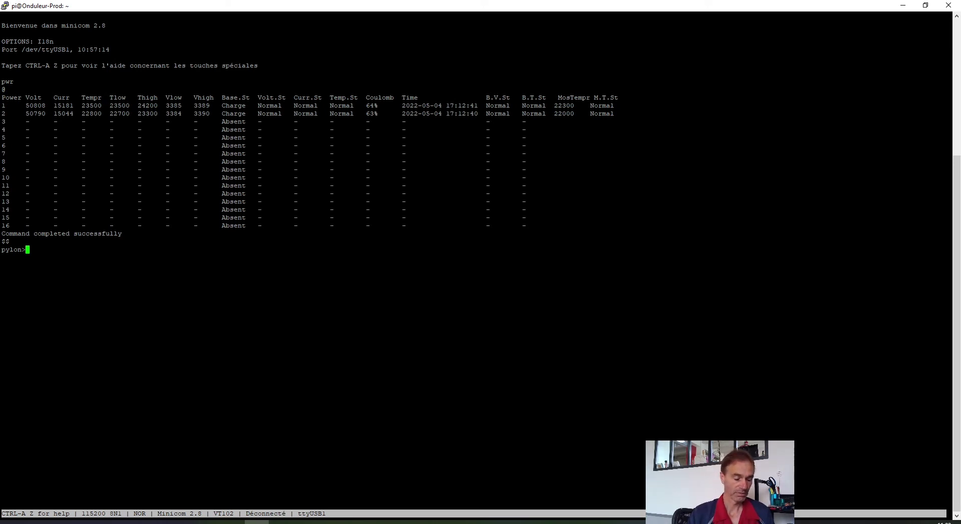
# Step: Send the info command to the batteries and highlight the device address in the reply
pyautogui.write('info')
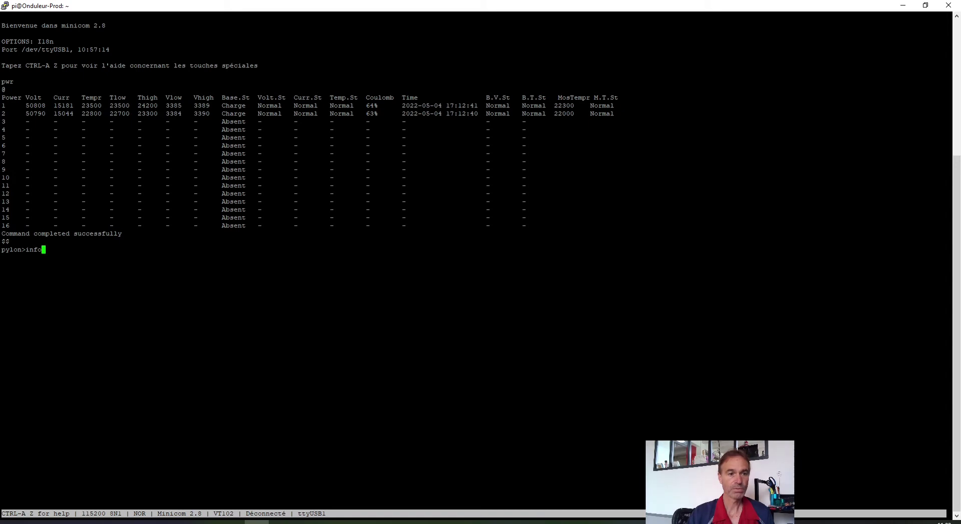
pyautogui.press('Return')
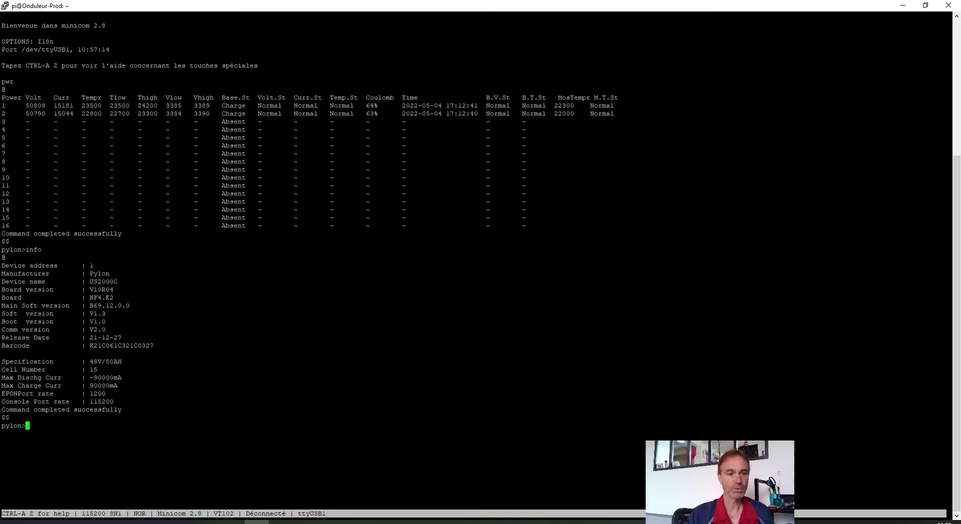
pyautogui.doubleClick(90, 265)
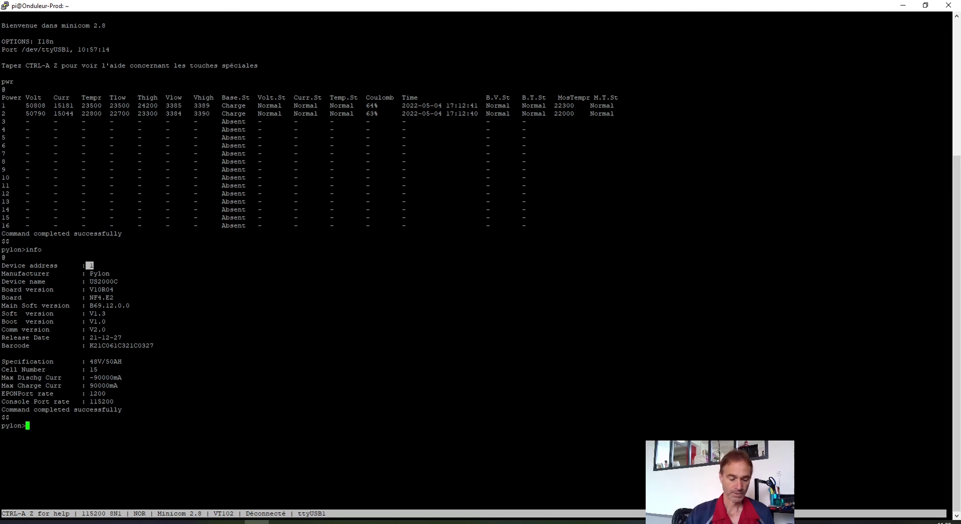
# Step: Query the second battery's device information with the command "info 2"
pyautogui.write('info ')
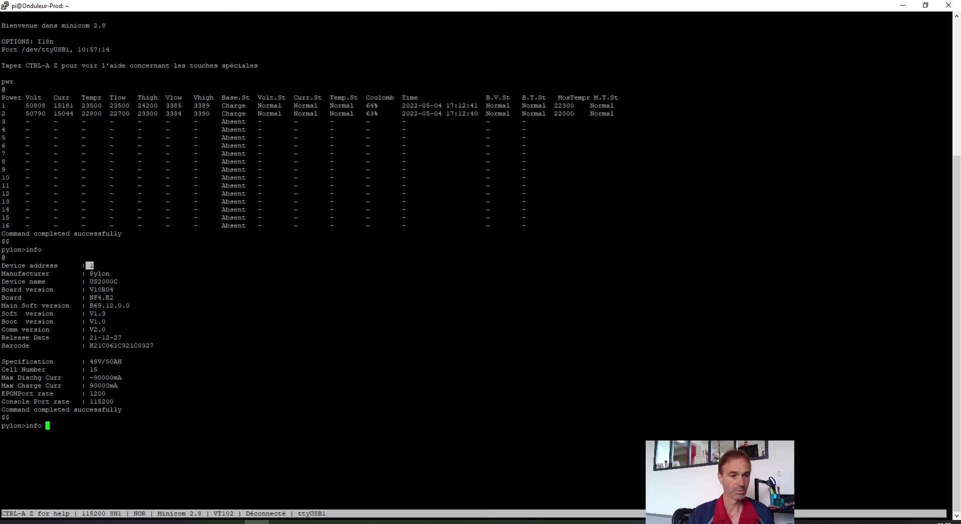
pyautogui.write('2')
pyautogui.press('Return')
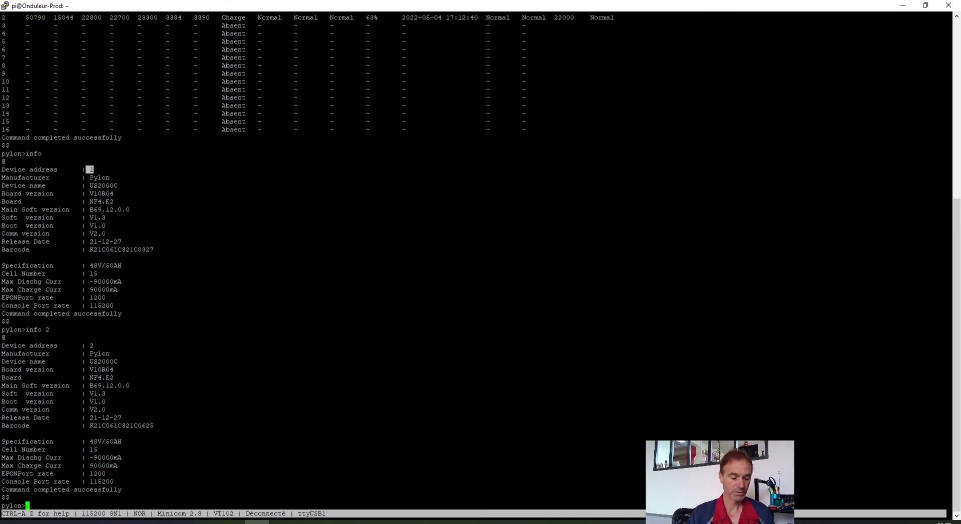
# Step: Send the pwr command to the batteries again and query the first battery's device information with "info 1"
pyautogui.write('pw')
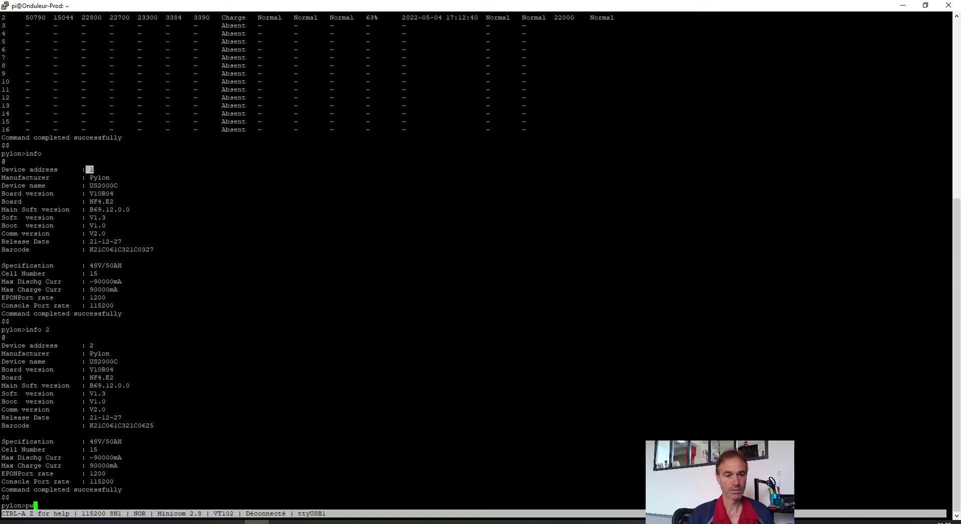
pyautogui.write('t')
pyautogui.press('Return')
pyautogui.write('pwr')
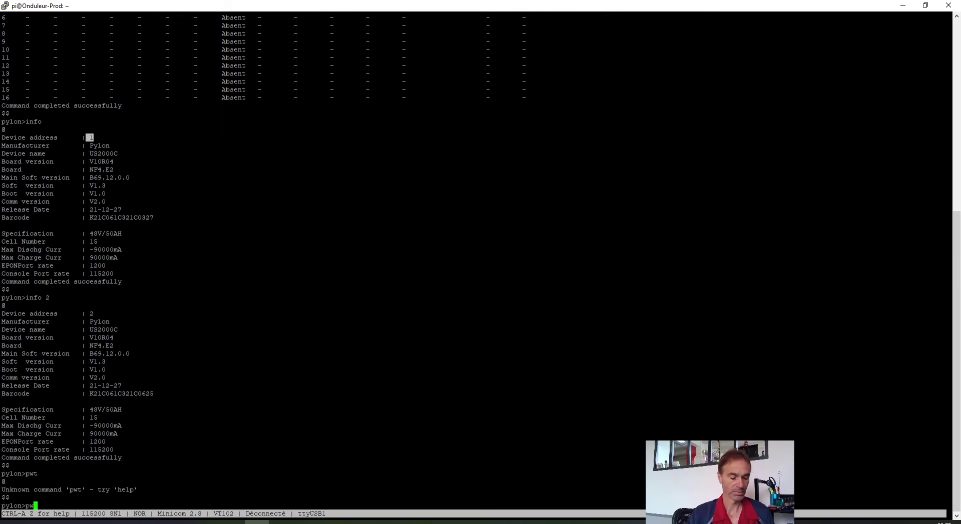
pyautogui.press('Return')
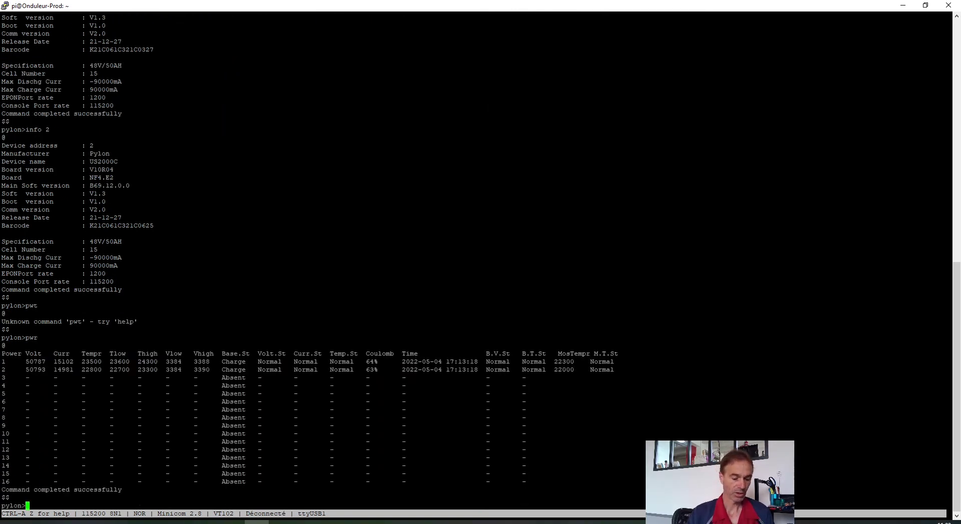
pyautogui.write('info 1')
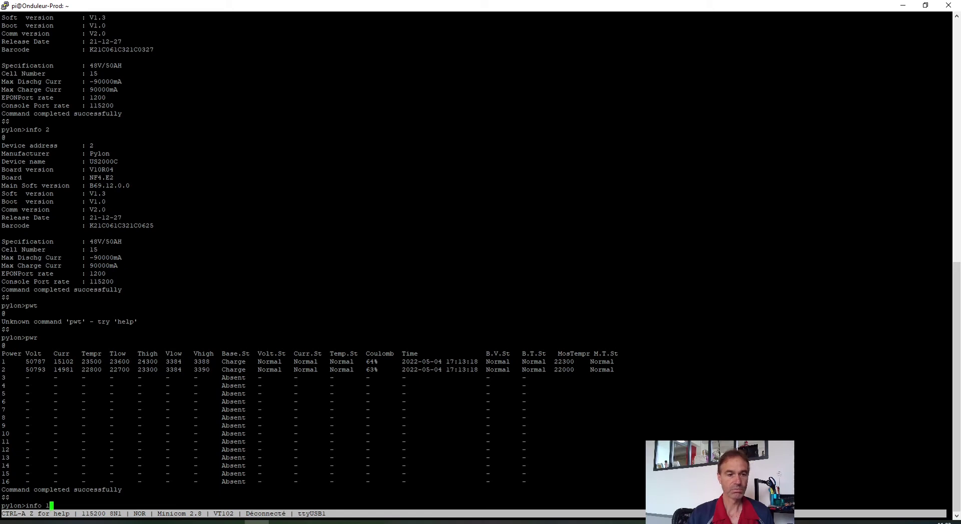
pyautogui.press('Return')
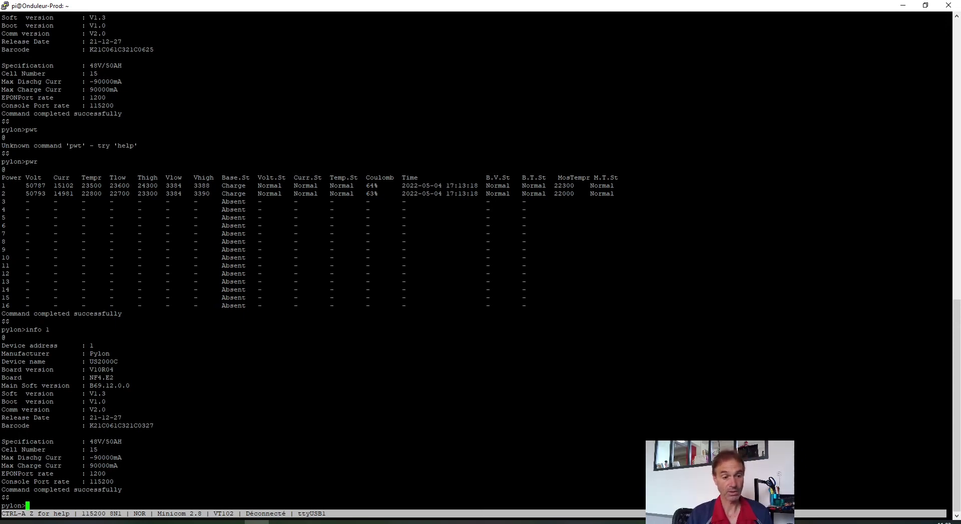
# Step: Quit minicom without resetting the serial device and return to the Raspberry Pi shell
pyautogui.hotkey('ctrl', 'a')
pyautogui.press('z')
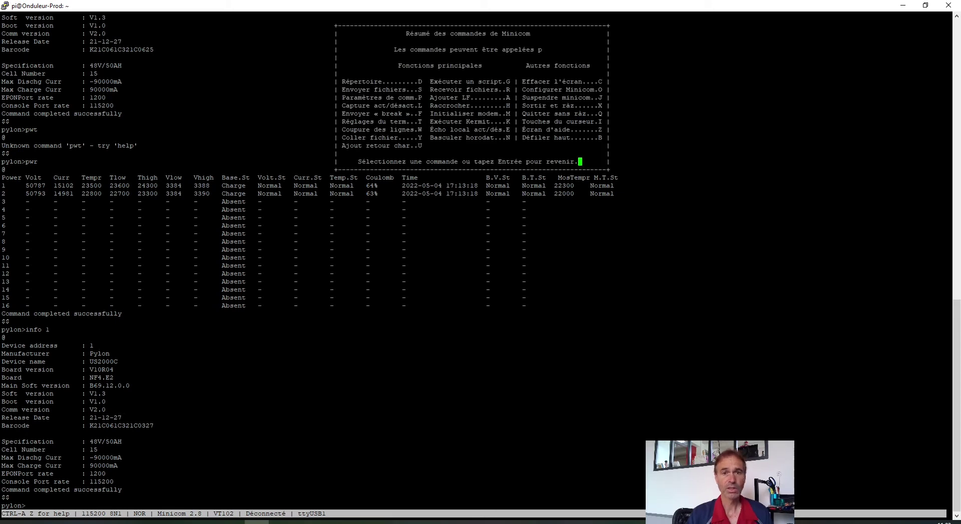
pyautogui.press('q')
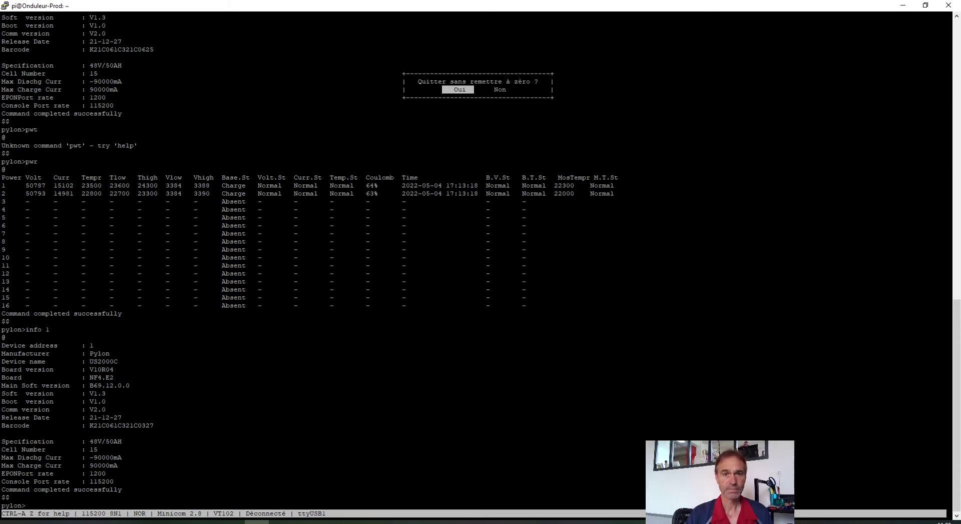
pyautogui.press('Return')
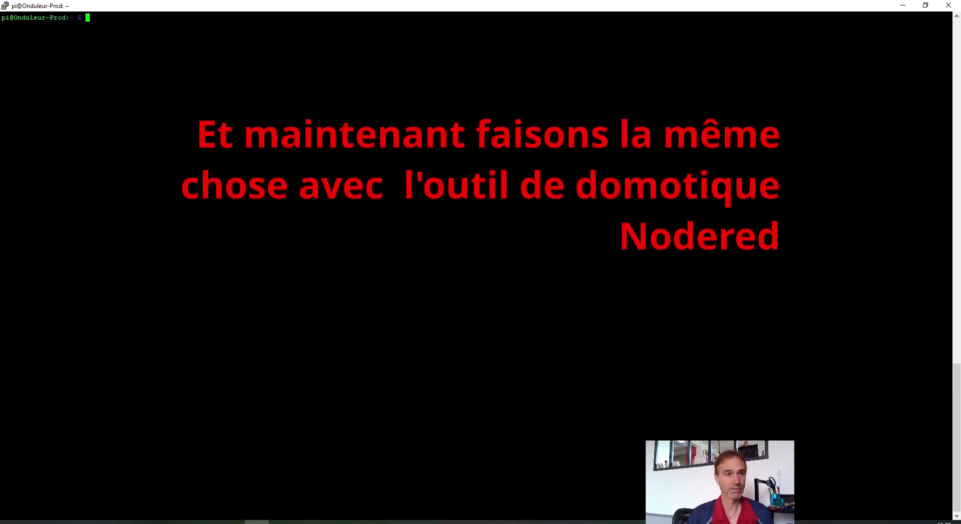
# Step: Start the Node-RED service with node-red-start and highlight the "Started flows" line in its log
pyautogui.write('nod')
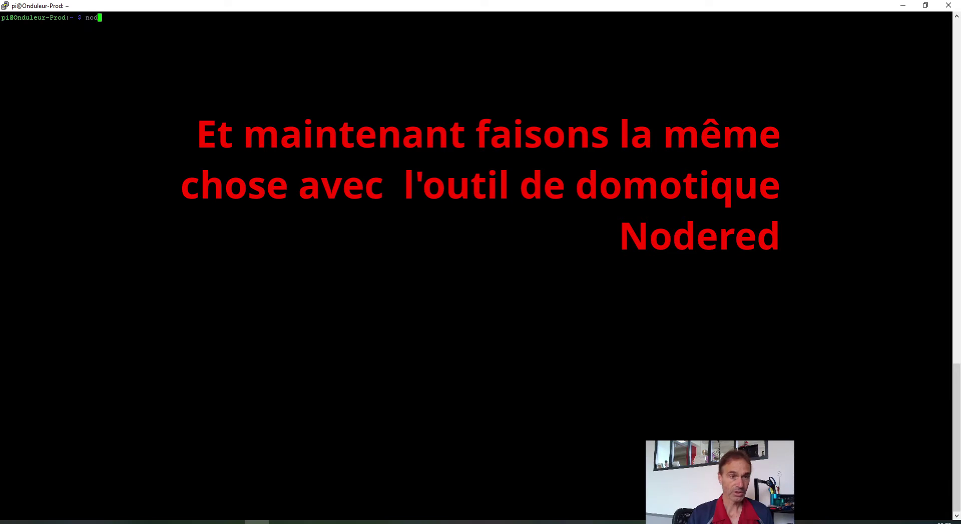
pyautogui.write('e-red')
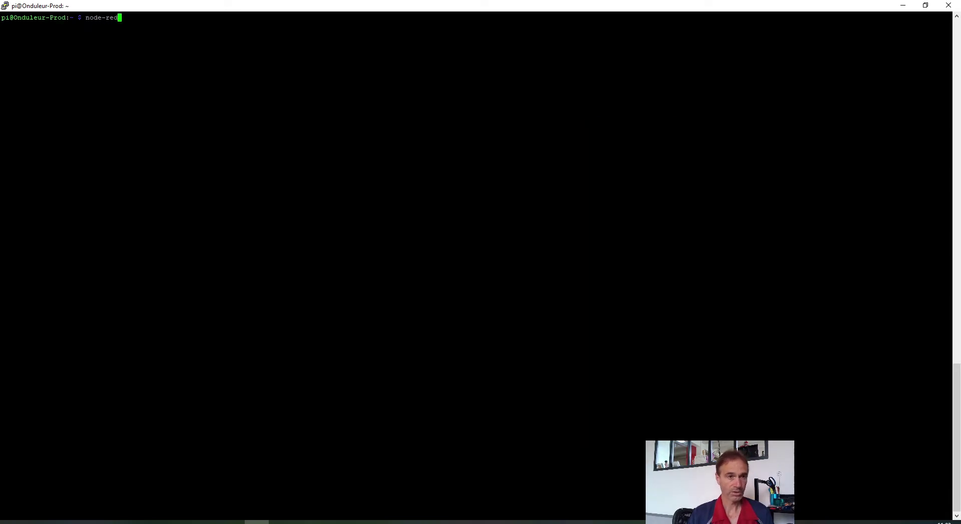
pyautogui.write('-start')
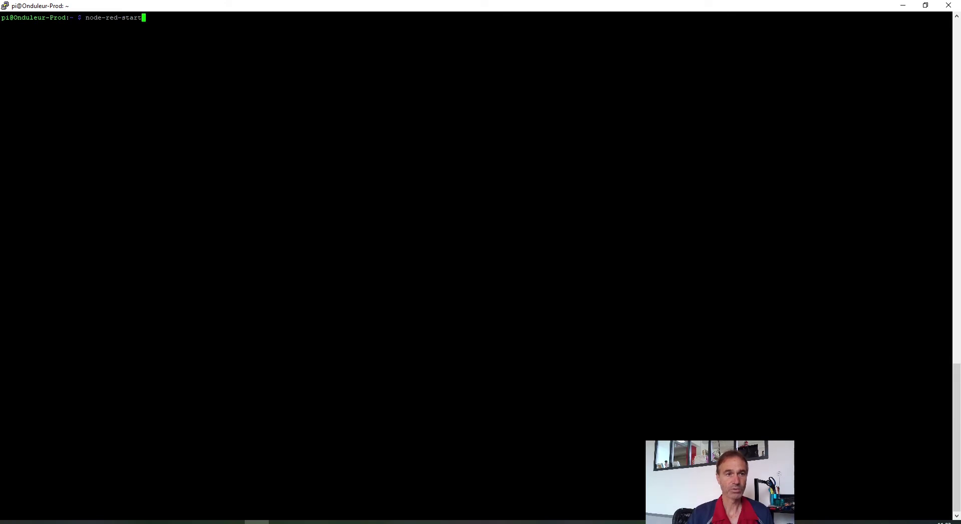
pyautogui.press('Return')
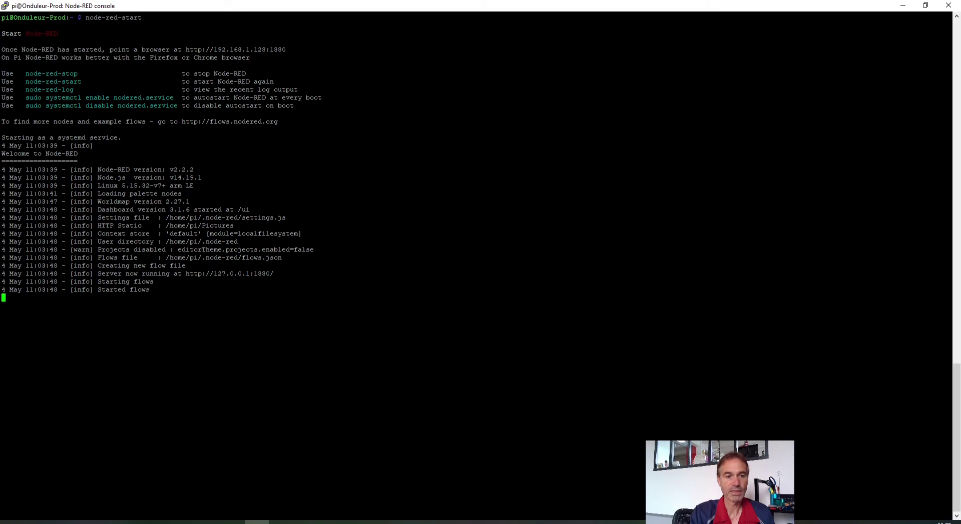
pyautogui.moveTo(949, 298); pyautogui.dragTo(106, 290)
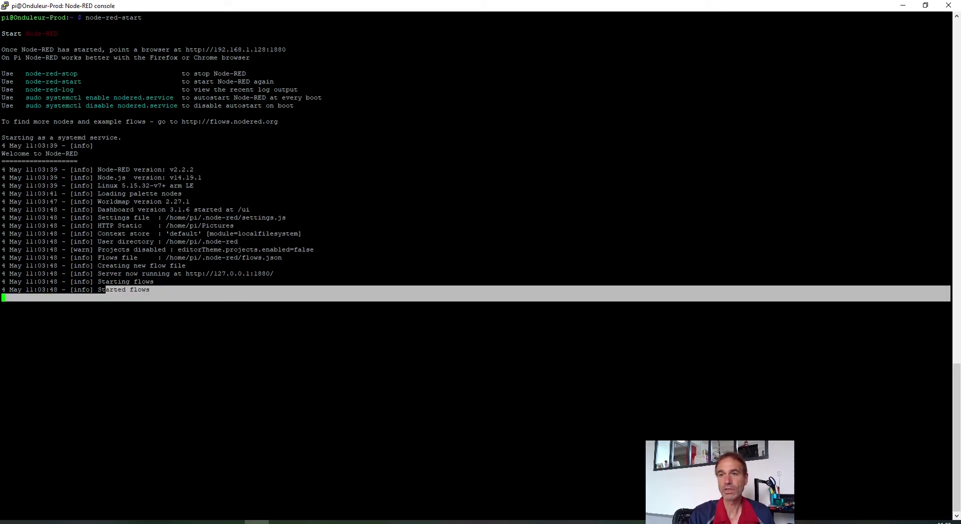
# Step: Switch to the Node-RED editor in Firefox and highlight its address 192.168.1.128:1880
pyautogui.click(903, 6)
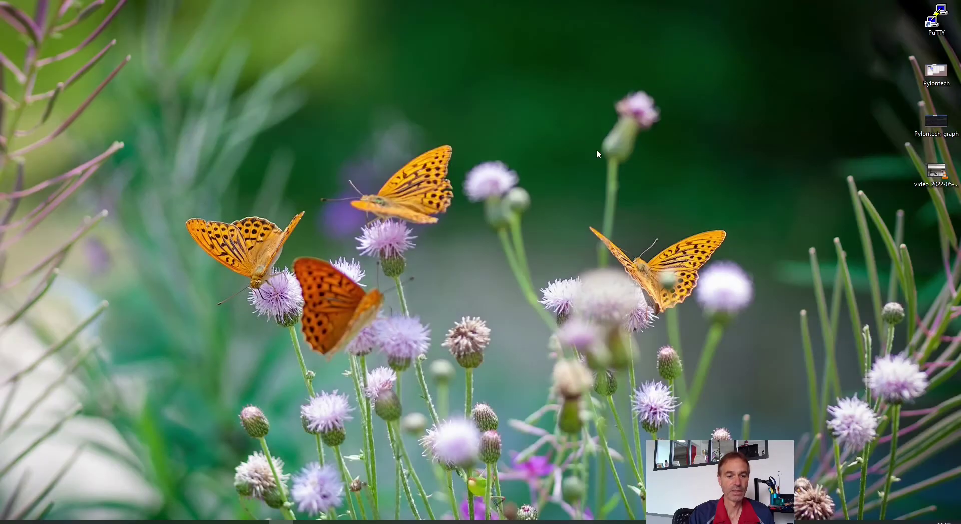
pyautogui.moveTo(158, 521)
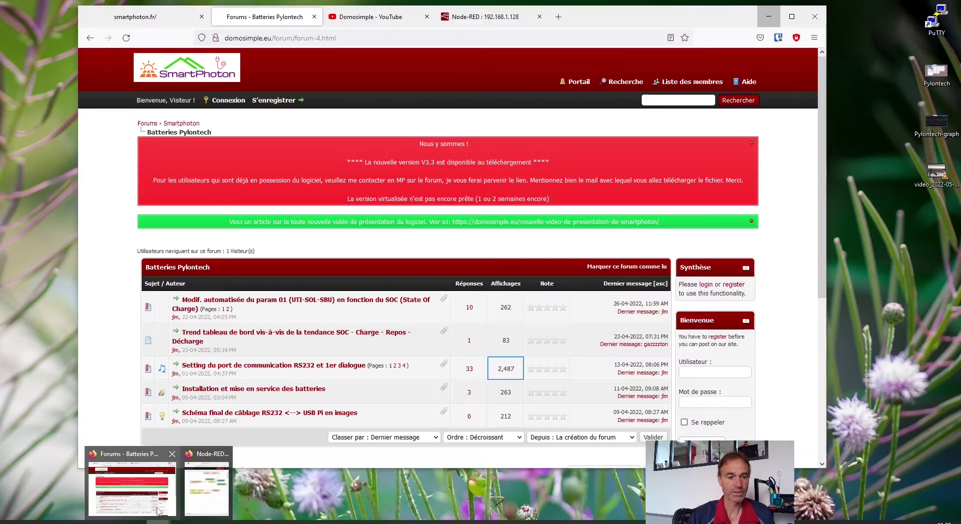
pyautogui.click(158, 510)
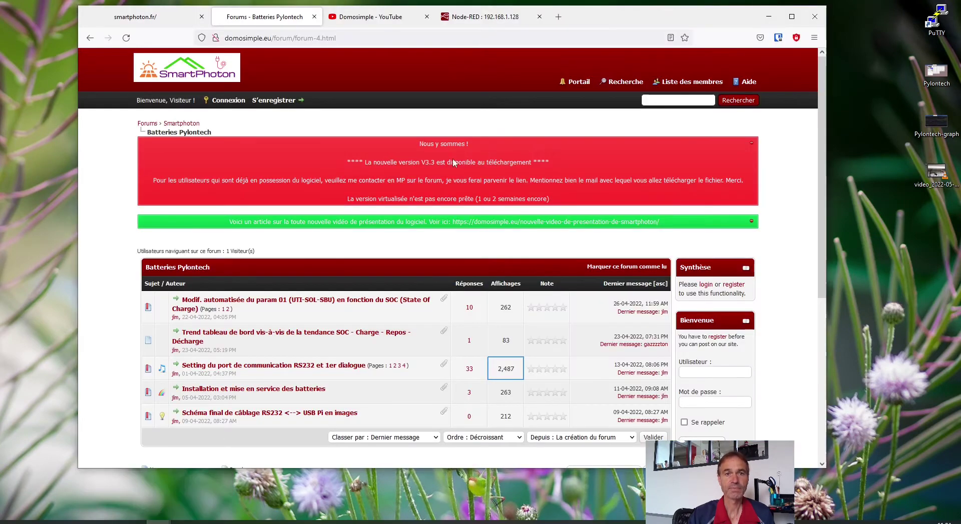
pyautogui.click(483, 23)
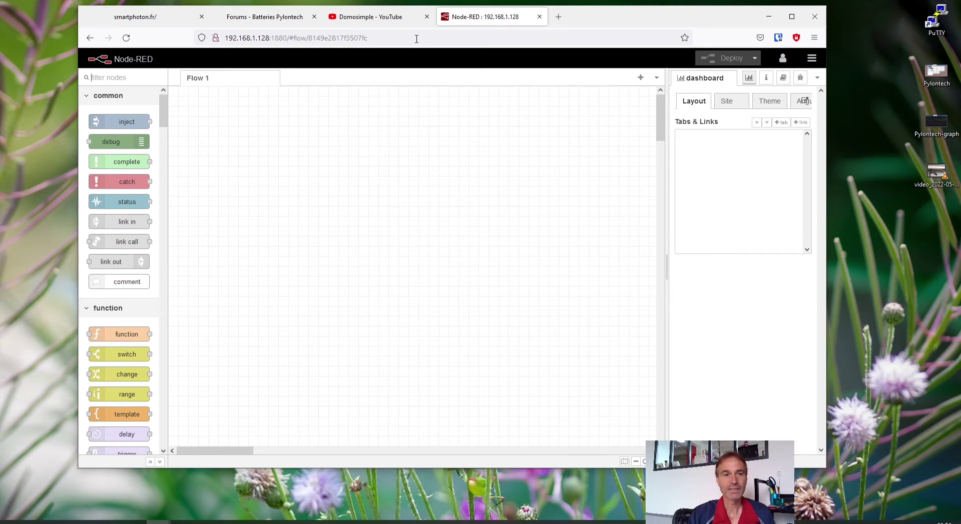
pyautogui.moveTo(290, 39); pyautogui.dragTo(225, 40)
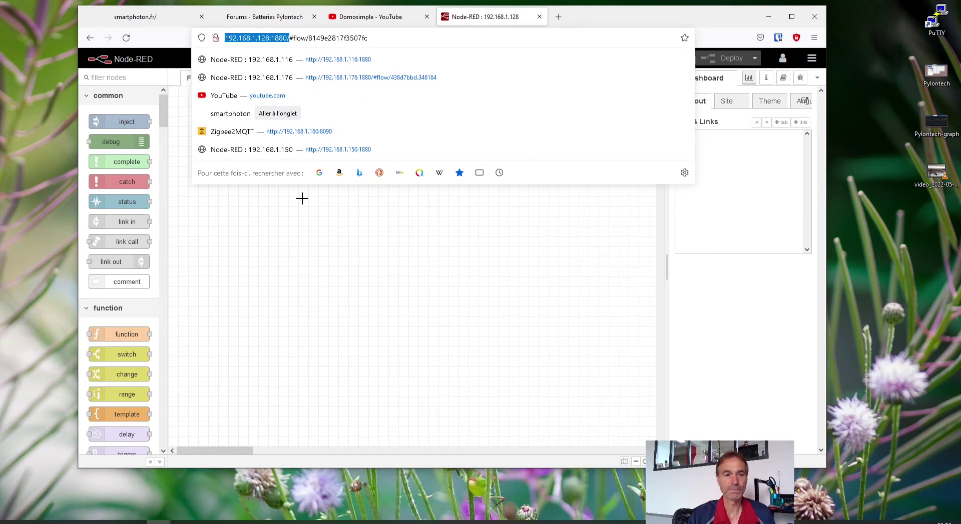
pyautogui.click(311, 231)
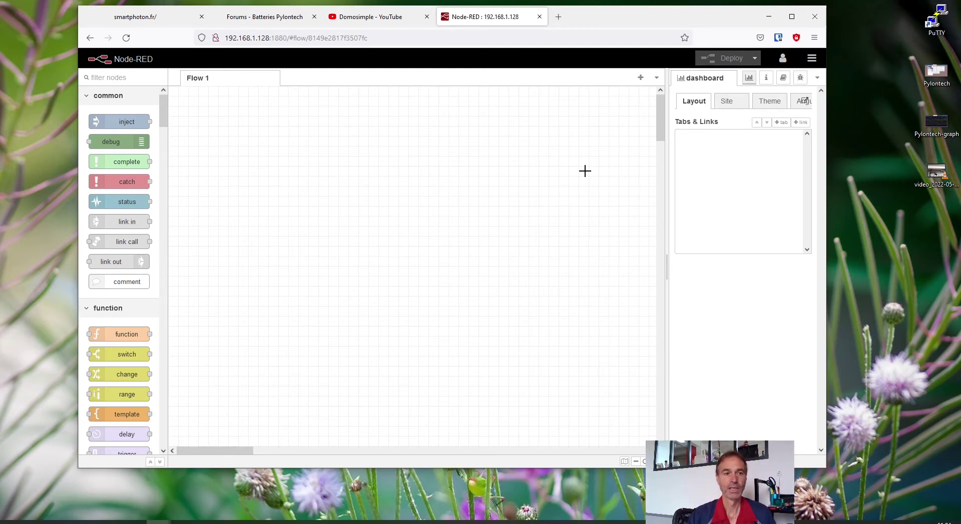
# Step: Filter the node palette for "seri" and place a serial out node near the middle of Flow 1
pyautogui.click(125, 80)
pyautogui.write('seri')
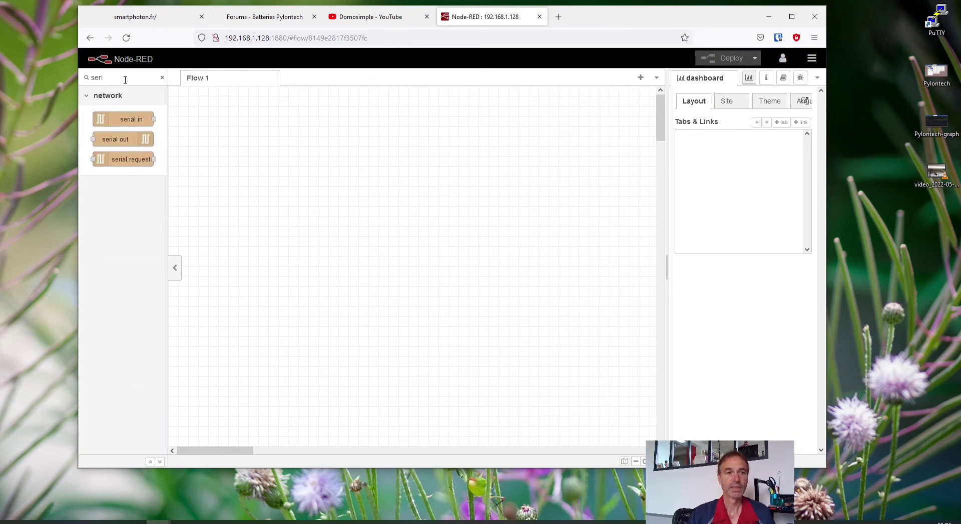
pyautogui.click(131, 121)
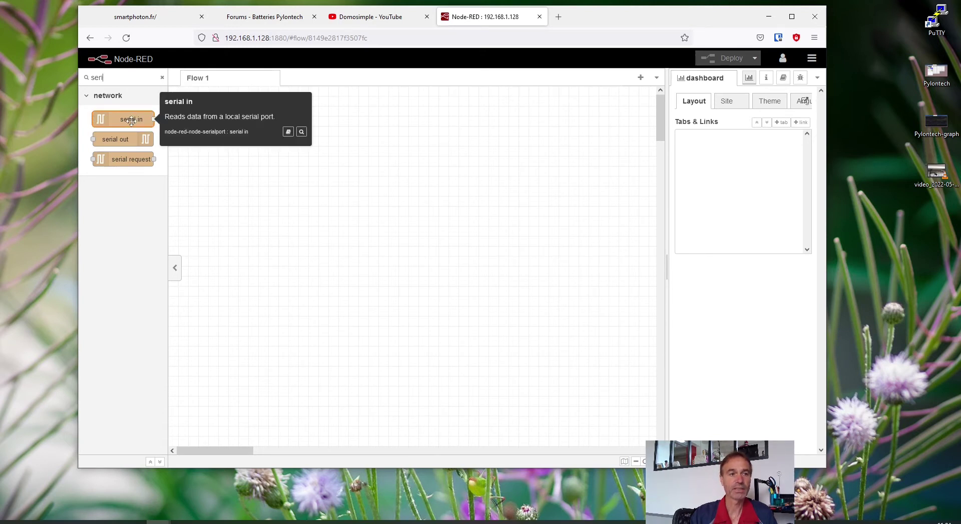
pyautogui.click(131, 121)
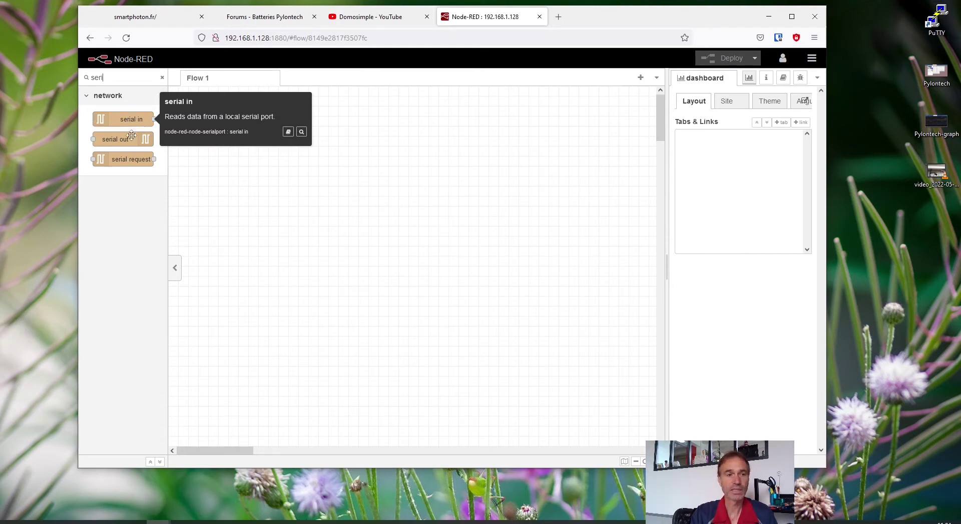
pyautogui.moveTo(131, 142)
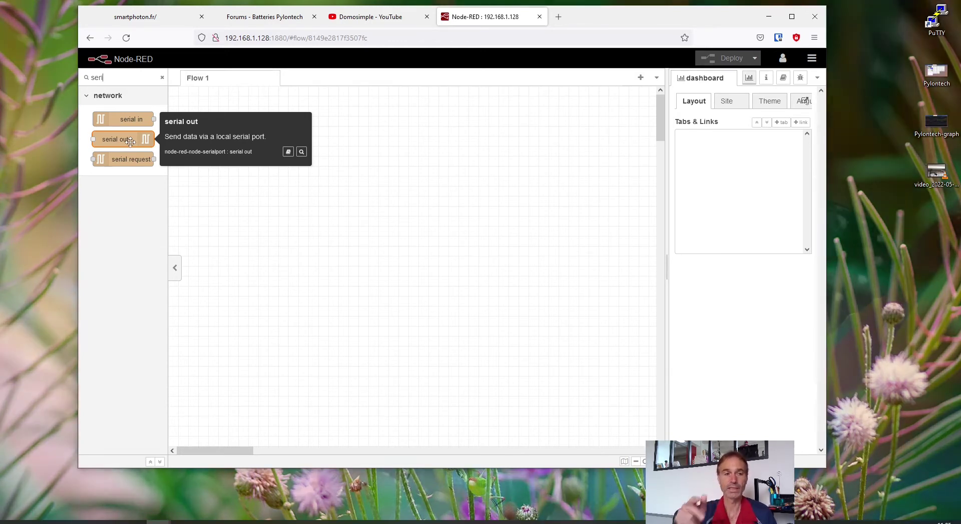
pyautogui.moveTo(130, 142); pyautogui.dragTo(372, 202)
pyautogui.moveTo(493, 219); pyautogui.dragTo(400, 229)
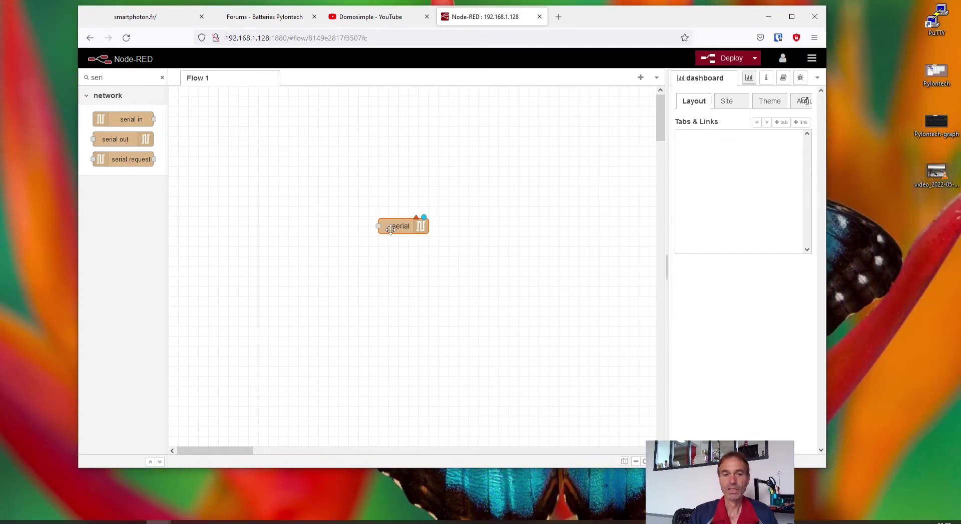
# Step: Add a serial-port configuration to the serial out node using /dev/ttyUSB1 at 115200 baud
pyautogui.doubleClick(417, 226)
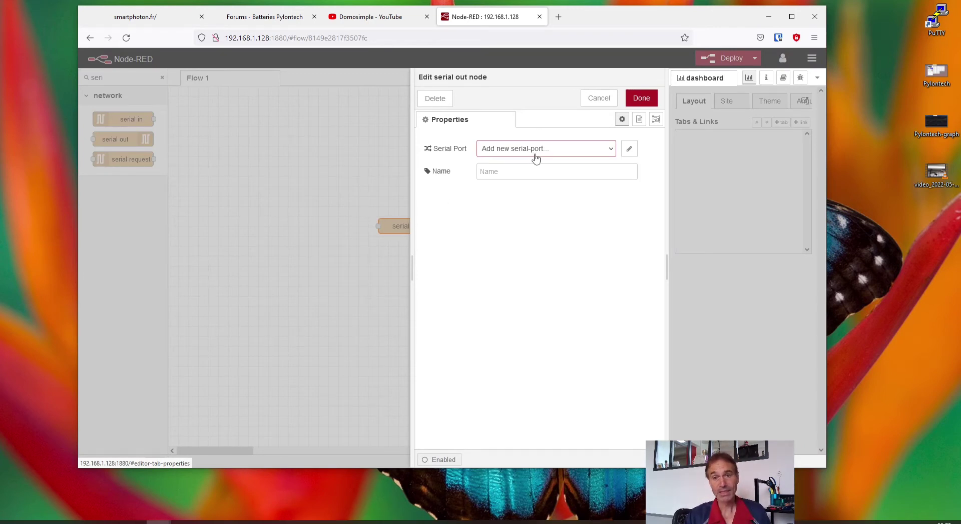
pyautogui.click(628, 150)
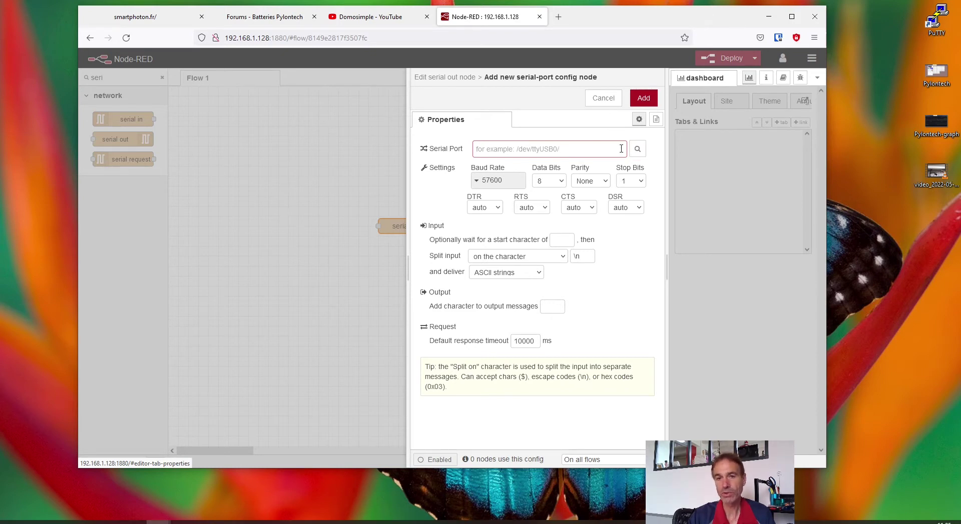
pyautogui.click(638, 150)
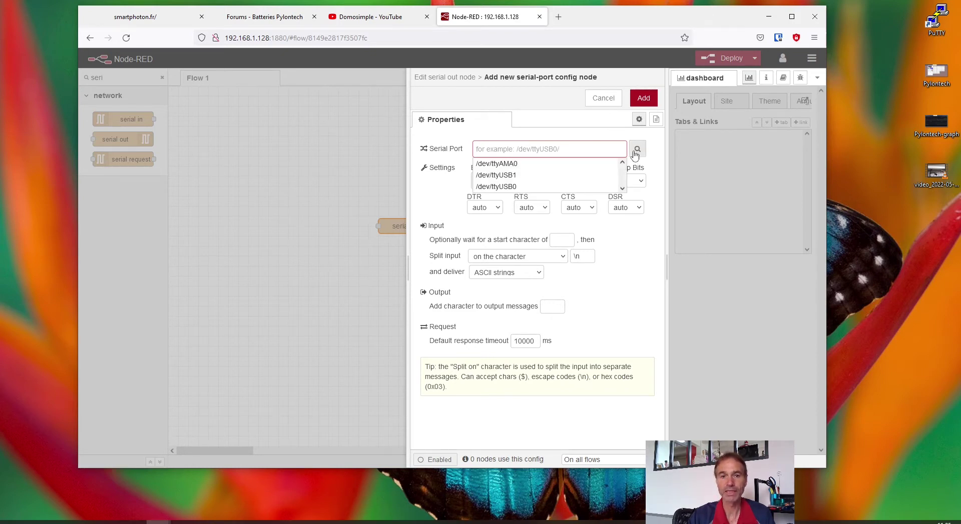
pyautogui.click(522, 176)
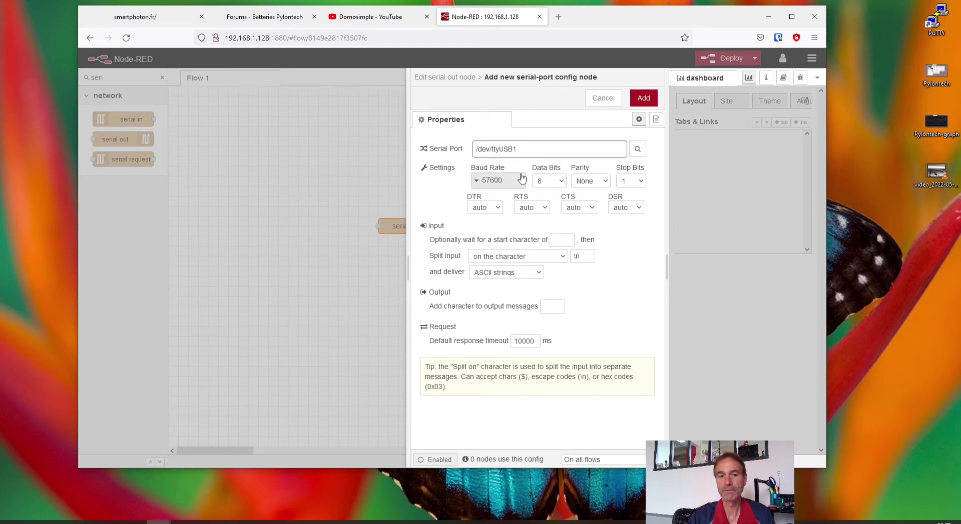
pyautogui.click(489, 182)
pyautogui.click(490, 194)
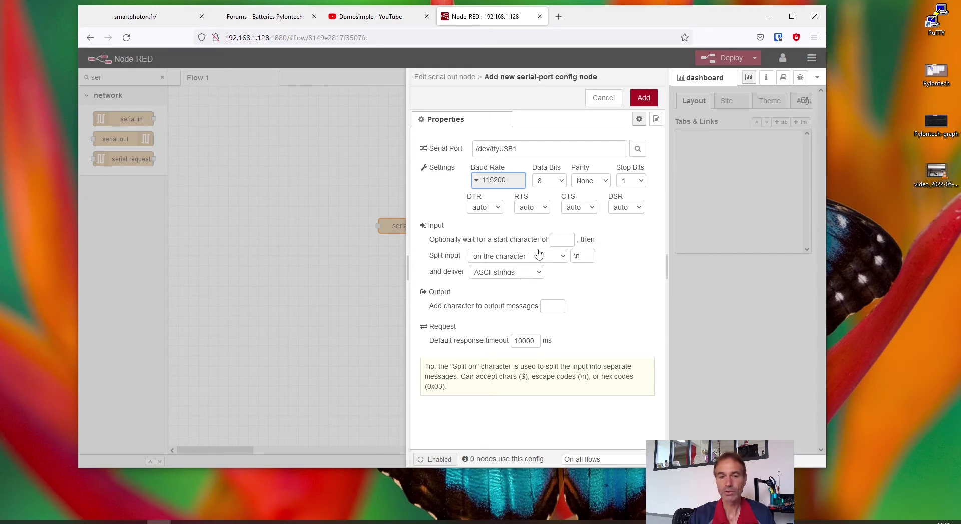
pyautogui.click(643, 99)
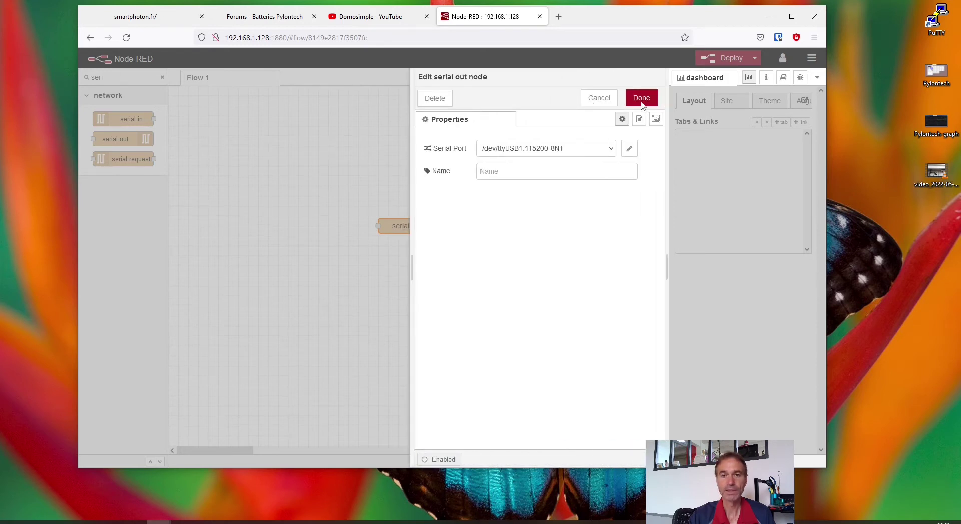
# Step: Name the serial out node "Port série Pylontech" and shift it slightly right and down on the canvas
pyautogui.click(536, 172)
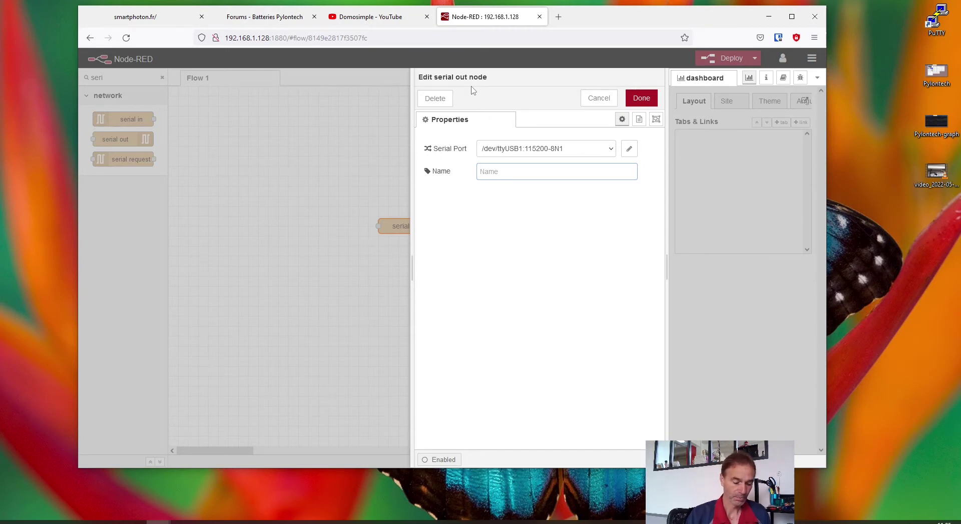
pyautogui.write('Port série')
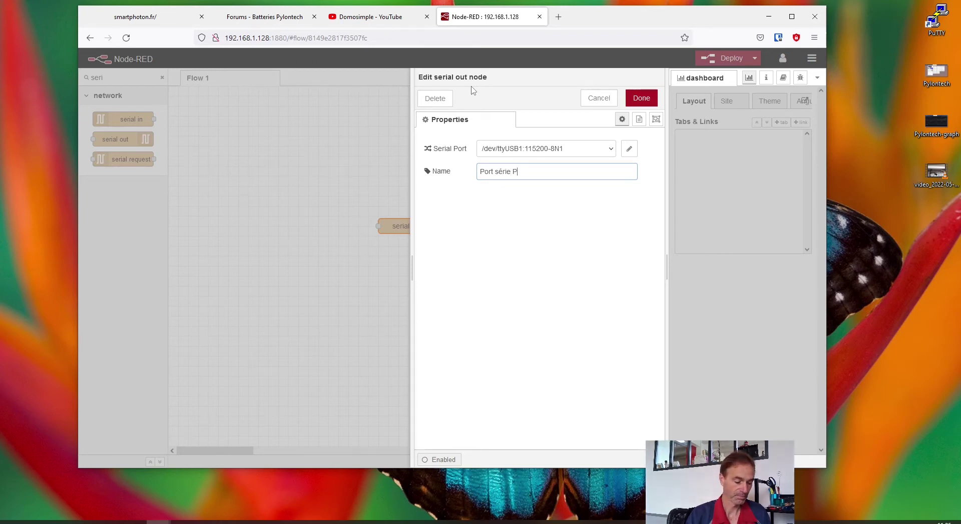
pyautogui.write('Pylontech')
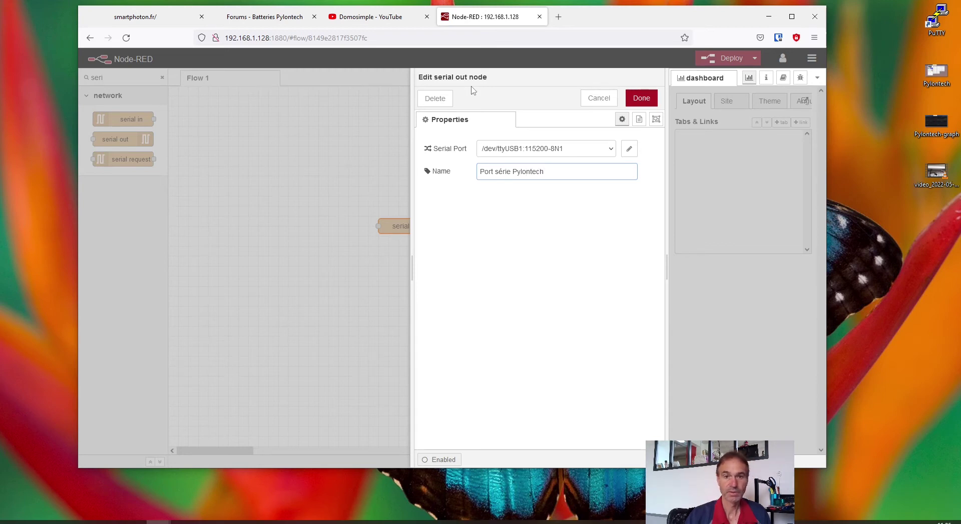
pyautogui.click(641, 98)
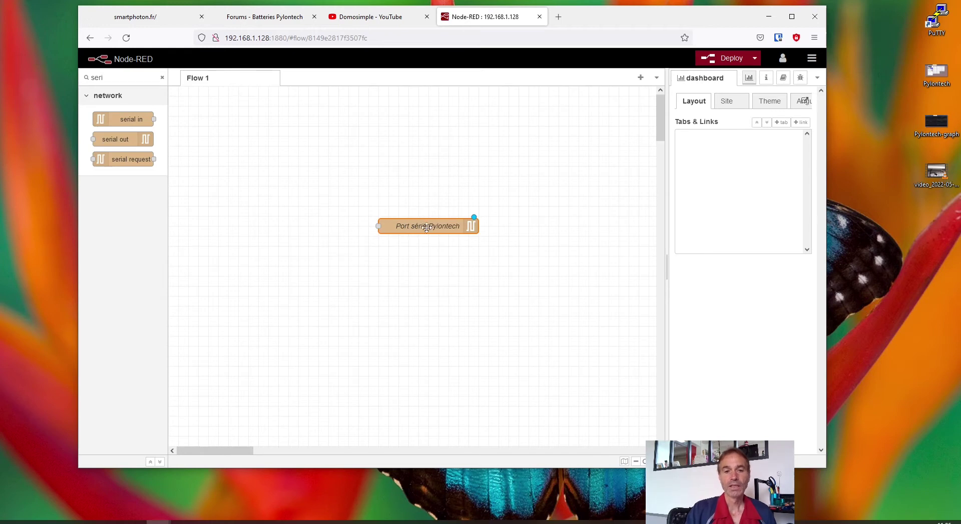
pyautogui.moveTo(425, 223); pyautogui.dragTo(455, 233)
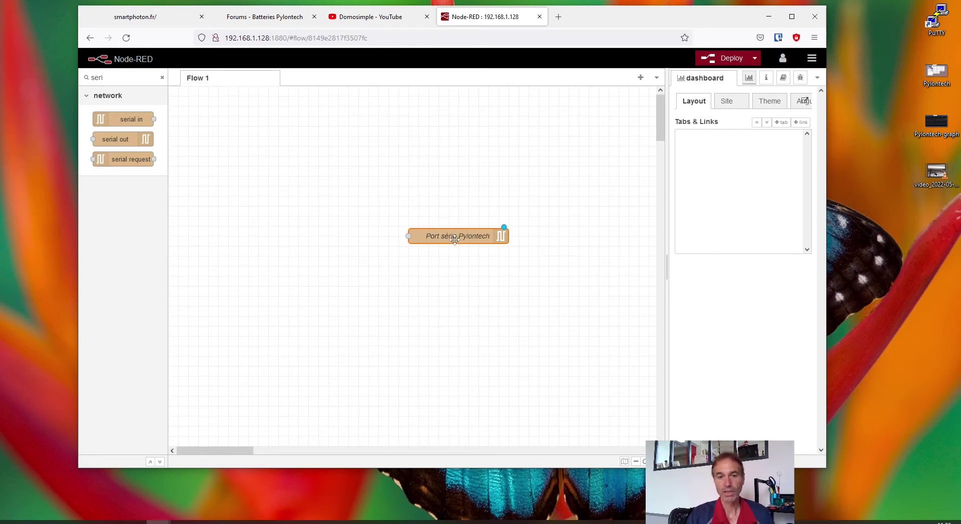
# Step: Move the serial out node toward the upper left of the canvas, clear the palette filter, and place an inject node to its left
pyautogui.moveTo(454, 239); pyautogui.dragTo(383, 179)
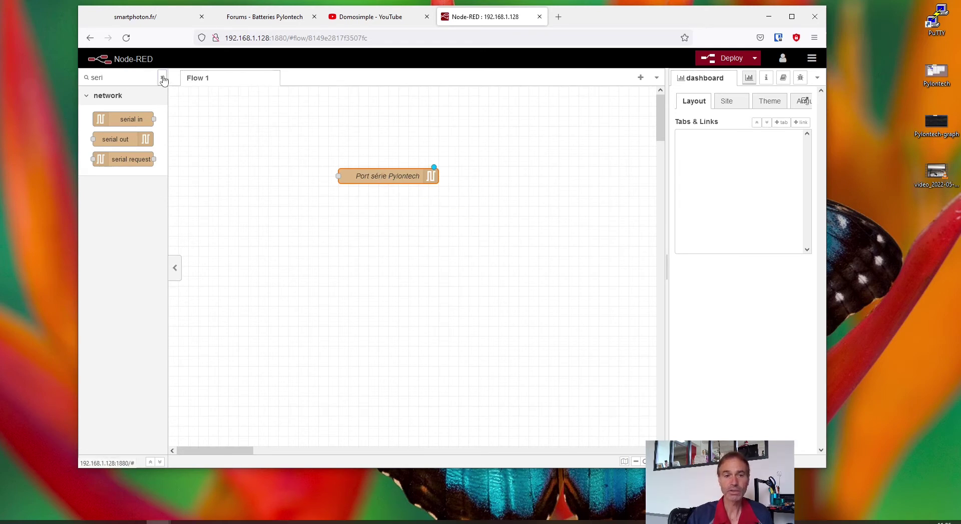
pyautogui.click(163, 79)
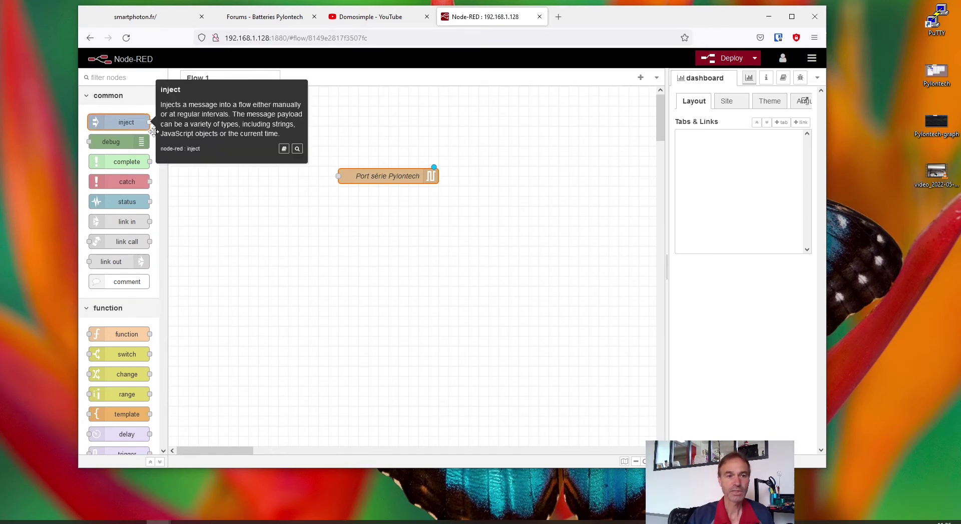
pyautogui.moveTo(153, 131); pyautogui.dragTo(282, 176)
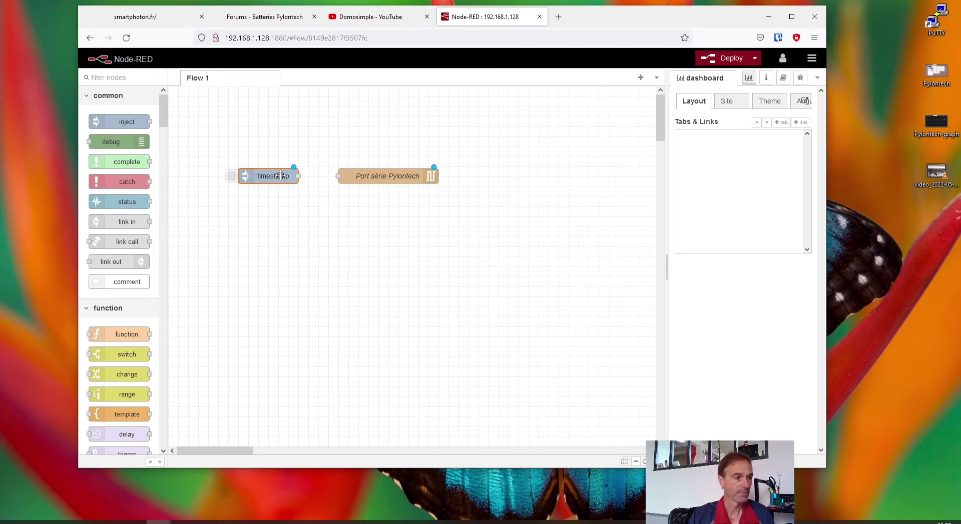
pyautogui.moveTo(280, 174); pyautogui.dragTo(249, 176)
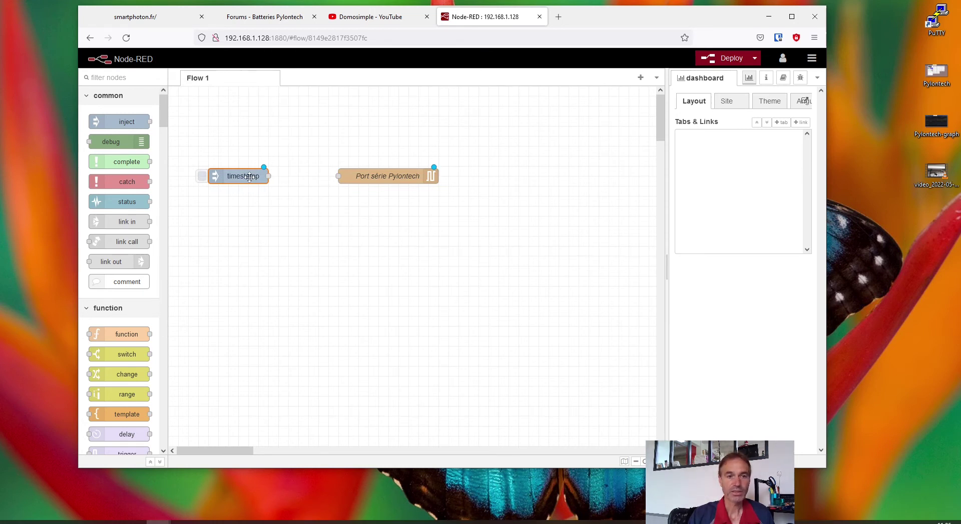
# Step: Configure the inject node with the string payload "pwr" and name it "pwr"
pyautogui.doubleClick(249, 176)
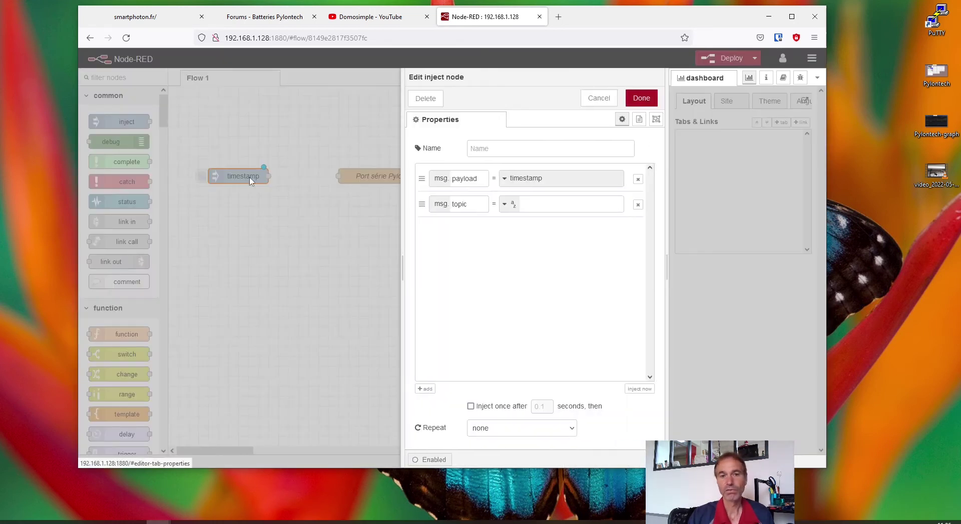
pyautogui.click(504, 179)
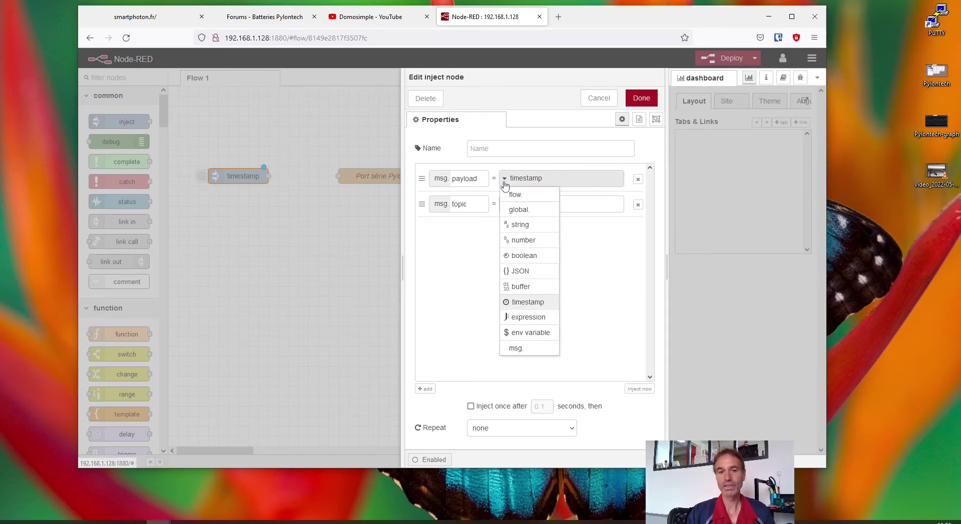
pyautogui.click(511, 231)
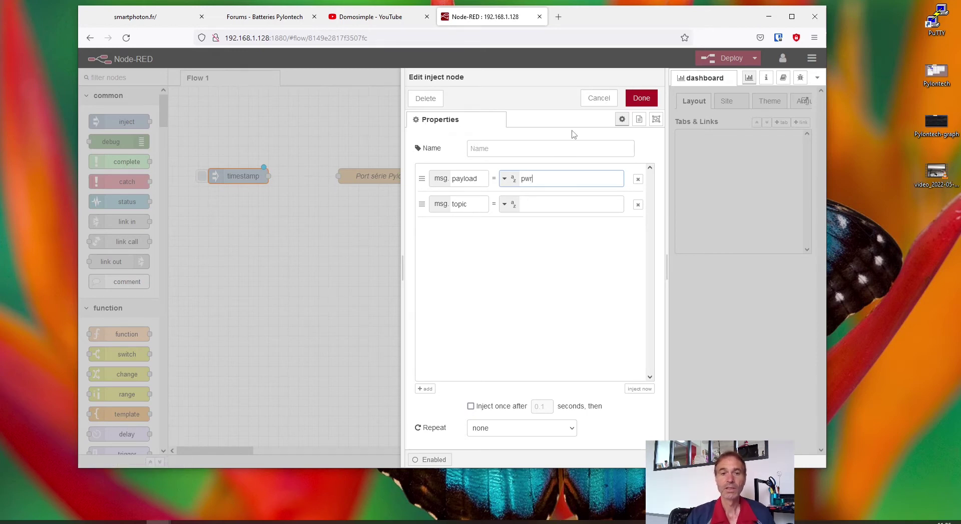
pyautogui.click(526, 148)
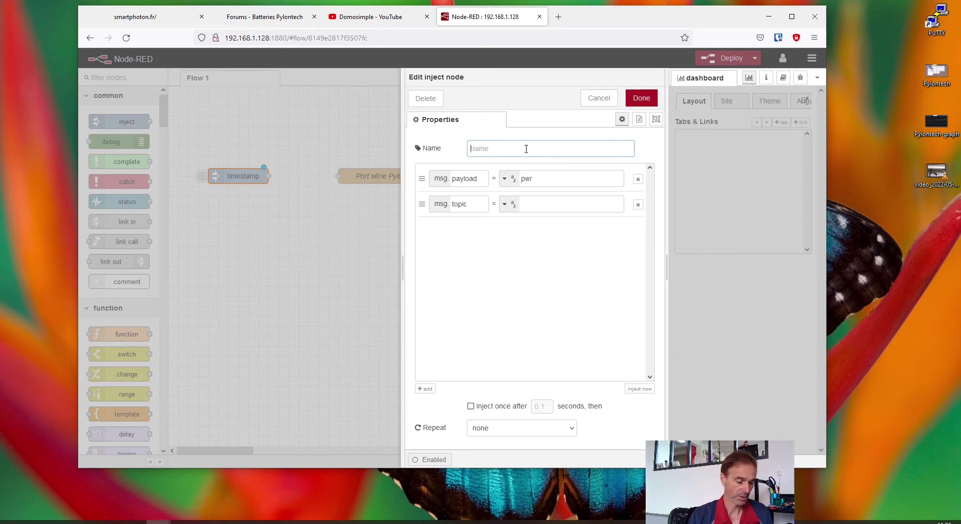
pyautogui.write('pwr')
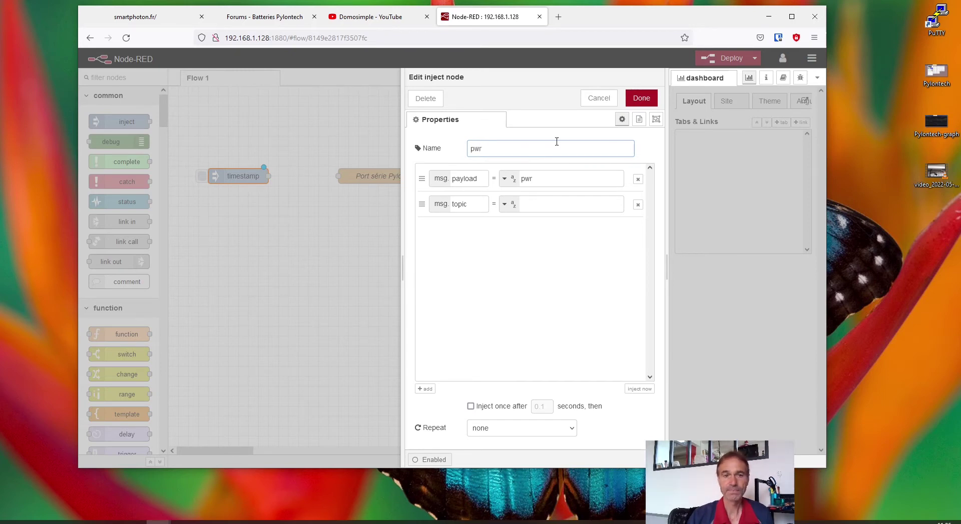
pyautogui.click(641, 98)
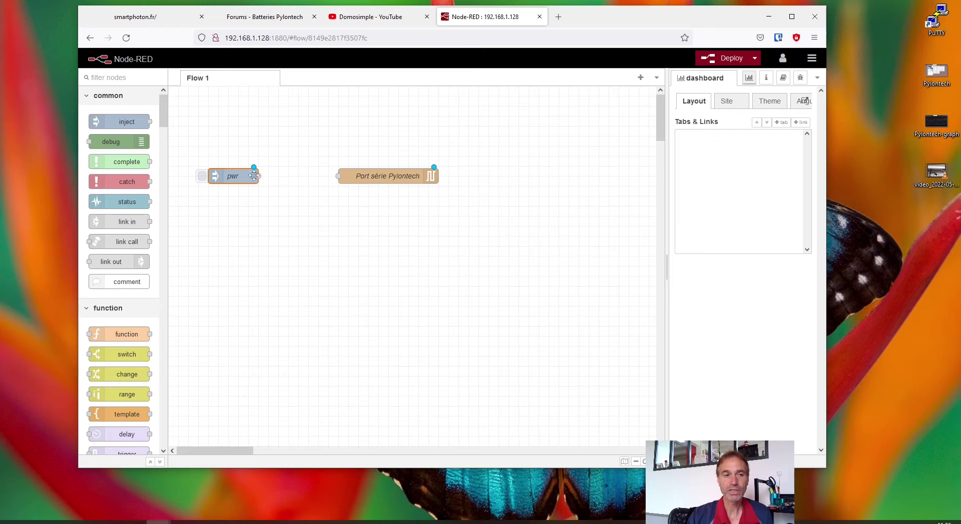
# Step: Add a debug node above the pwr inject and serial out nodes, and wire the pwr inject node to it
pyautogui.moveTo(111, 142); pyautogui.dragTo(127, 146)
pyautogui.moveTo(216, 151); pyautogui.dragTo(297, 151)
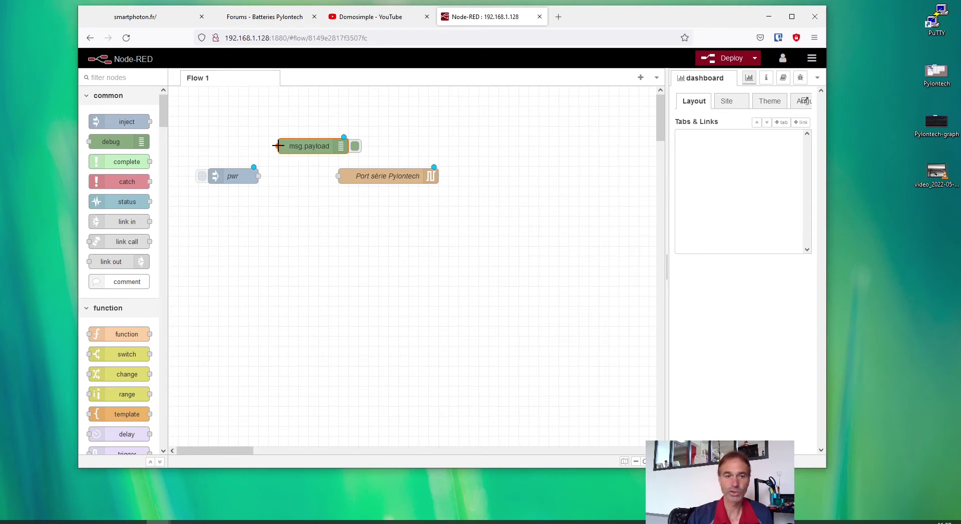
pyautogui.moveTo(278, 145); pyautogui.dragTo(259, 175)
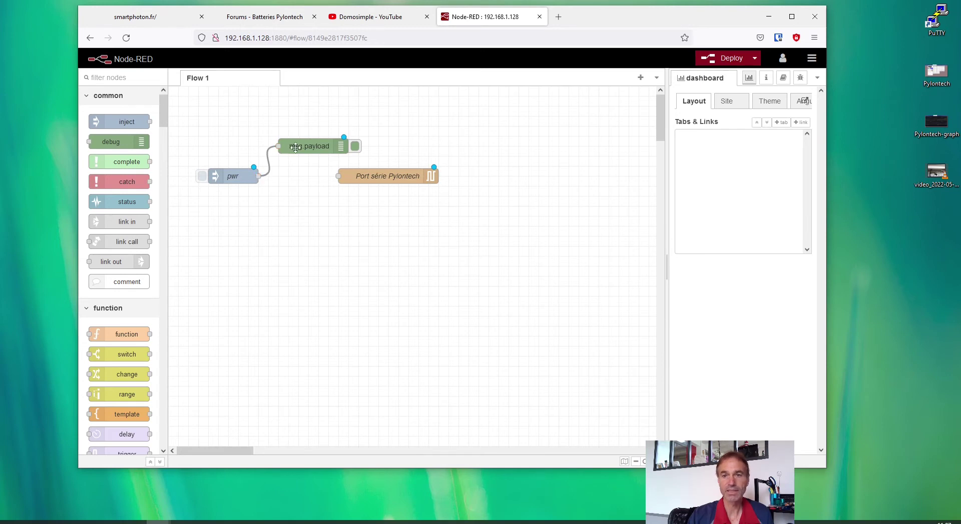
# Step: Maximize the browser window, deploy the flow, and trigger the pwr inject node to check its debug message
pyautogui.click(792, 24)
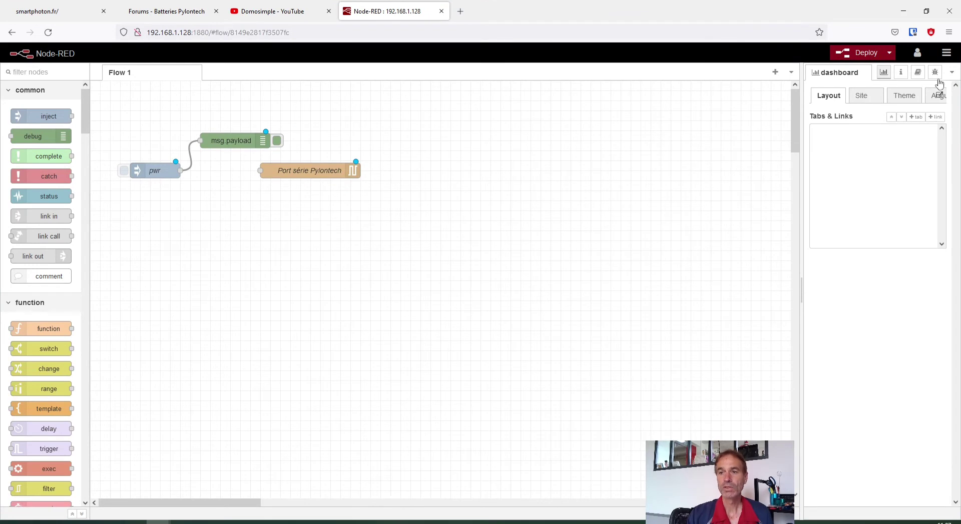
pyautogui.click(935, 73)
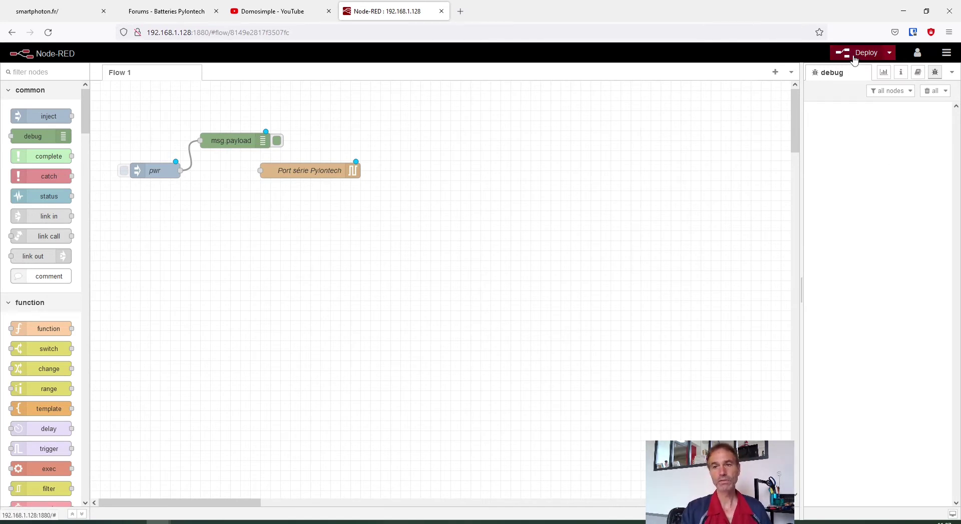
pyautogui.click(854, 55)
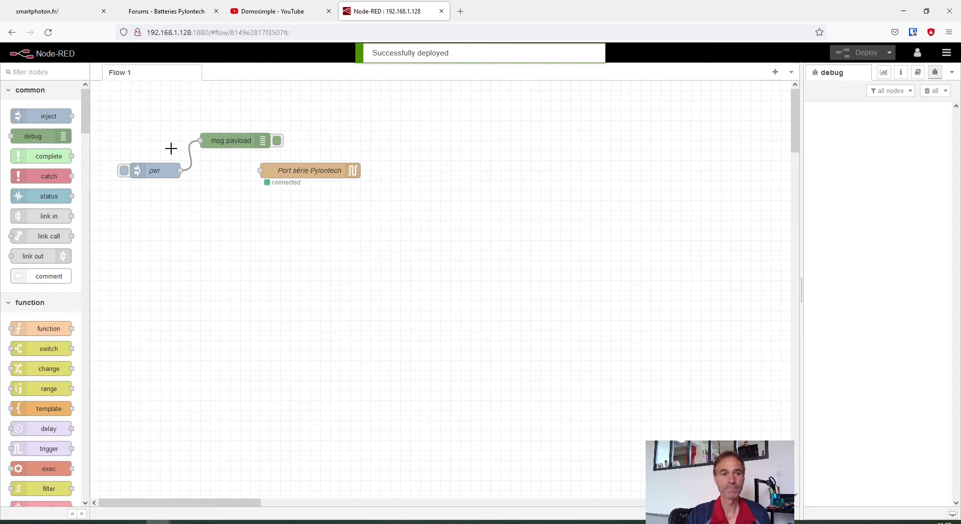
pyautogui.click(123, 172)
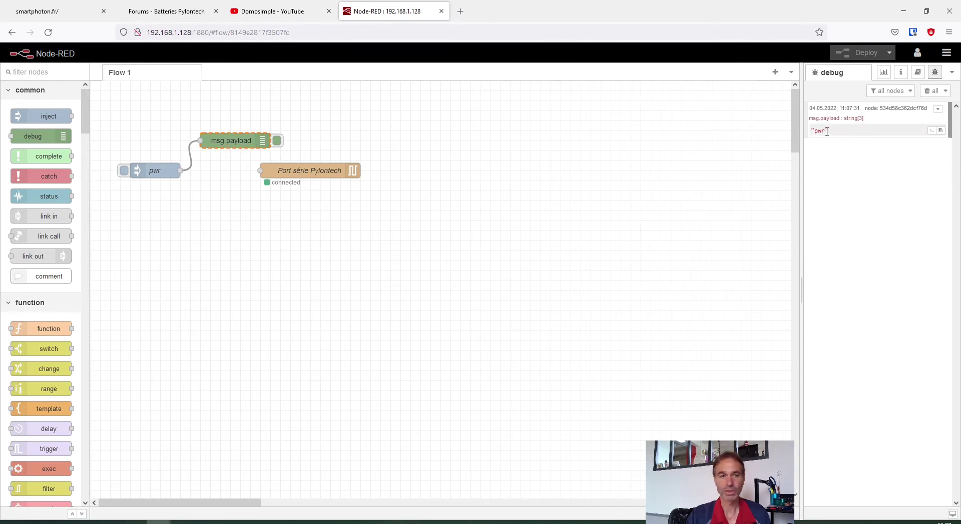
pyautogui.rightClick(827, 132)
pyautogui.click(812, 163)
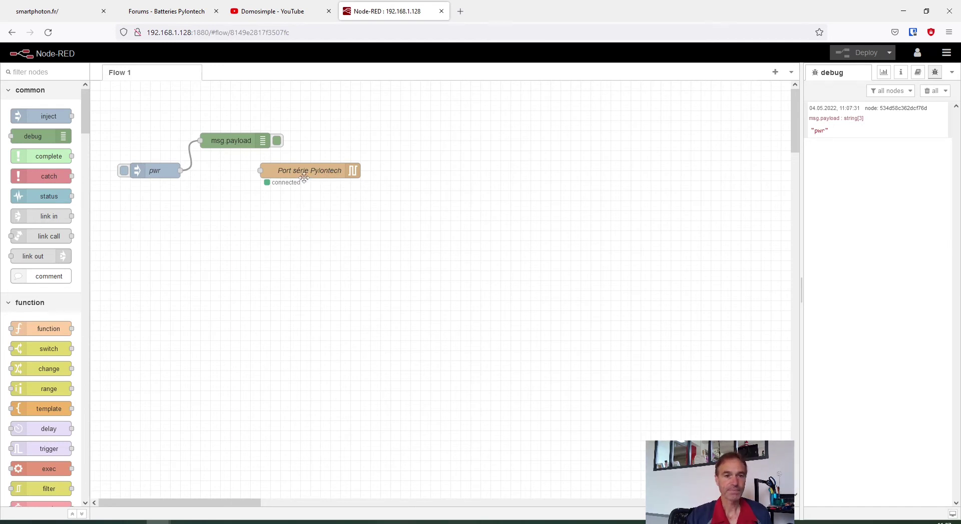
# Step: Import the copied "\n" function node JSON into the current flow between the pwr and serial out nodes, and wire pwr to its input
pyautogui.moveTo(311, 177); pyautogui.dragTo(375, 178)
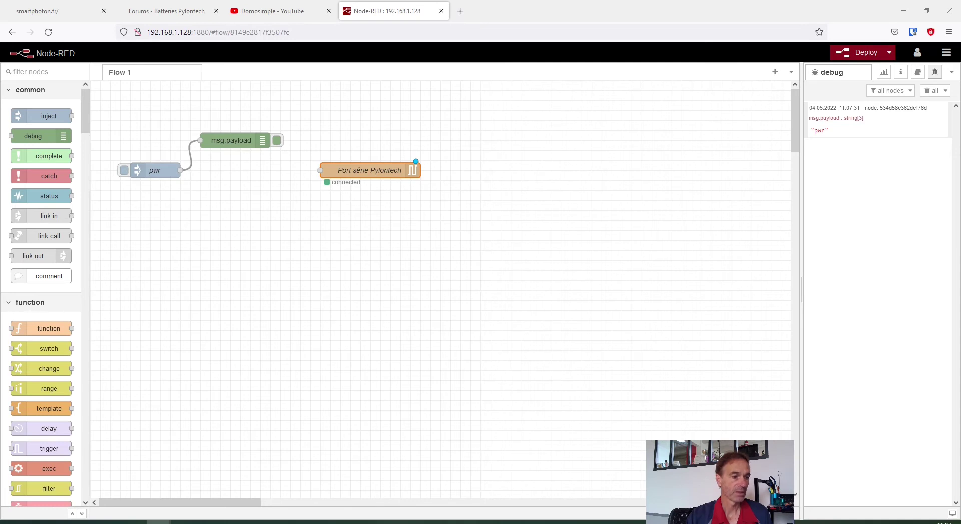
pyautogui.click(947, 53)
pyautogui.click(862, 123)
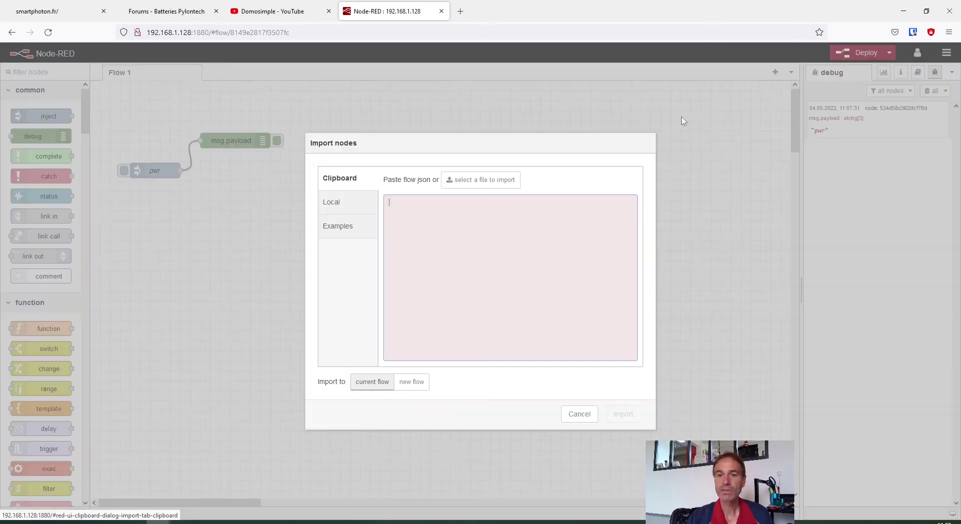
pyautogui.rightClick(479, 218)
pyautogui.click(503, 291)
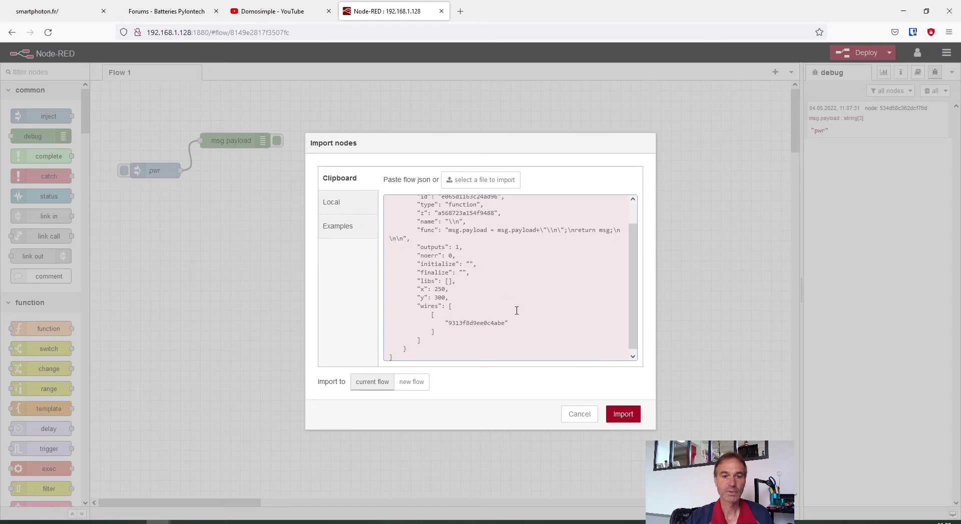
pyautogui.click(622, 414)
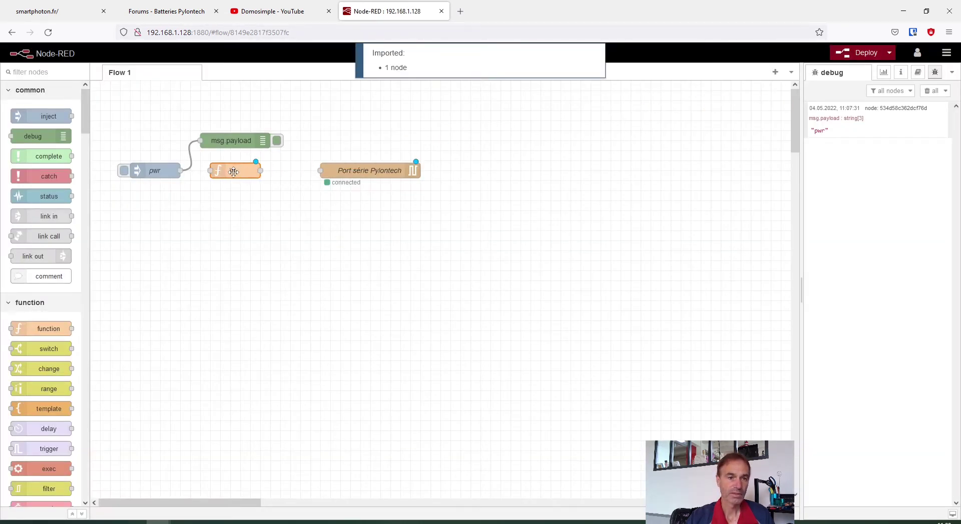
pyautogui.click(234, 171)
pyautogui.moveTo(181, 170)
pyautogui.mouseDown()
pyautogui.moveTo(220, 170)
pyautogui.moveTo(211, 171)
pyautogui.mouseUp()
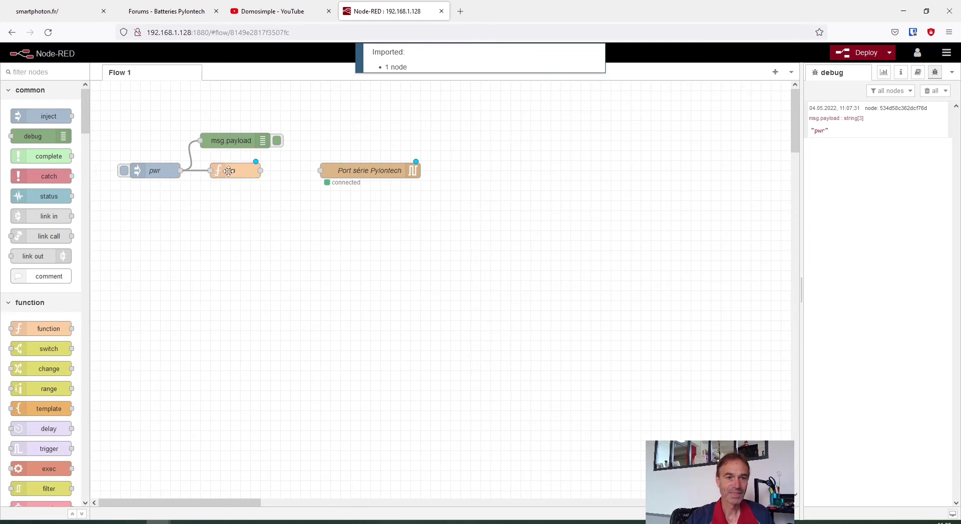
# Step: Examine the "\n" function node's On Message code, highlighting msg.payload and the appended "\n" string
pyautogui.doubleClick(229, 171)
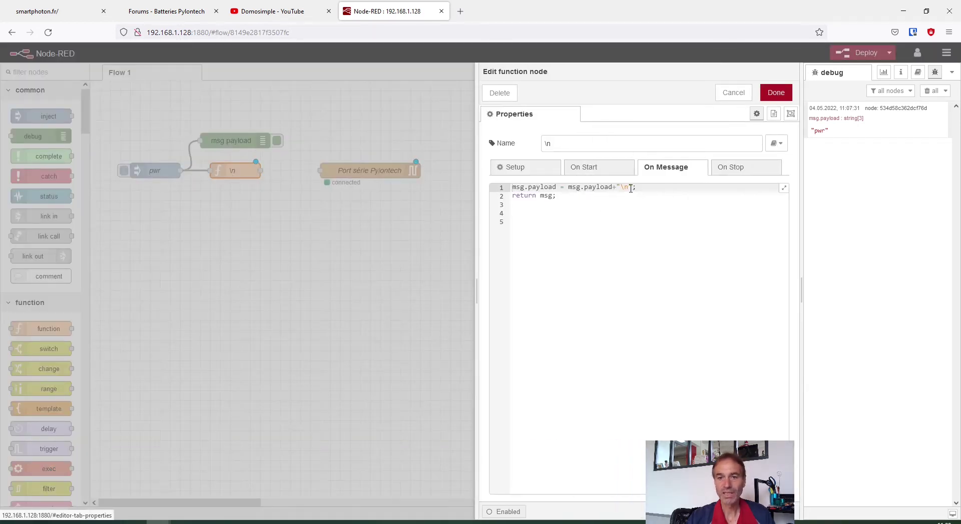
pyautogui.moveTo(628, 188); pyautogui.dragTo(620, 187)
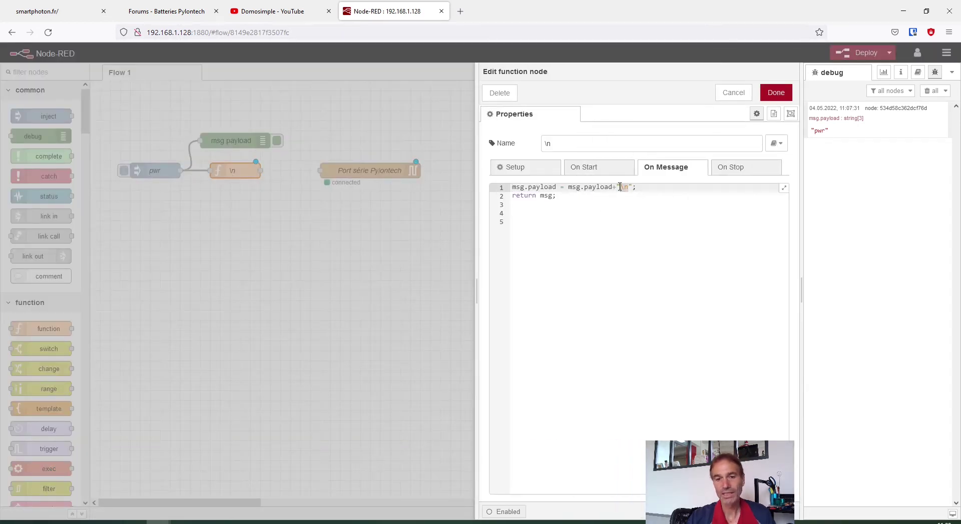
pyautogui.moveTo(557, 188); pyautogui.dragTo(511, 187)
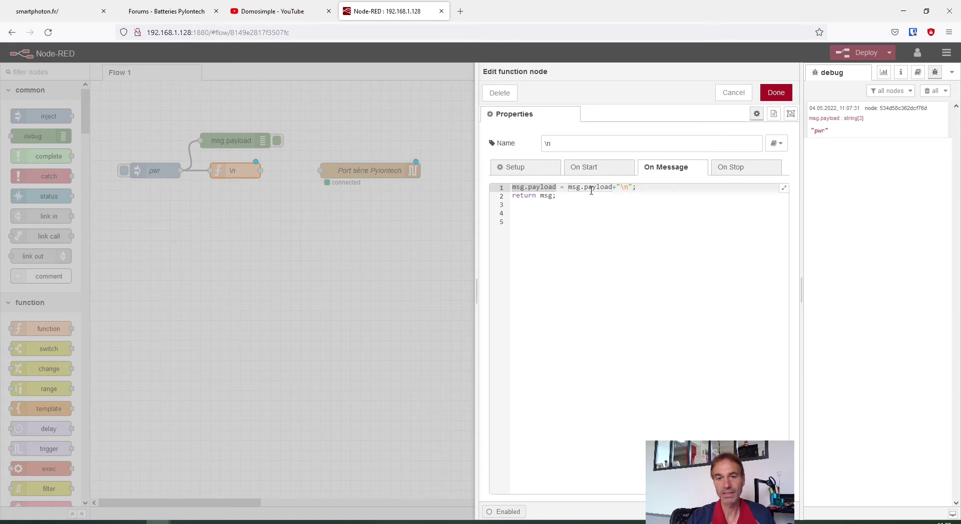
pyautogui.moveTo(633, 188); pyautogui.dragTo(618, 188)
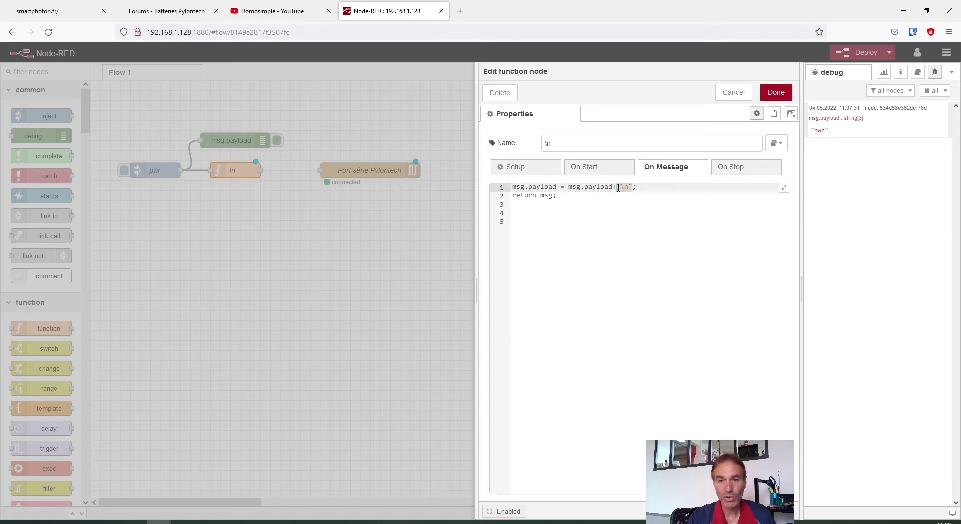
pyautogui.click(775, 93)
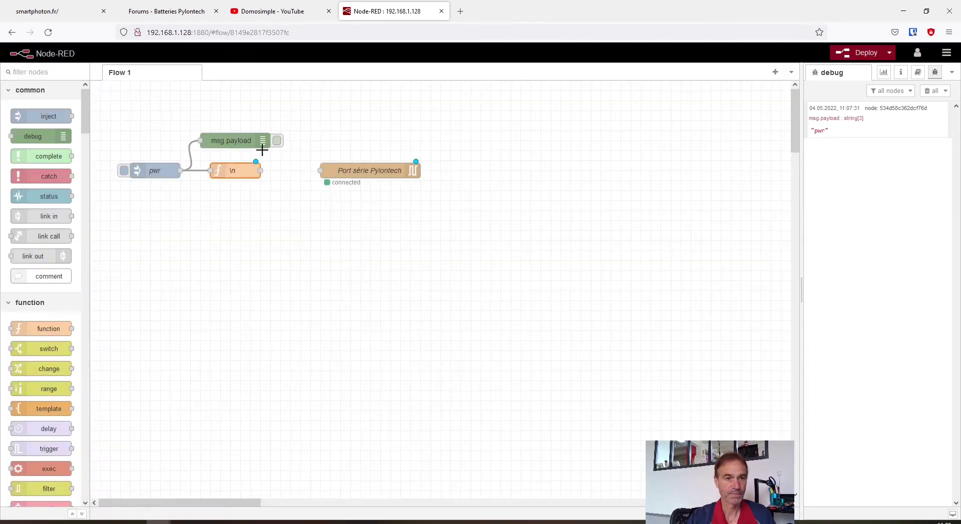
# Step: Delete the wire between pwr and the debug node, and connect the "\n" function's output to the debug node above the serial out node
pyautogui.click(191, 156)
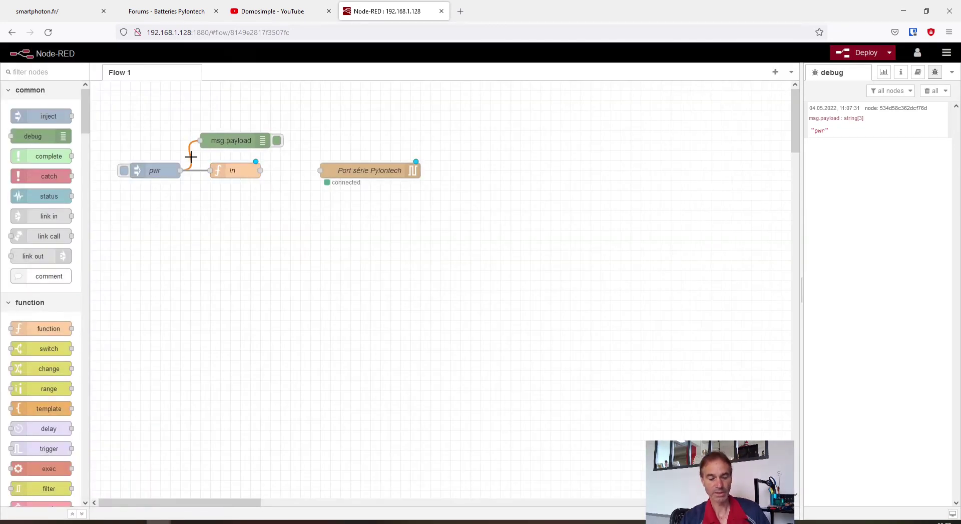
pyautogui.press('Delete')
pyautogui.moveTo(215, 143); pyautogui.dragTo(260, 169)
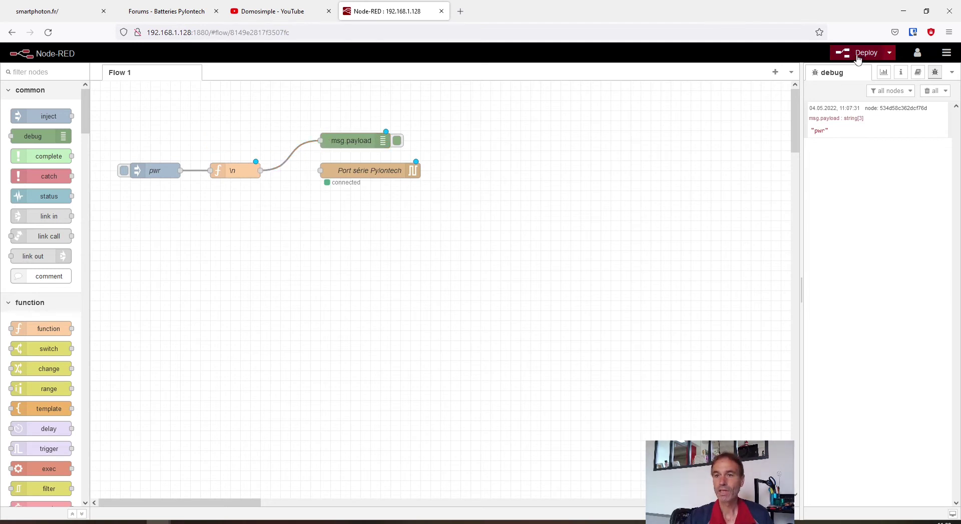
# Step: Deploy the rewired flow, trigger the pwr inject node, and examine the new debug message's expanded contents
pyautogui.click(857, 55)
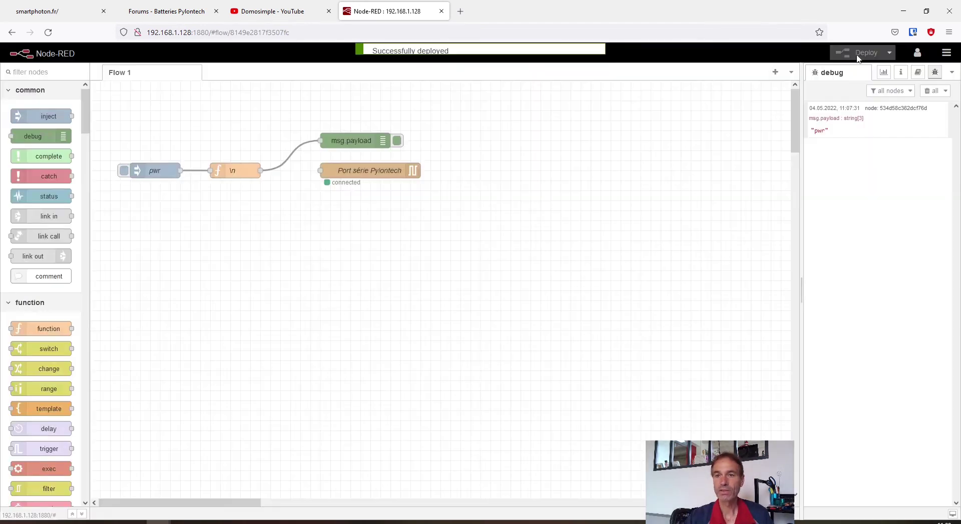
pyautogui.click(121, 175)
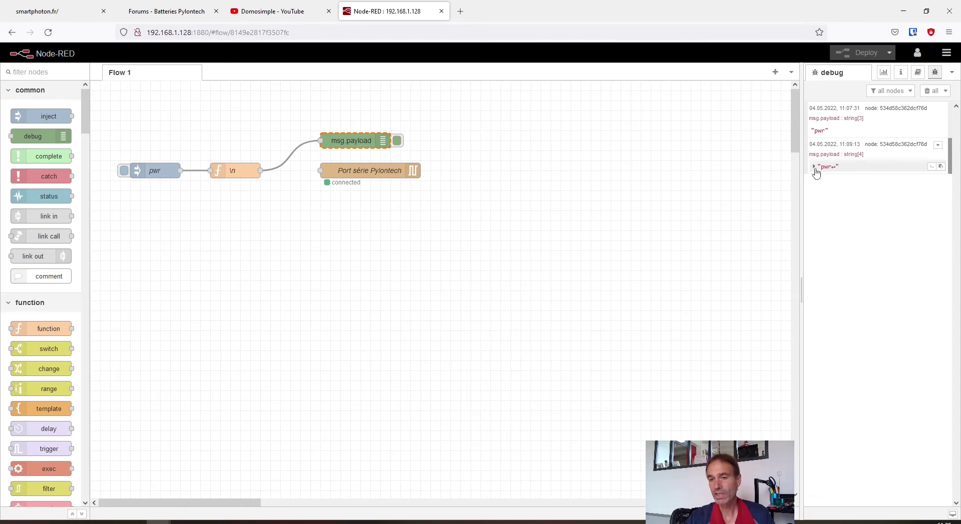
pyautogui.click(814, 169)
pyautogui.click(814, 168)
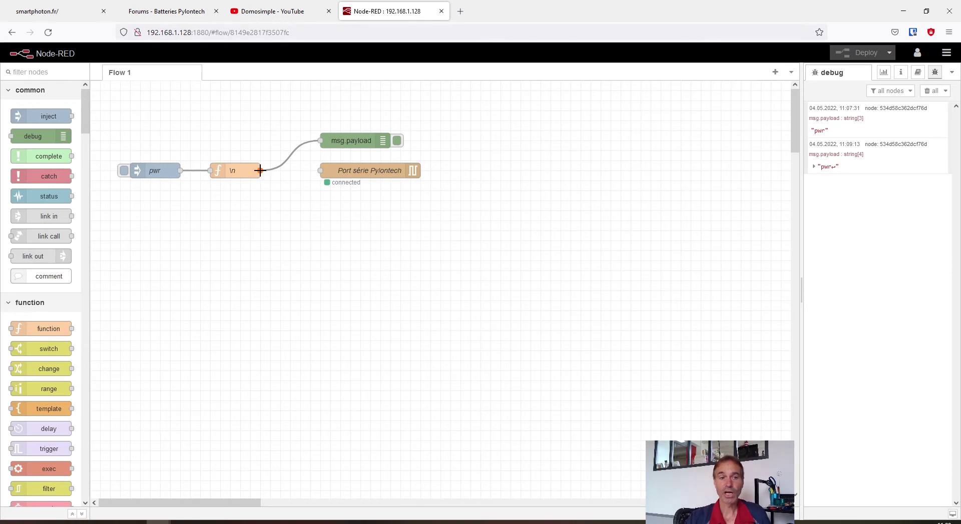
# Step: Wire the "\n" function to the "Port série Pylontech" node, deploy the flow, and send the pwr command
pyautogui.moveTo(260, 171); pyautogui.dragTo(326, 171)
pyautogui.moveTo(325, 171); pyautogui.dragTo(370, 171)
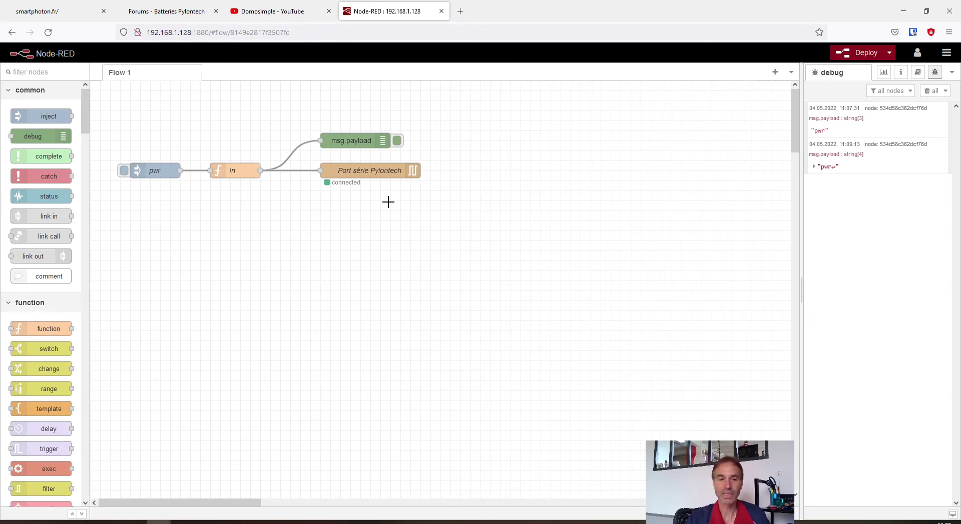
pyautogui.click(851, 56)
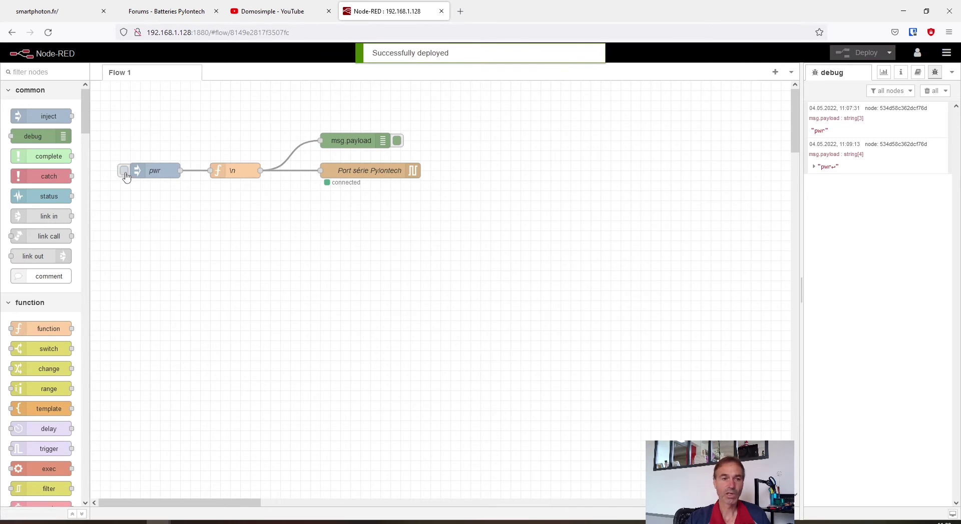
pyautogui.click(125, 172)
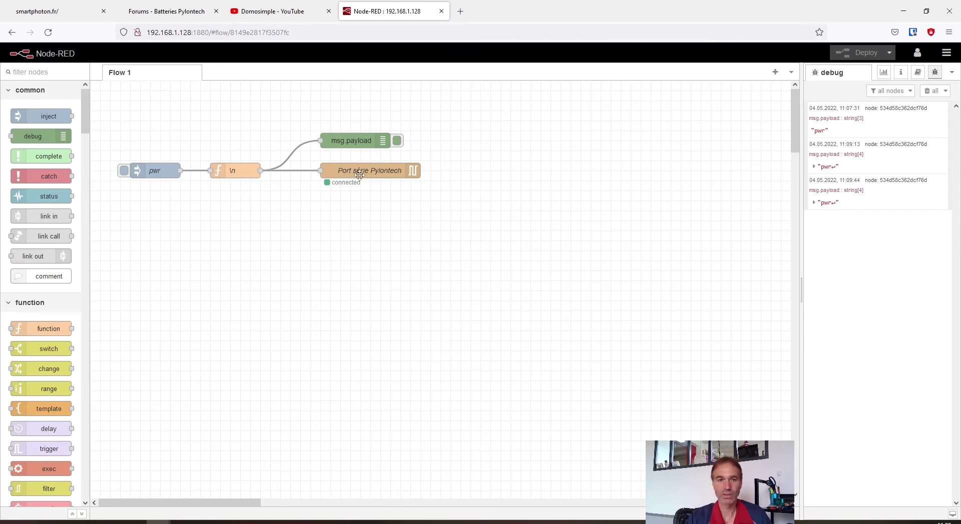
# Step: Disable the msg.payload debug node wired to the "\n" function, and delete it from the flow
pyautogui.click(396, 141)
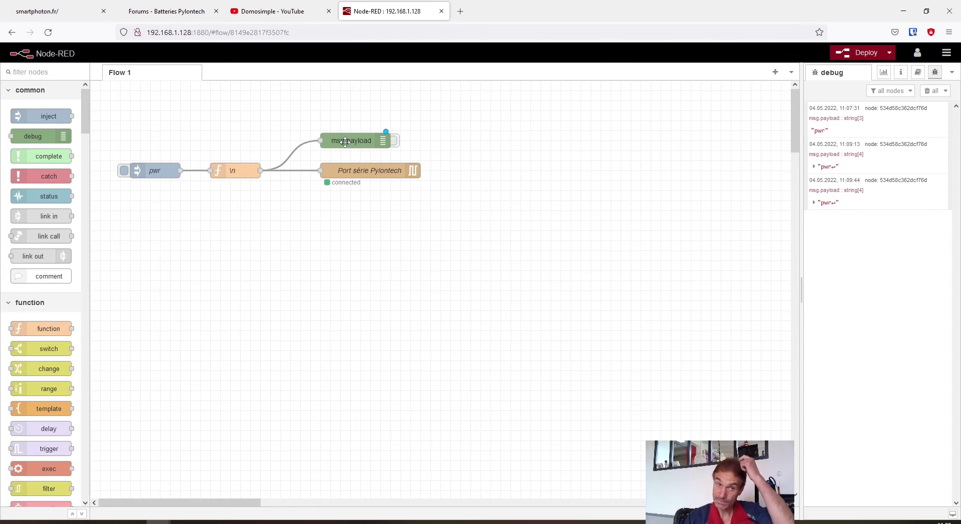
pyautogui.click(345, 143)
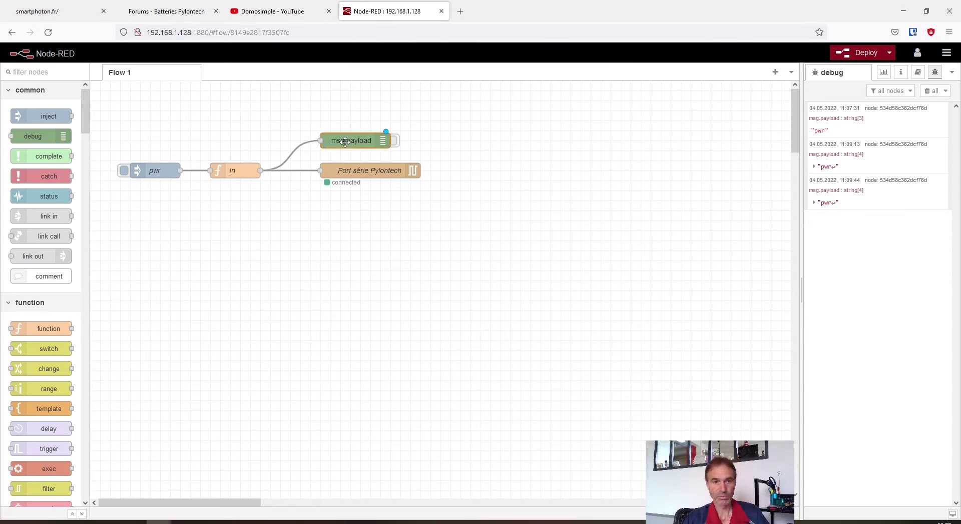
pyautogui.press('Delete')
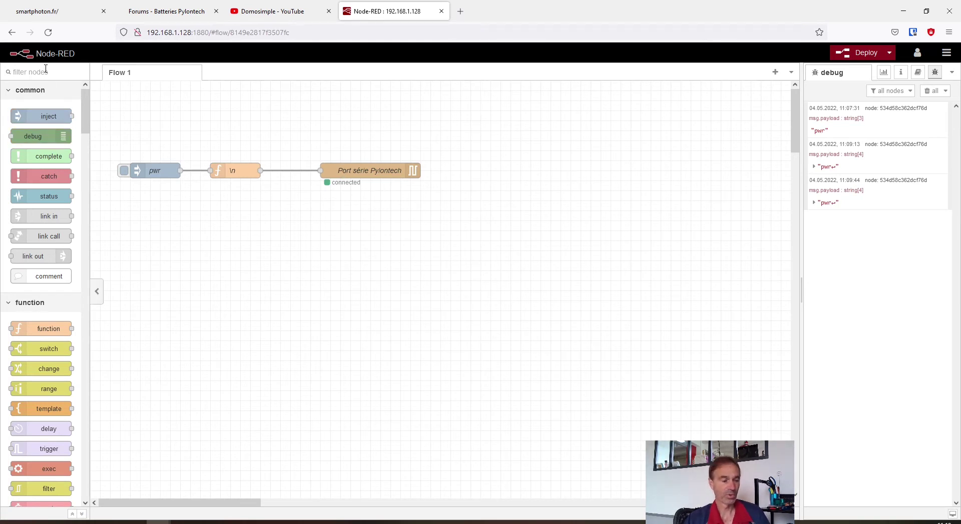
# Step: Add a serial in node below the pwr flow, using port /dev/ttyUSB1:115200-8N1, and name it "Pylontech In"
pyautogui.write('seri')
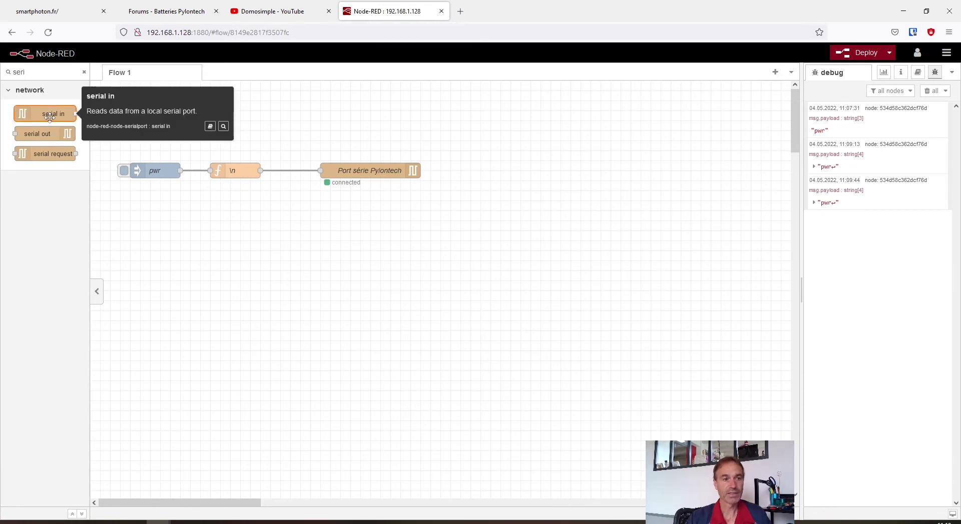
pyautogui.moveTo(49, 116); pyautogui.dragTo(260, 249)
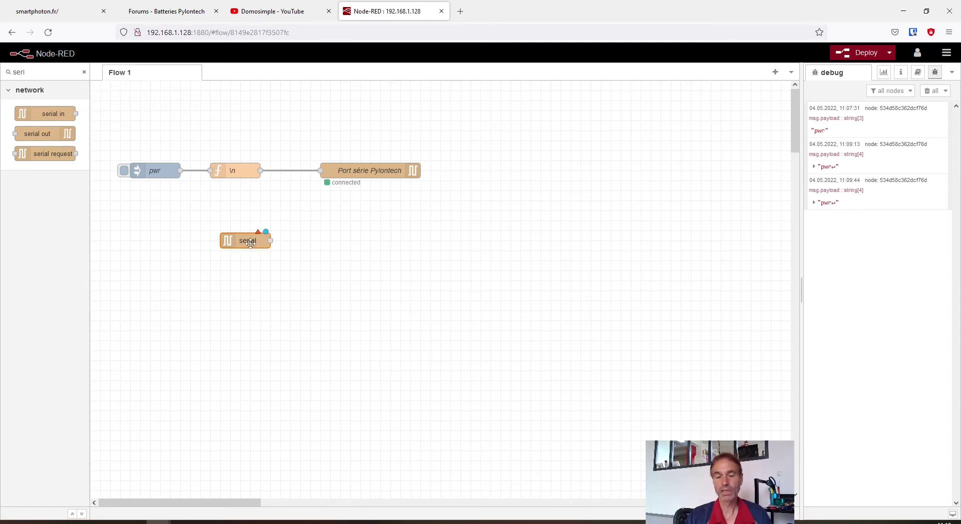
pyautogui.doubleClick(250, 243)
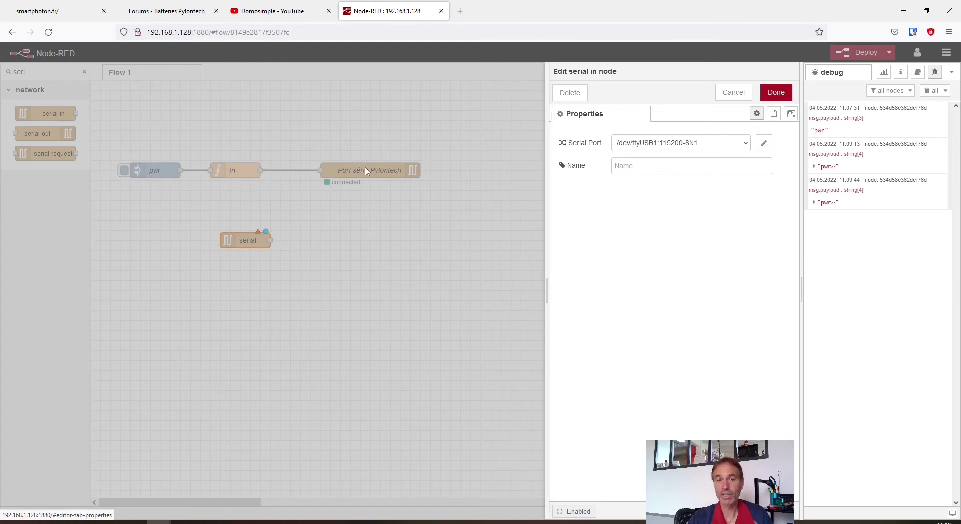
pyautogui.click(631, 166)
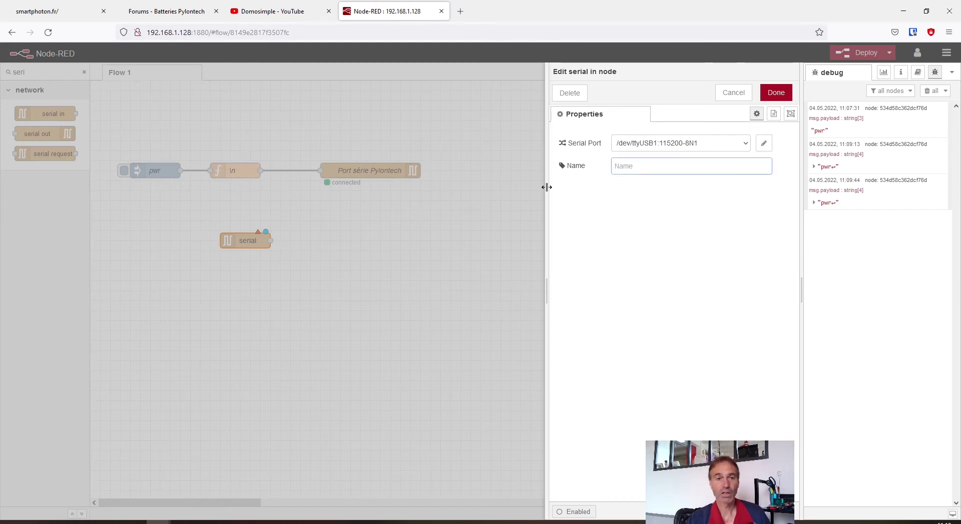
pyautogui.write('P')
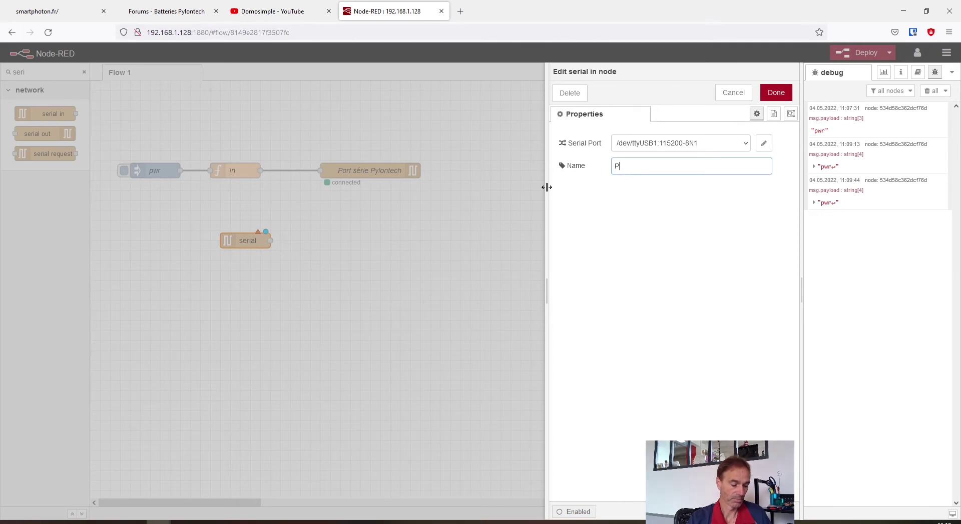
pyautogui.write('ylontech I')
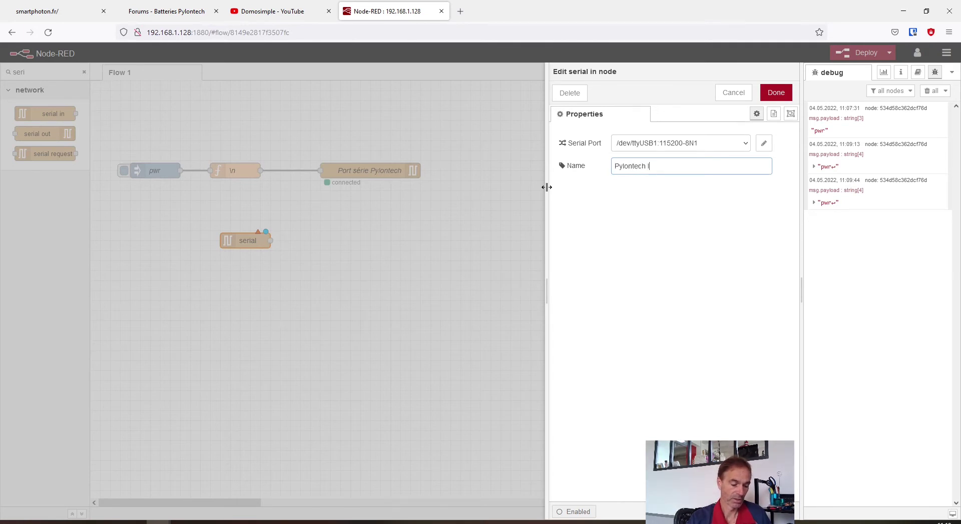
pyautogui.write('n')
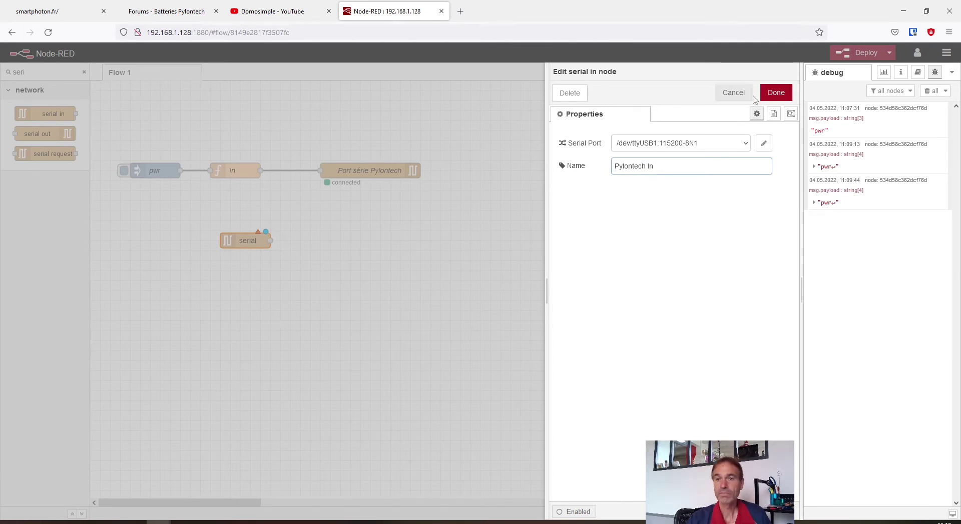
pyautogui.click(776, 92)
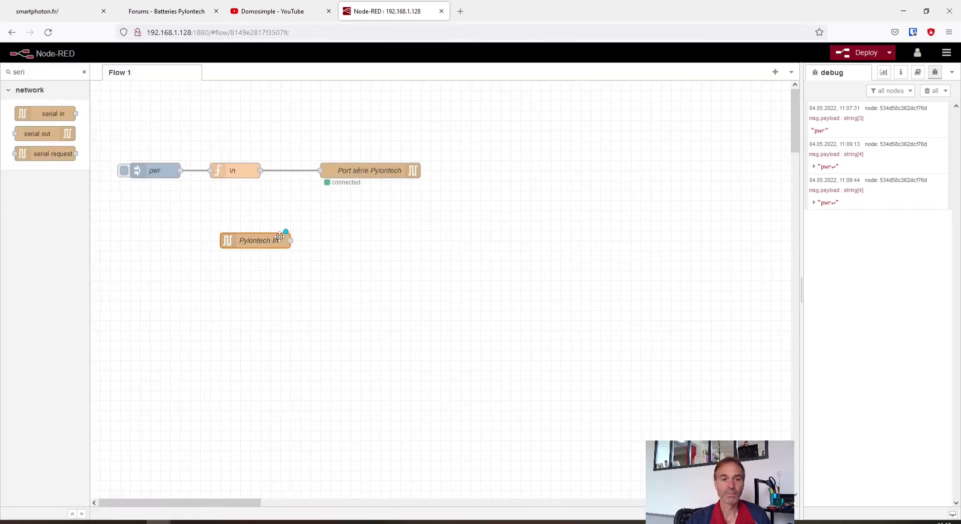
pyautogui.doubleClick(276, 239)
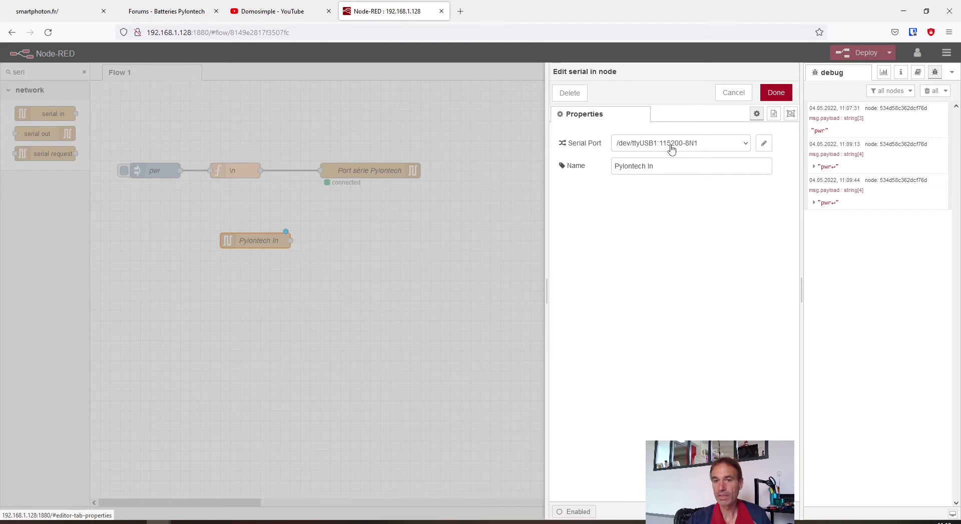
pyautogui.click(776, 93)
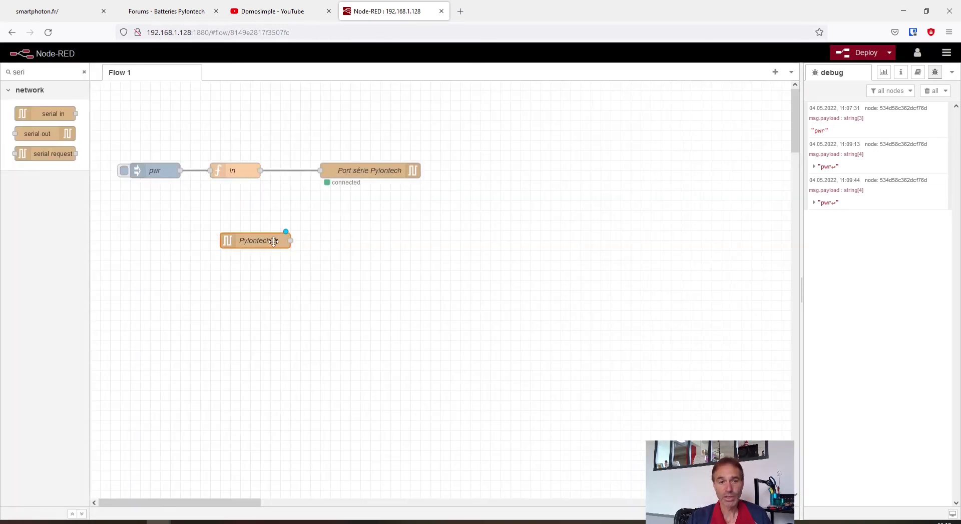
# Step: Add a debug node beside "Pylontech In" and wire the serial node's output to it
pyautogui.keyDown('ctrl'); pyautogui.click(368, 237); pyautogui.keyUp('ctrl')
pyautogui.click(371, 285)
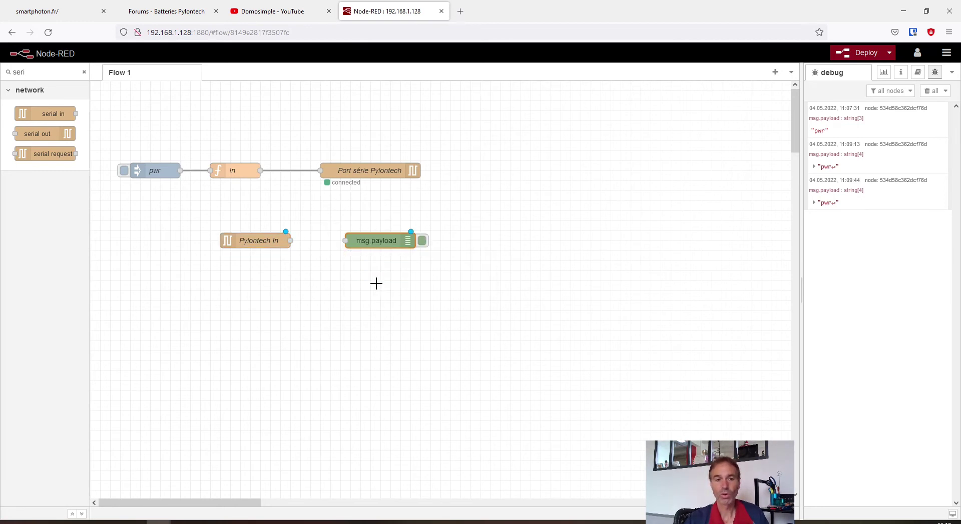
pyautogui.moveTo(346, 240); pyautogui.dragTo(290, 240)
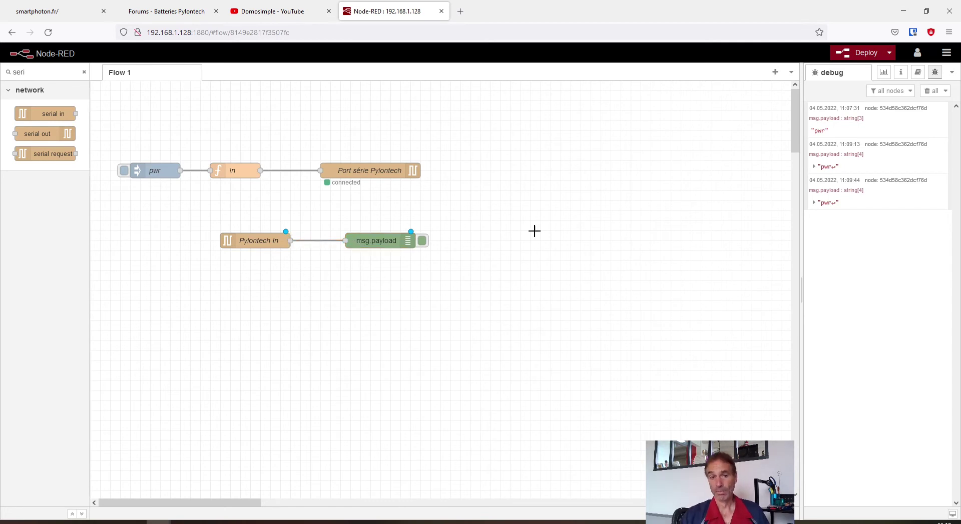
# Step: Clear the old debug messages, deploy the flow, and trigger the pwr inject node
pyautogui.click(930, 91)
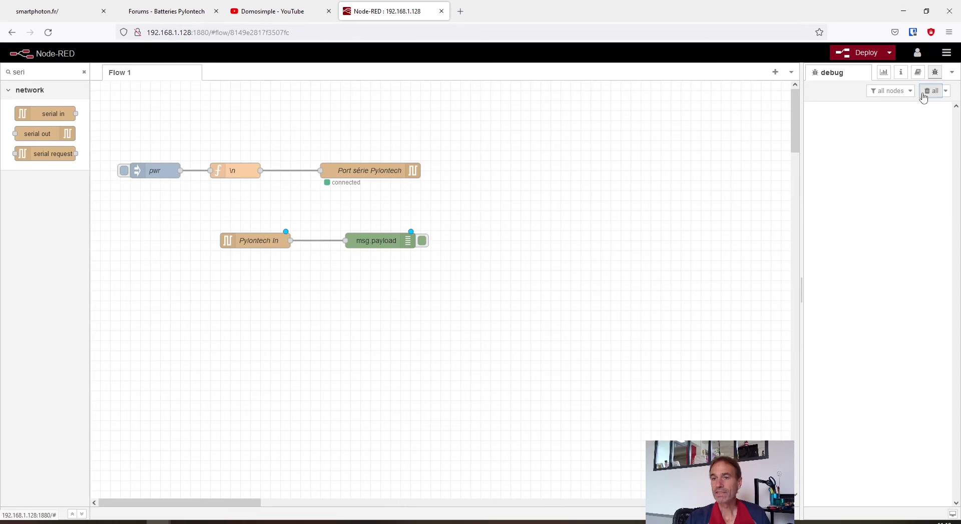
pyautogui.click(863, 58)
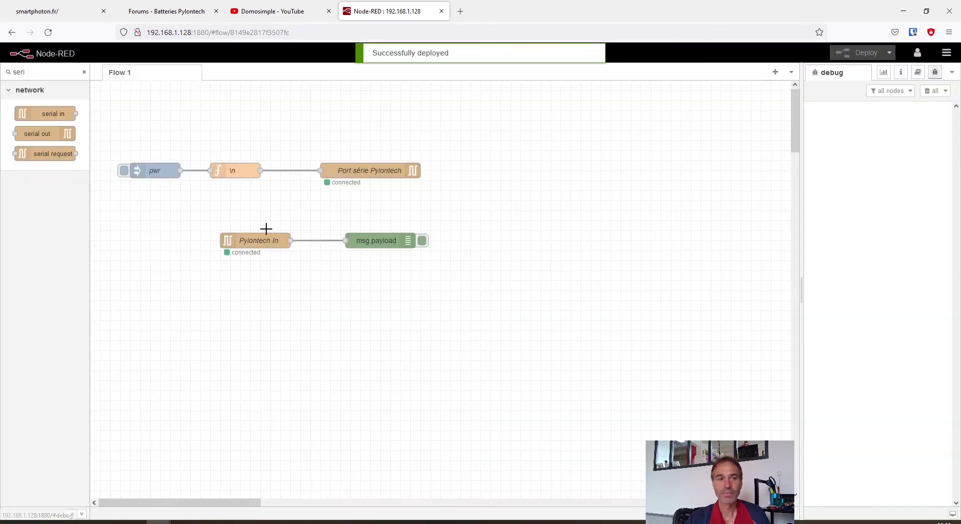
pyautogui.click(122, 173)
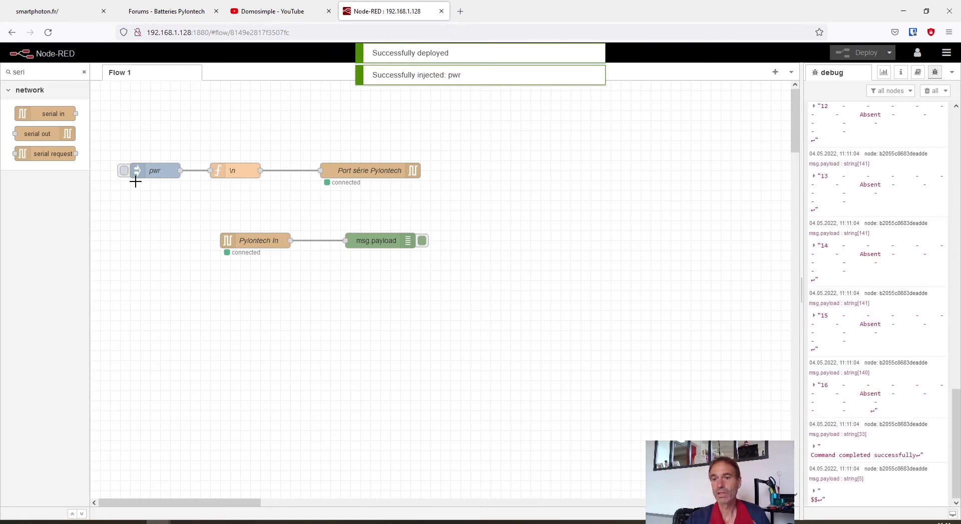
# Step: Widen the debug sidebar and examine the pwr response from first to last message, expanding the entries for batteries 1 and 2
pyautogui.moveTo(797, 210); pyautogui.dragTo(503, 189)
pyautogui.scroll(10, 633, 211)
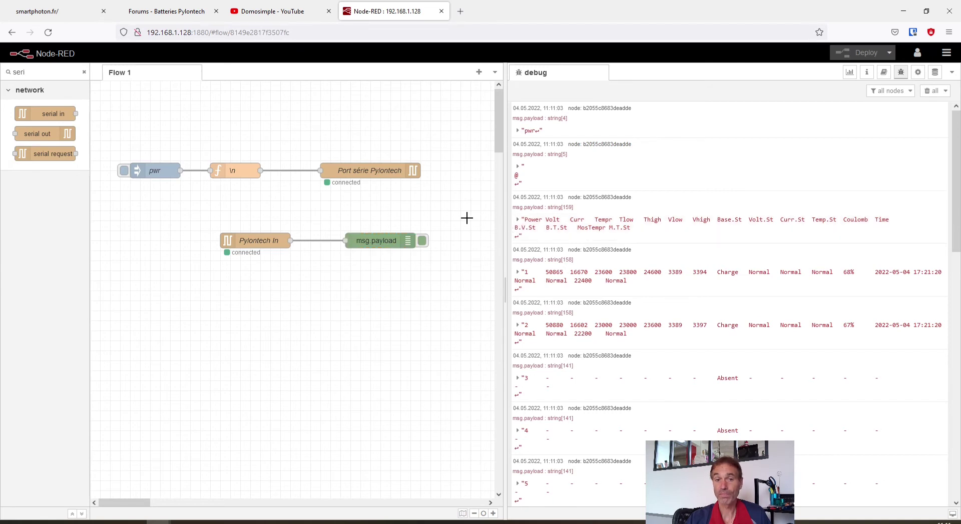
pyautogui.moveTo(505, 228); pyautogui.dragTo(469, 215)
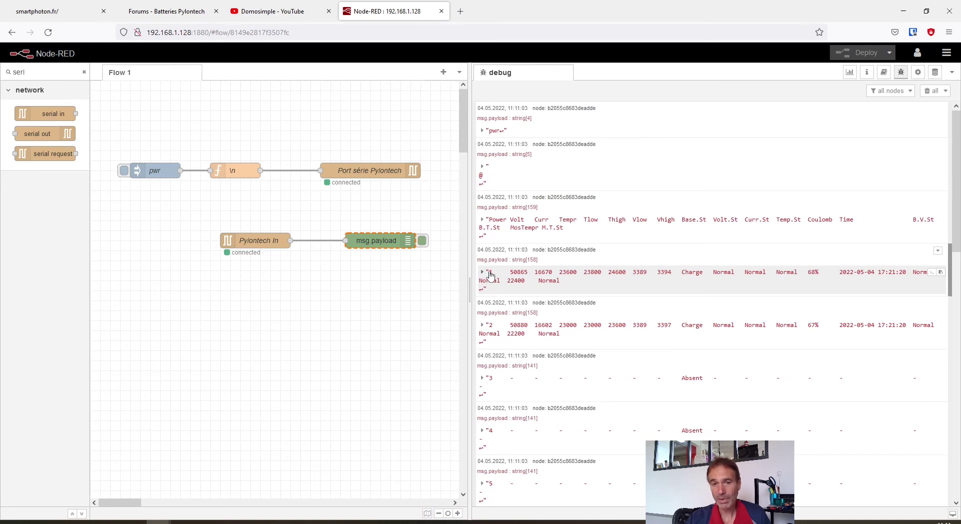
pyautogui.click(483, 273)
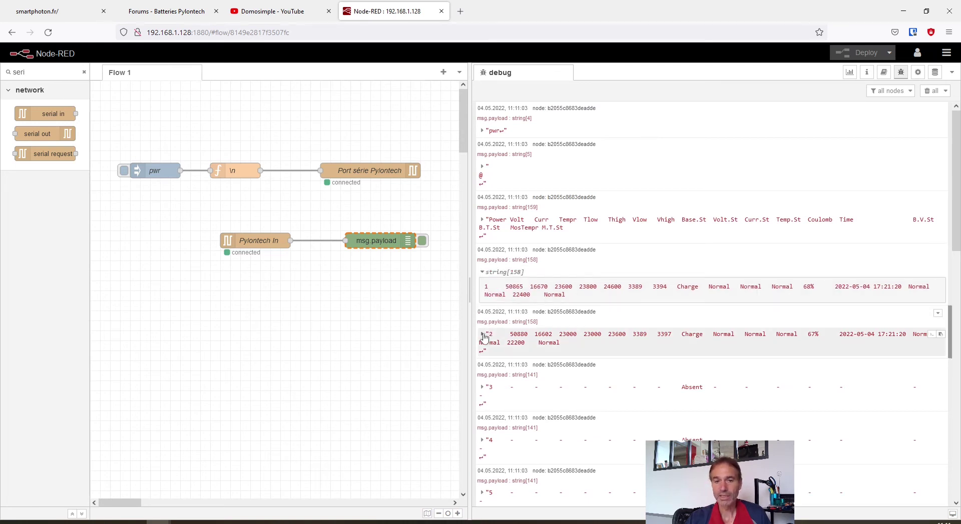
pyautogui.click(483, 336)
pyautogui.scroll(-3, 500, 385)
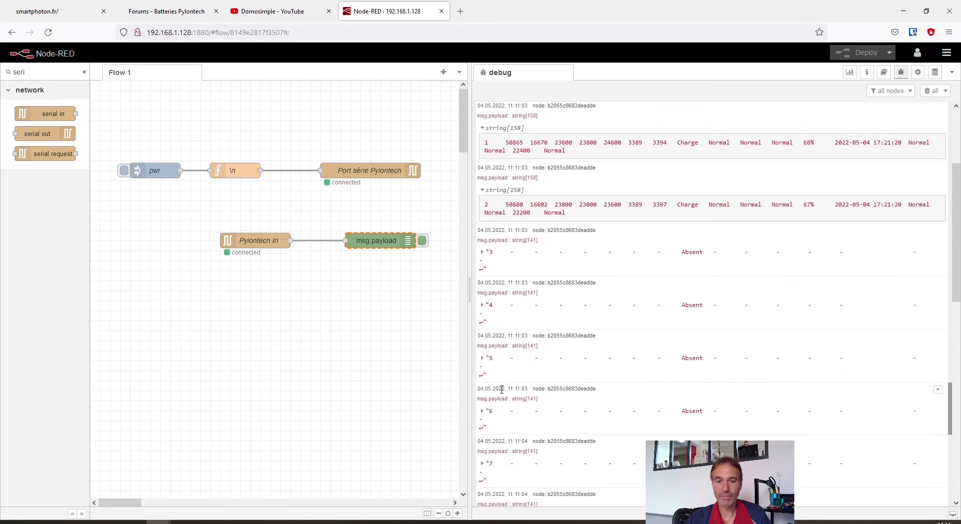
pyautogui.scroll(-10, 502, 389)
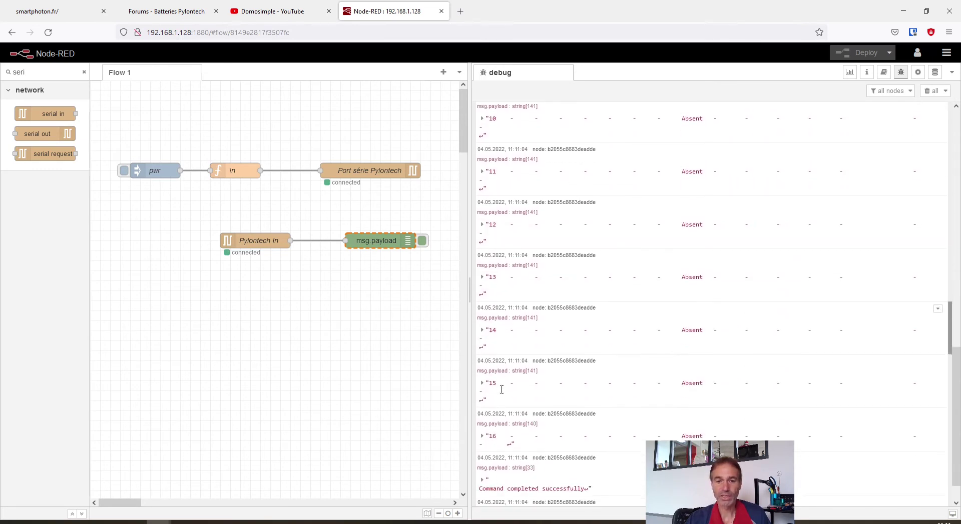
pyautogui.scroll(-1, 501, 389)
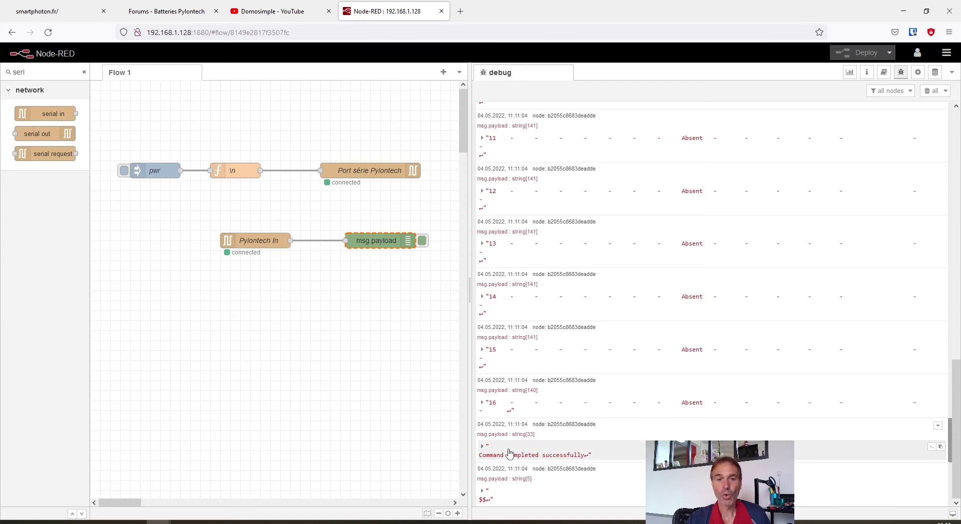
# Step: Clear the debug messages, trigger pwr again, and examine the new response from its first message
pyautogui.click(925, 94)
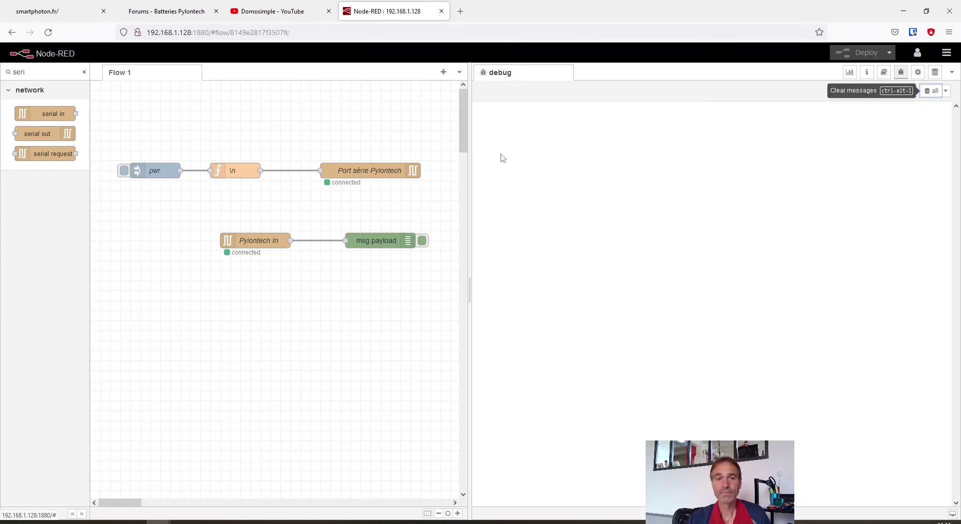
pyautogui.click(125, 172)
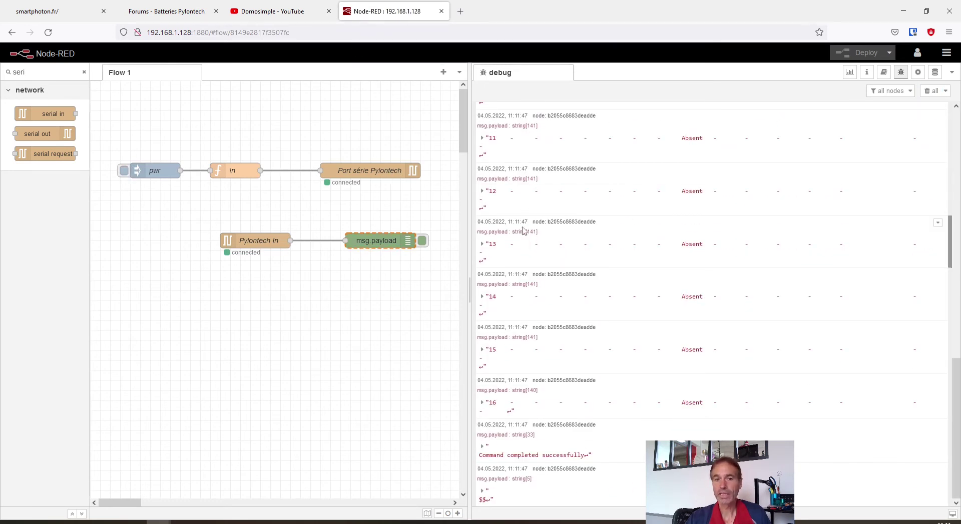
pyautogui.scroll(10, 642, 258)
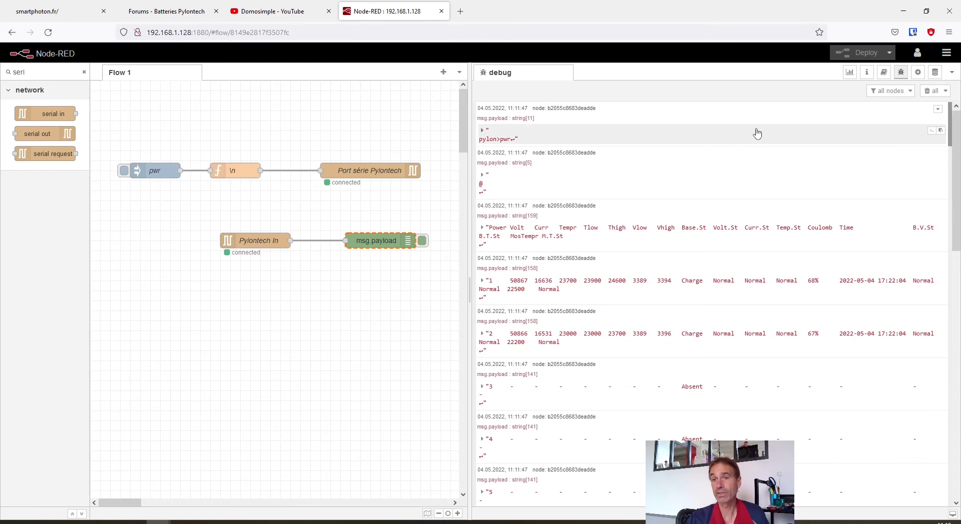
# Step: Clear the debug output and narrow the debug sidebar to enlarge the flow canvas
pyautogui.click(926, 94)
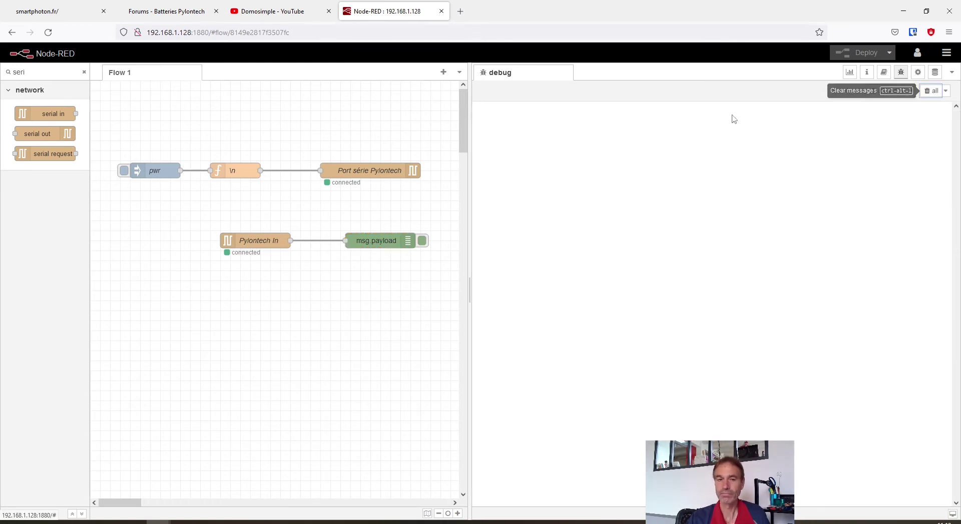
pyautogui.moveTo(469, 173); pyautogui.dragTo(748, 209)
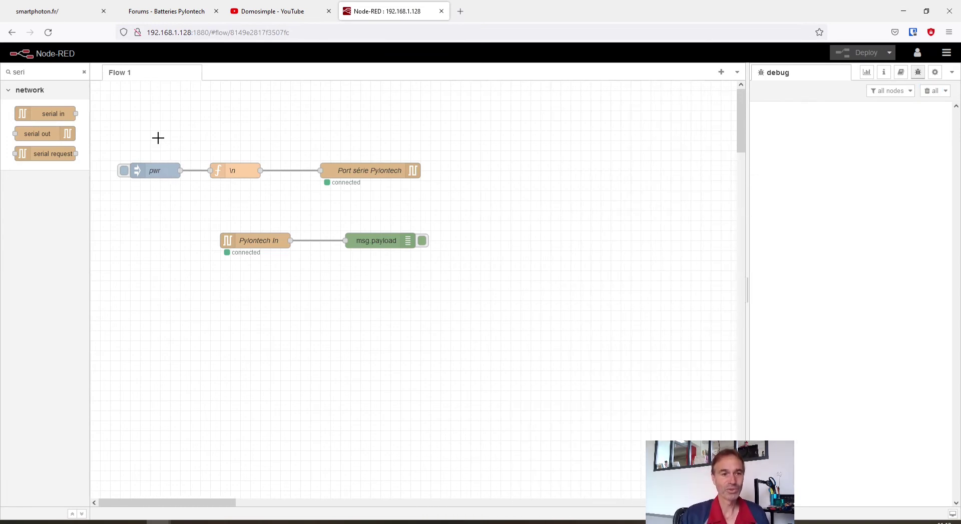
# Step: Duplicate the pwr inject node together with its "\n" function, and place the copies directly above the originals
pyautogui.click(150, 171)
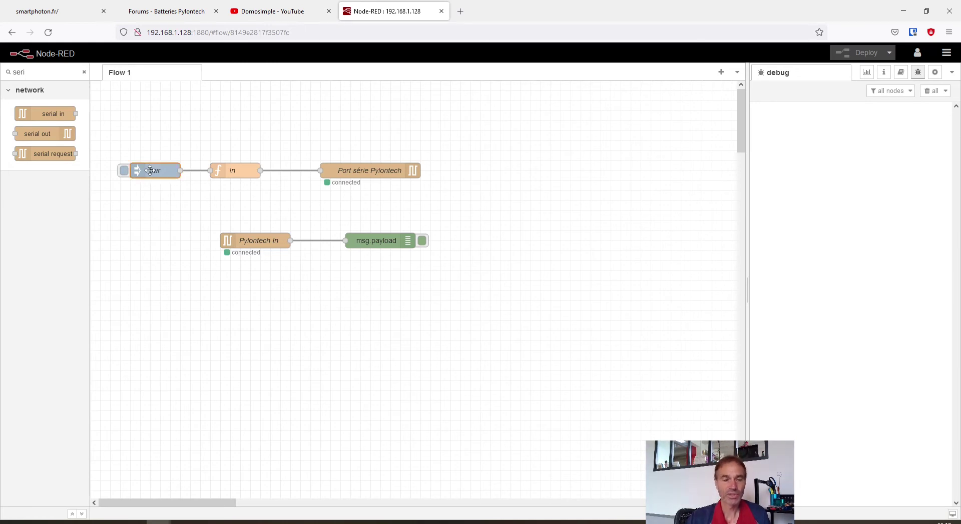
pyautogui.keyDown('ctrl'); pyautogui.click(244, 175); pyautogui.keyUp('ctrl')
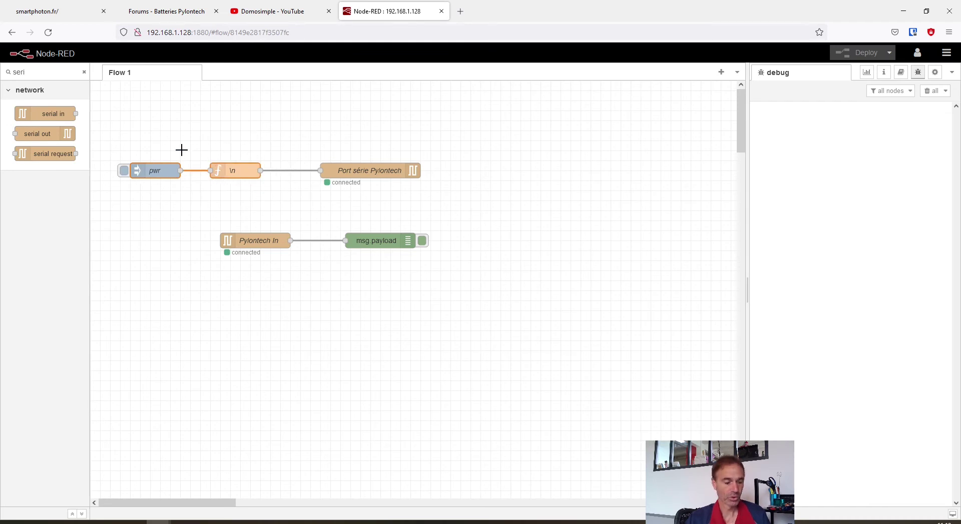
pyautogui.hotkey('ctrl', 'c')
pyautogui.click(194, 134)
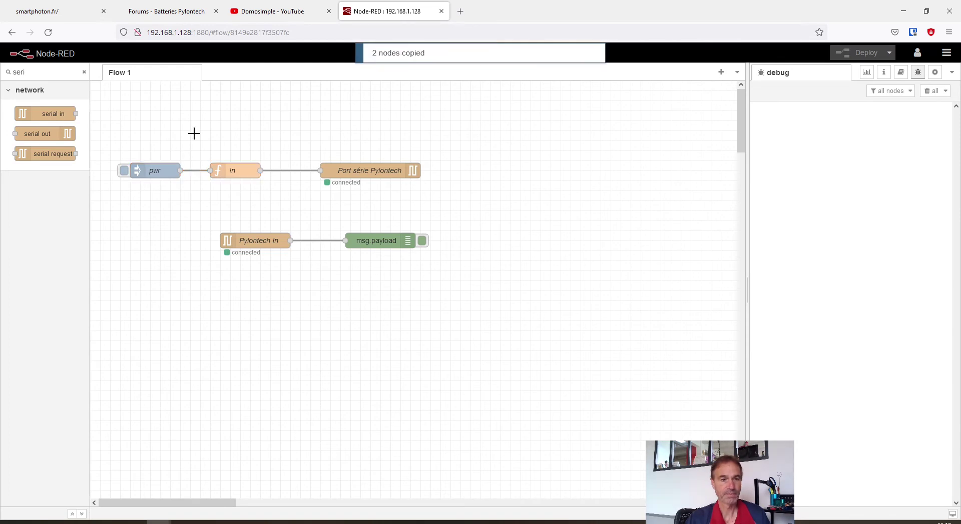
pyautogui.hotkey('ctrl', 'v')
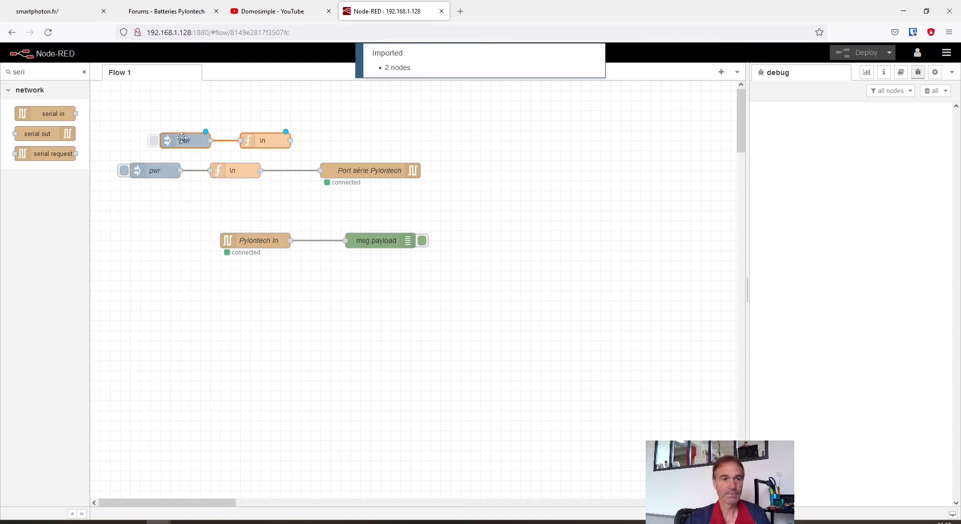
pyautogui.click(158, 135)
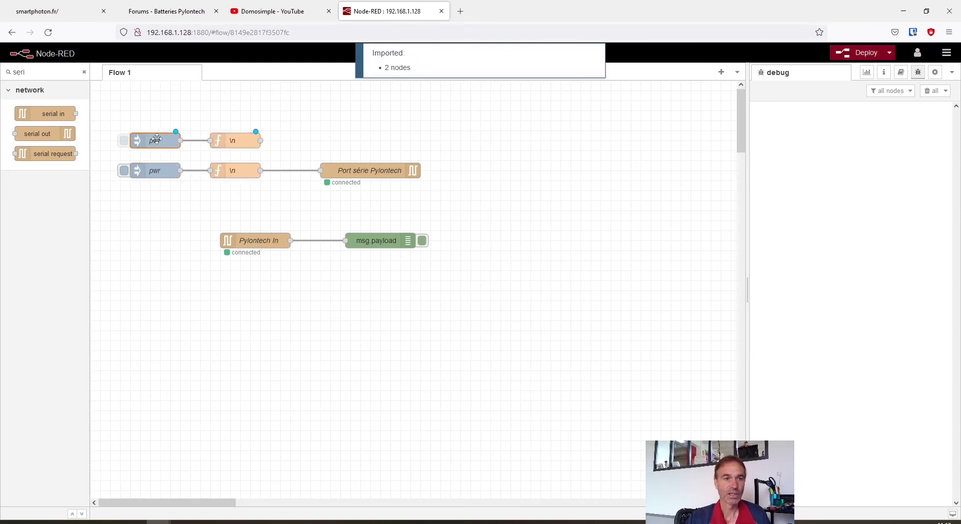
# Step: Set both the payload and the name of the duplicated inject node to "info 1"
pyautogui.doubleClick(157, 139)
pyautogui.doubleClick(606, 173)
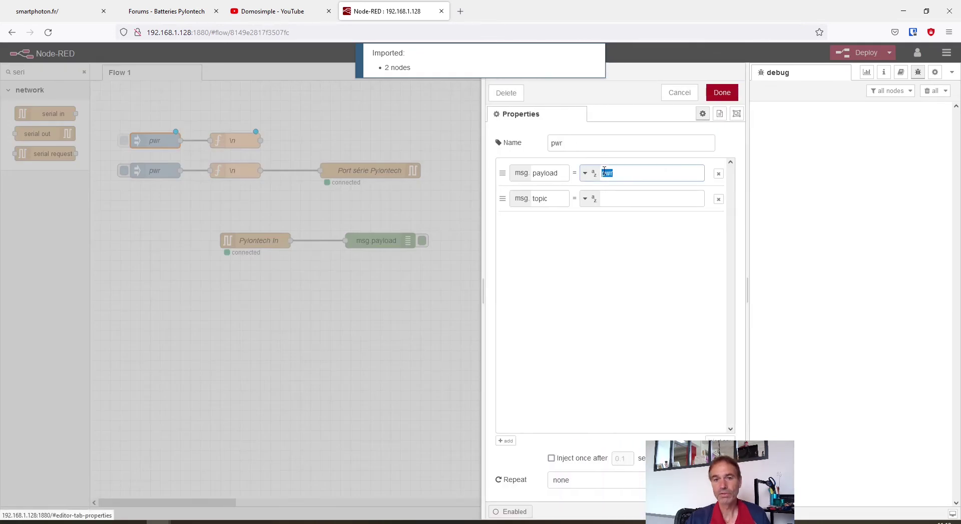
pyautogui.write('info 1')
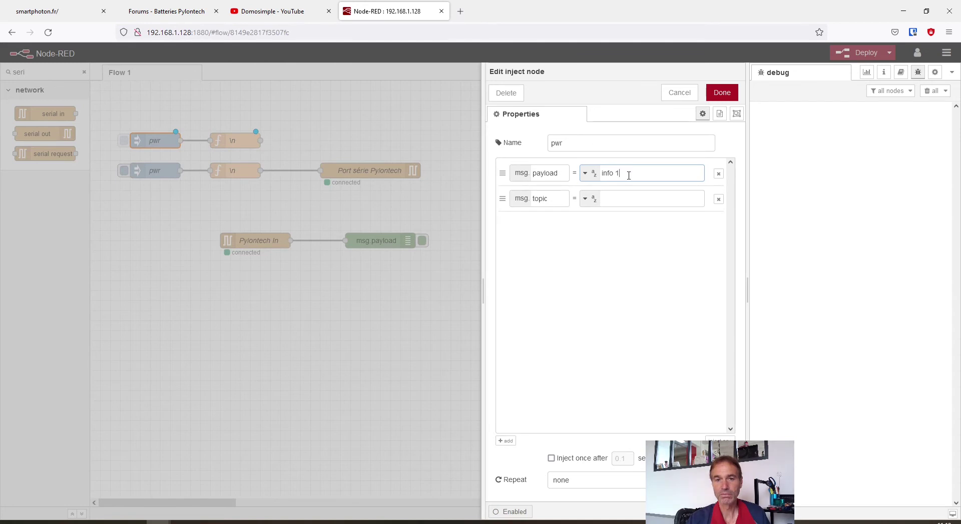
pyautogui.moveTo(629, 176); pyautogui.dragTo(580, 166)
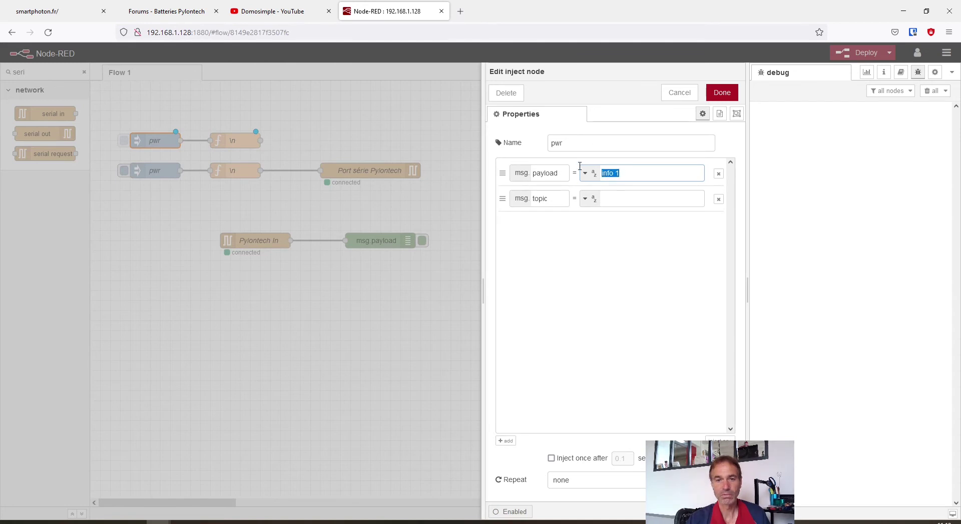
pyautogui.hotkey('ctrl', 'c')
pyautogui.doubleClick(599, 150)
pyautogui.hotkey('ctrl', 'v')
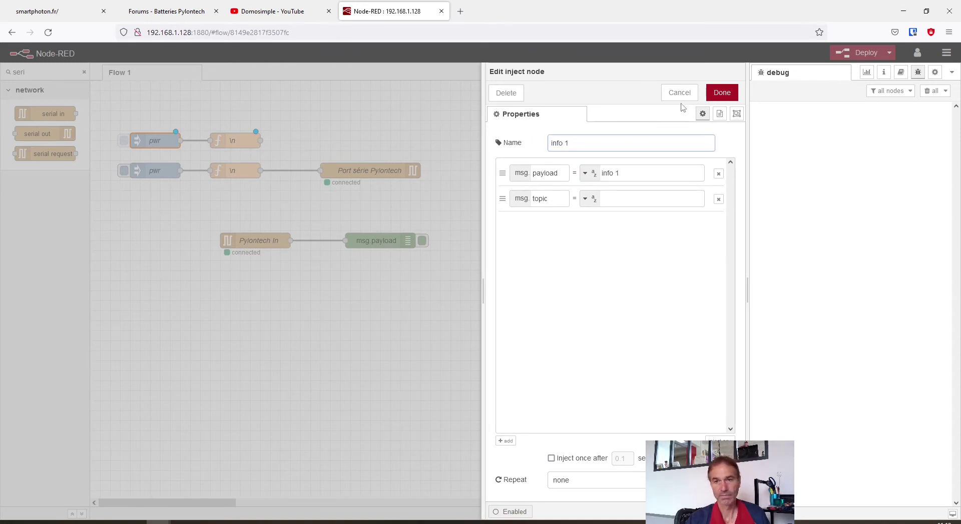
pyautogui.click(721, 92)
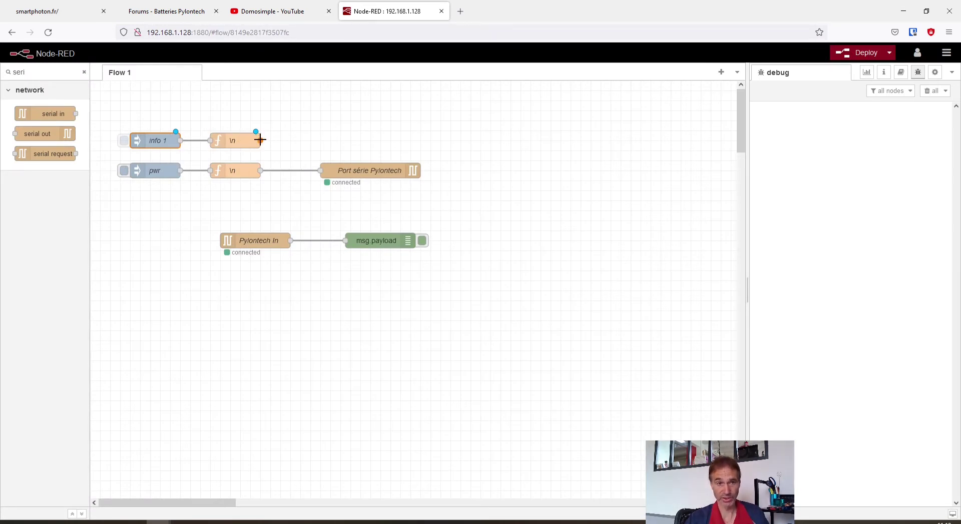
# Step: Wire the copied "\n" function to the Port série Pylontech node and deploy the flow
pyautogui.moveTo(260, 140); pyautogui.dragTo(320, 170)
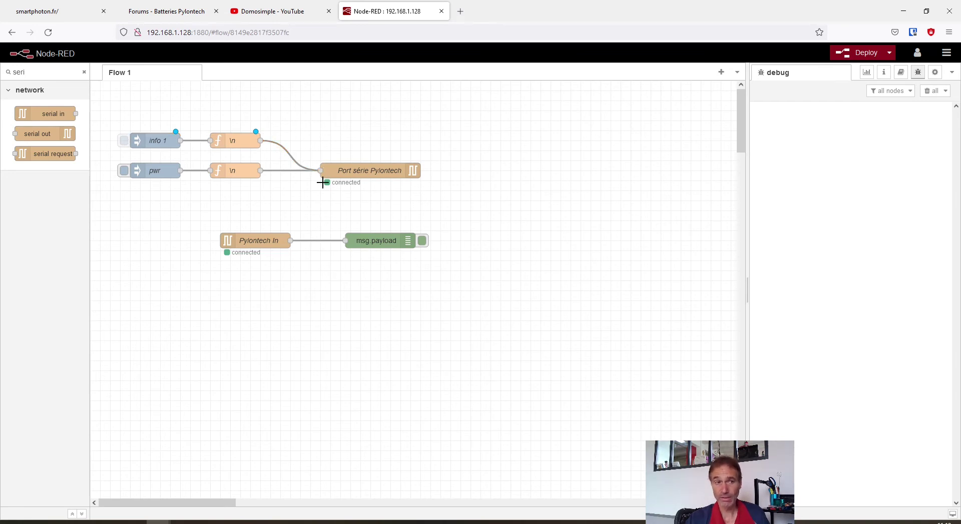
pyautogui.click(853, 55)
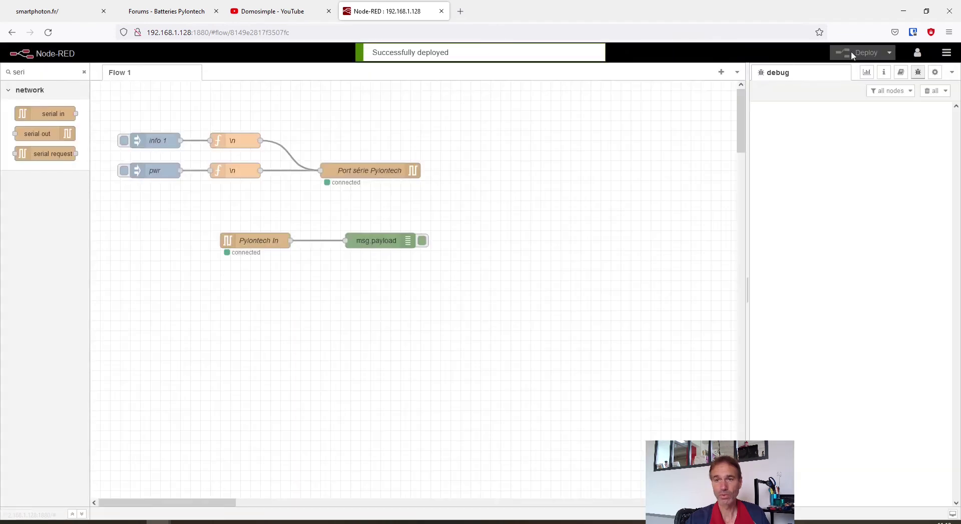
# Step: Widen the debug sidebar, trigger info 1, and examine the battery's response from its first message
pyautogui.moveTo(746, 242); pyautogui.dragTo(541, 209)
pyautogui.click(125, 141)
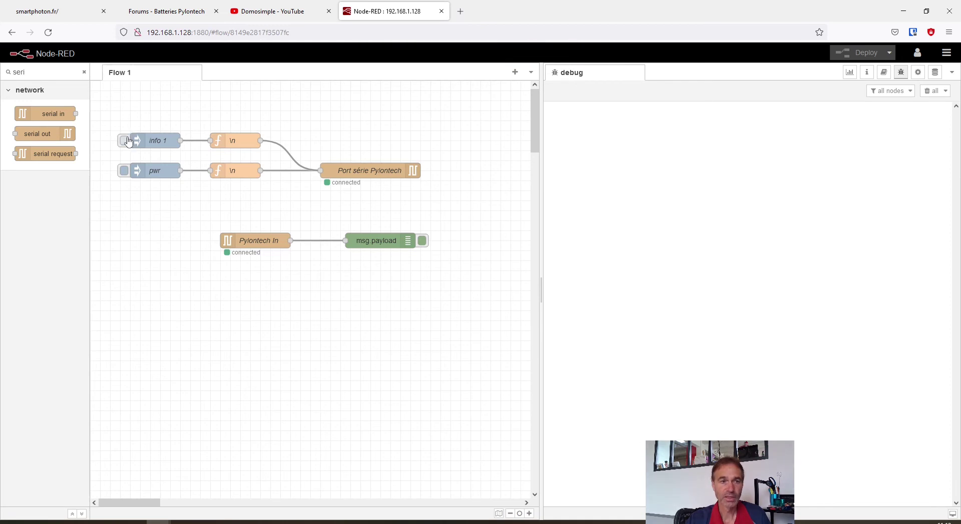
pyautogui.scroll(10, 623, 255)
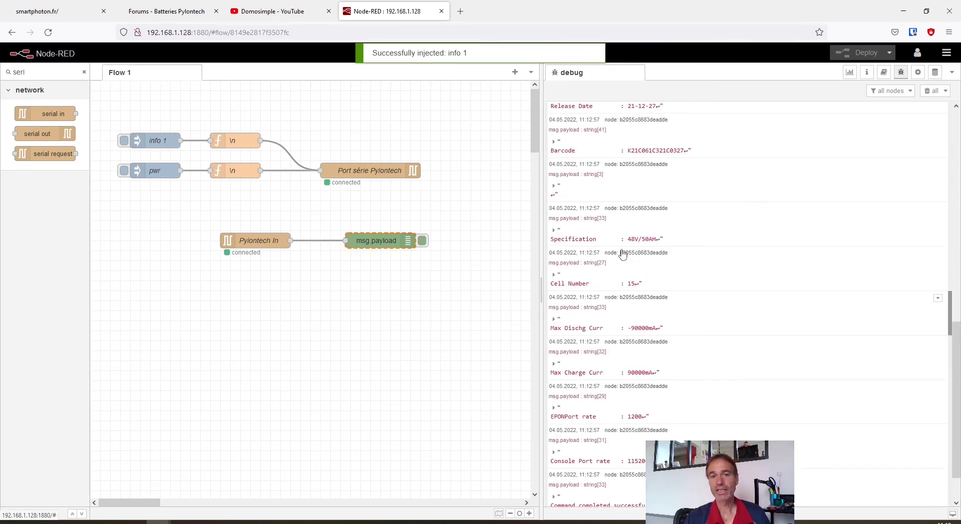
pyautogui.scroll(4, 623, 255)
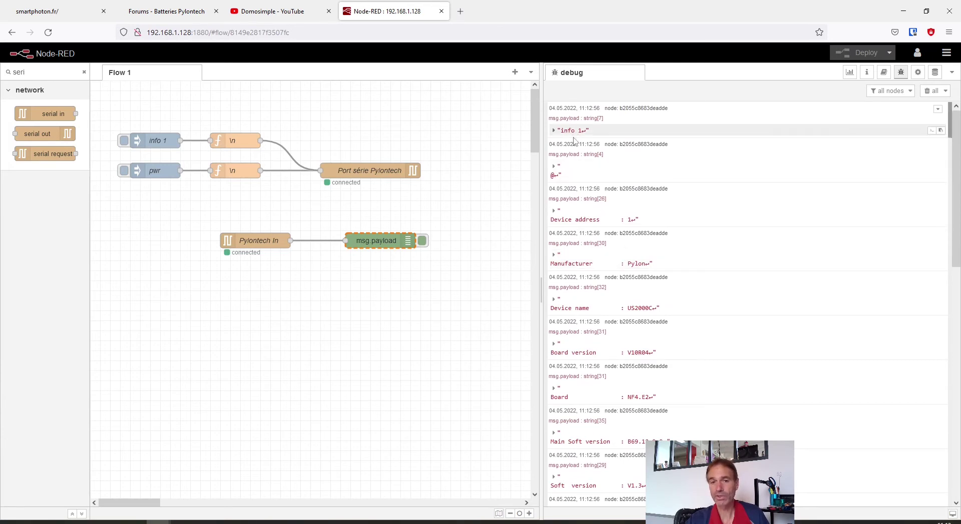
pyautogui.scroll(-3, 626, 230)
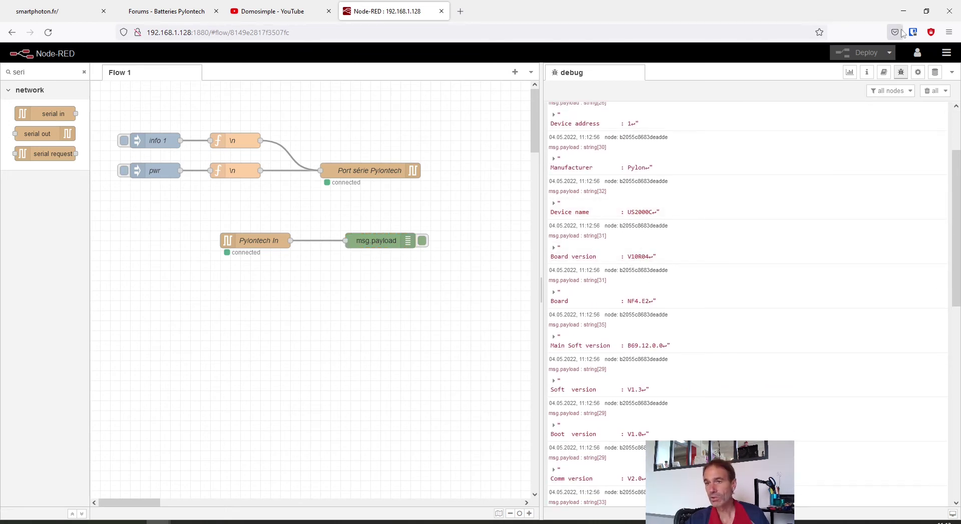
# Step: Open the Pylontech dashboard picture from the desktop, compare its Infos#1 table with the info 1 debug messages, and close the picture
pyautogui.click(926, 11)
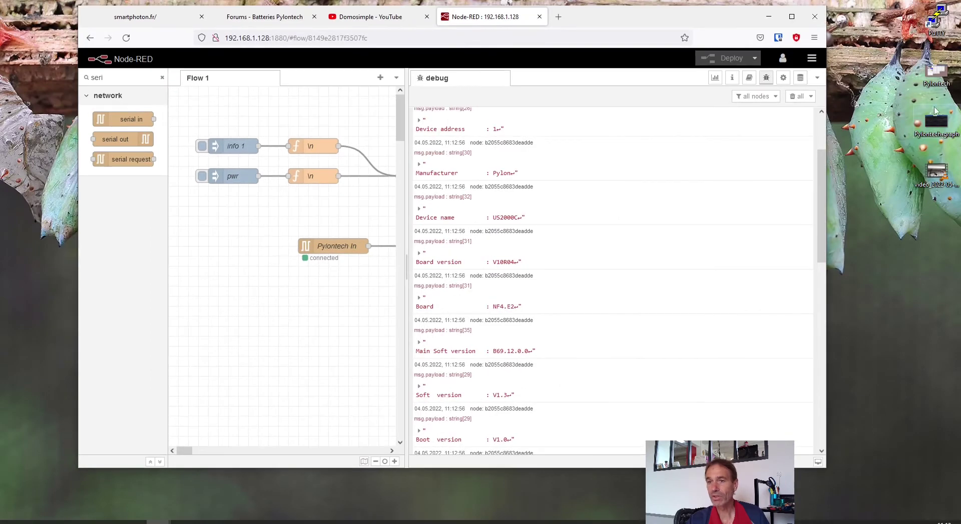
pyautogui.doubleClick(936, 75)
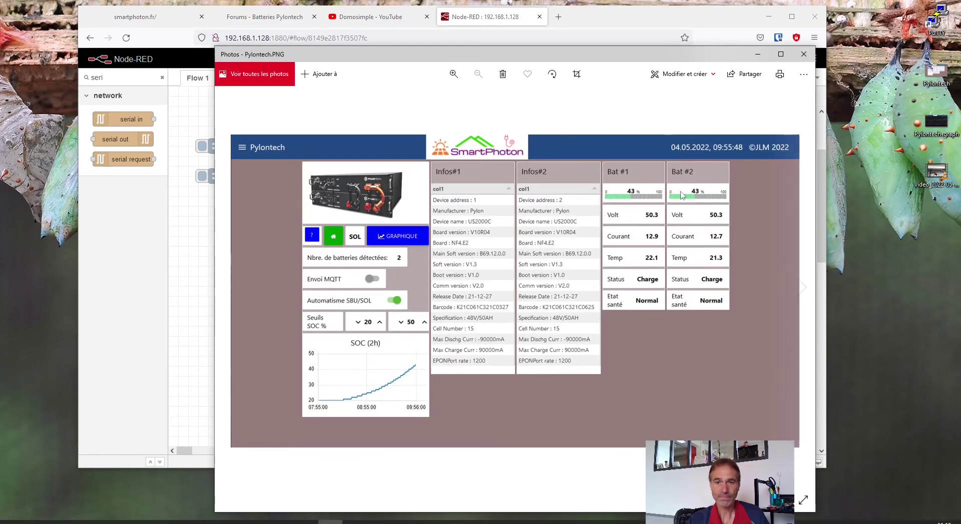
pyautogui.moveTo(570, 58); pyautogui.dragTo(889, 72)
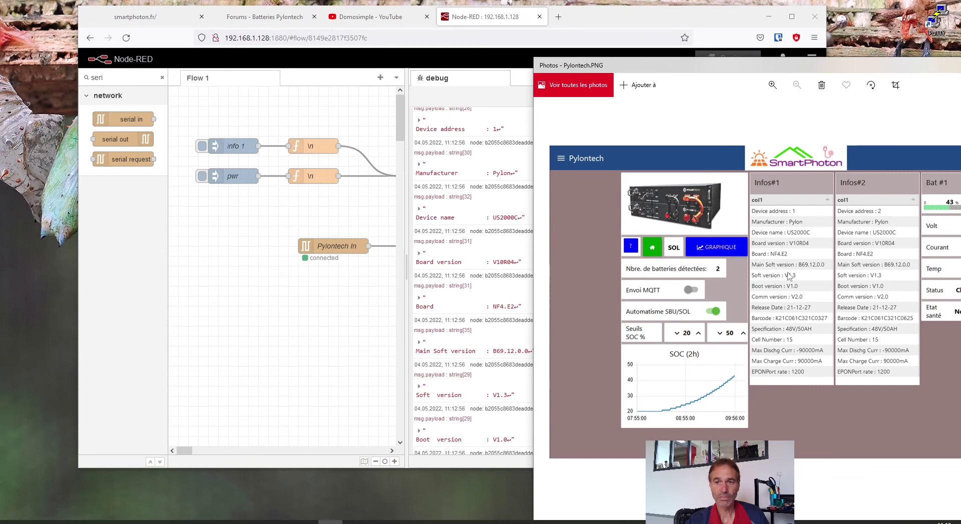
pyautogui.moveTo(786, 70); pyautogui.dragTo(847, 42)
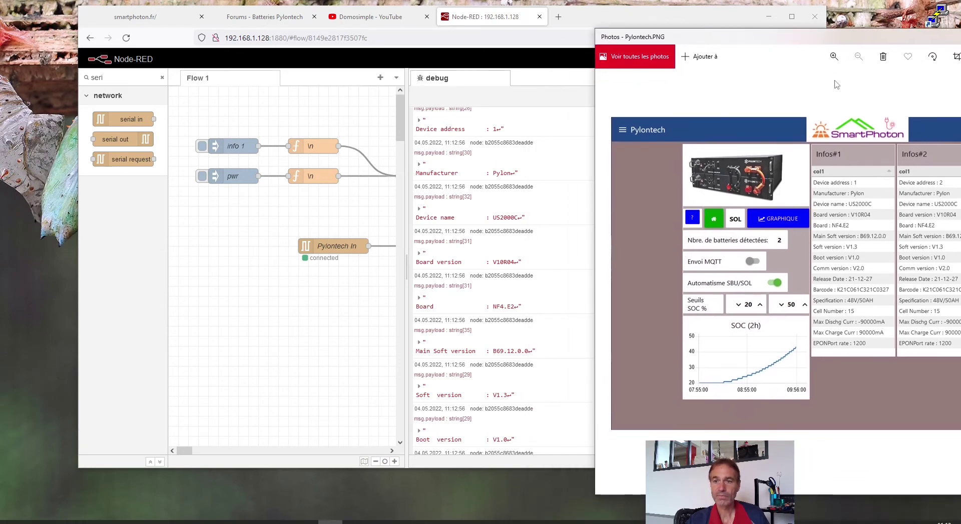
pyautogui.scroll(-5, 507, 201)
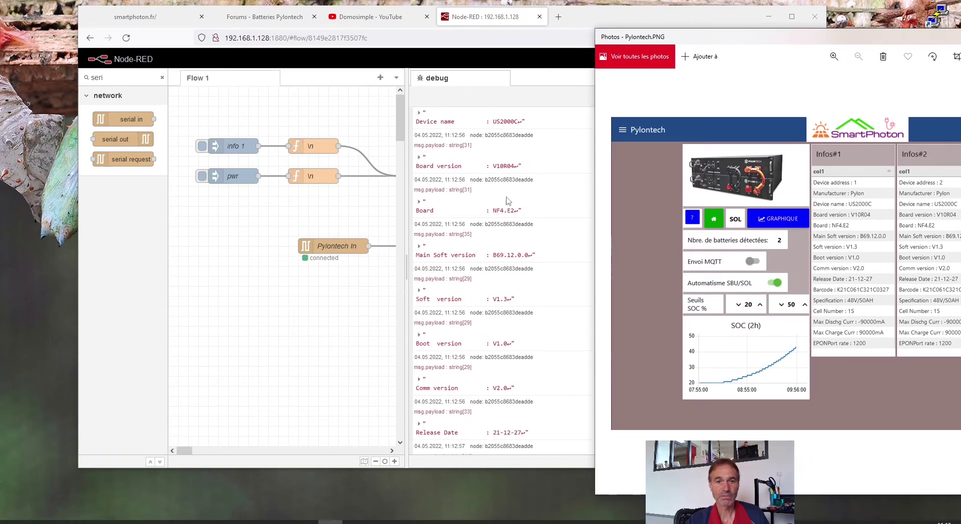
pyautogui.scroll(-4, 507, 202)
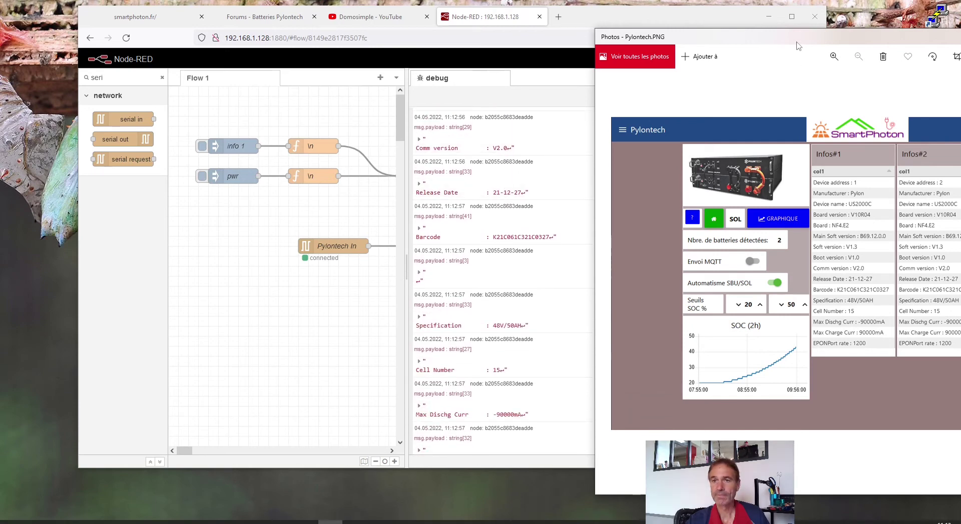
pyautogui.moveTo(799, 44); pyautogui.dragTo(526, 26)
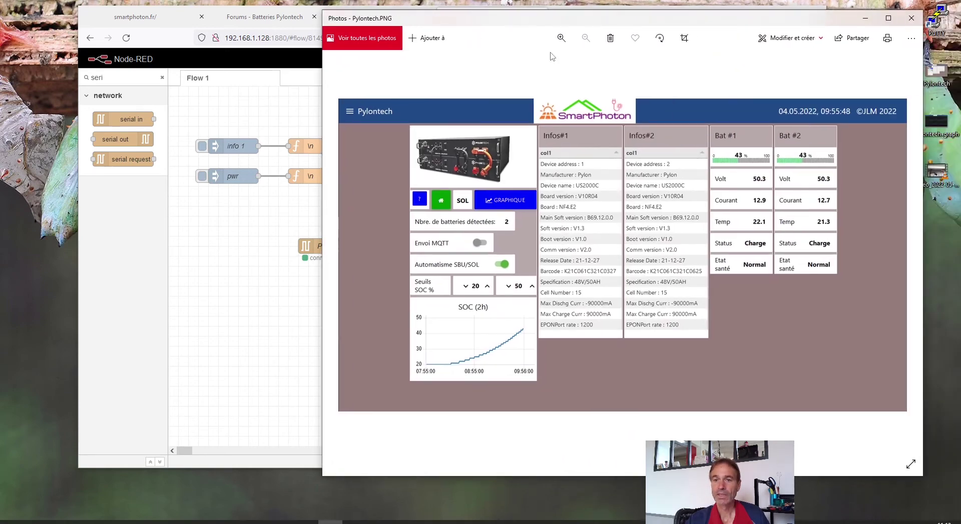
pyautogui.click(910, 18)
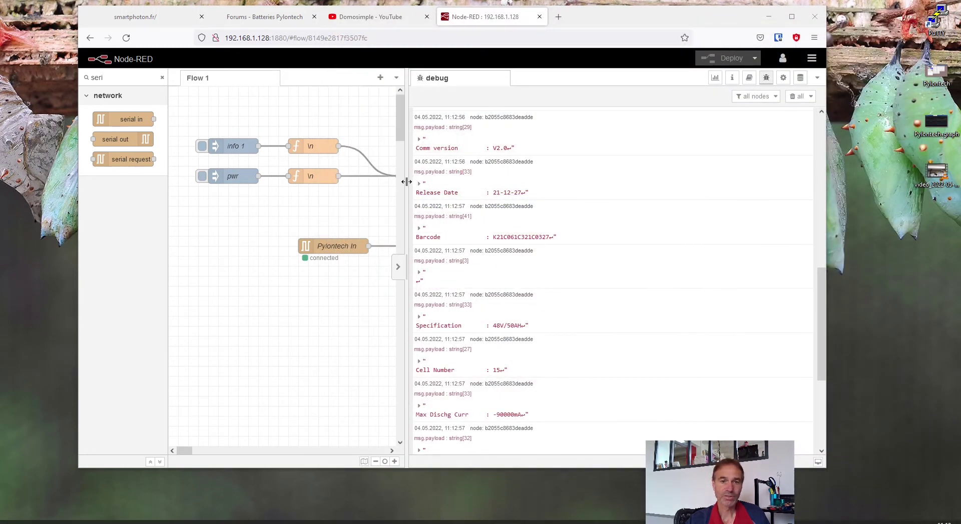
# Step: Clear the debug messages and resize the debug sidebar so the whole flow fits on the canvas
pyautogui.moveTo(405, 180); pyautogui.dragTo(632, 207)
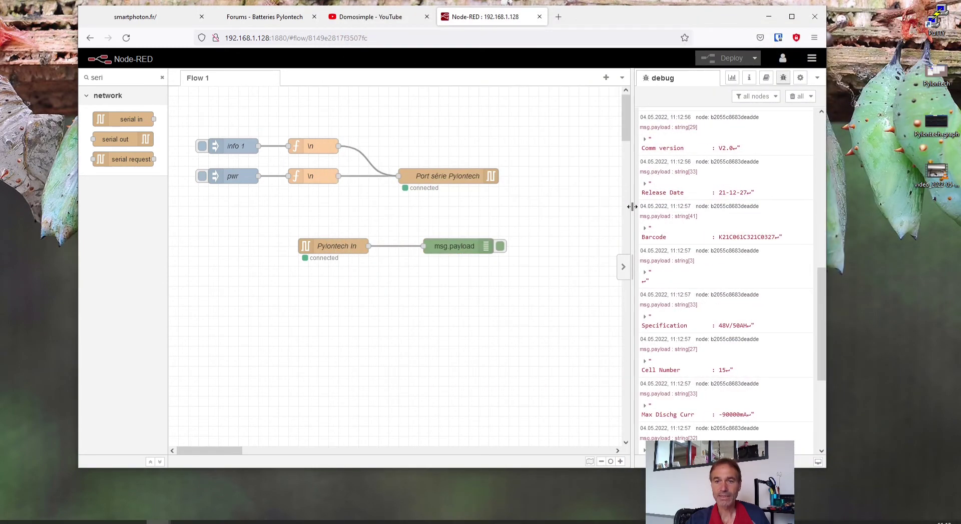
pyautogui.click(794, 96)
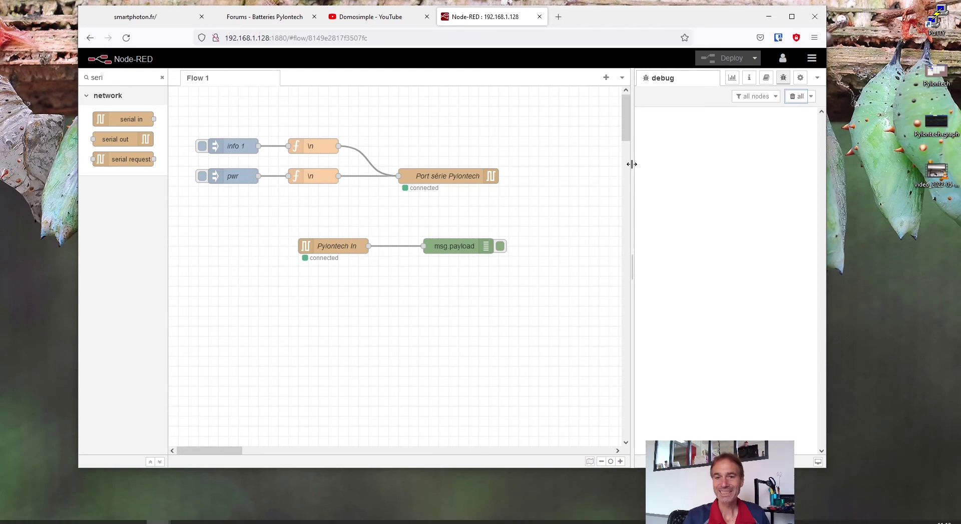
pyautogui.moveTo(631, 161); pyautogui.dragTo(589, 160)
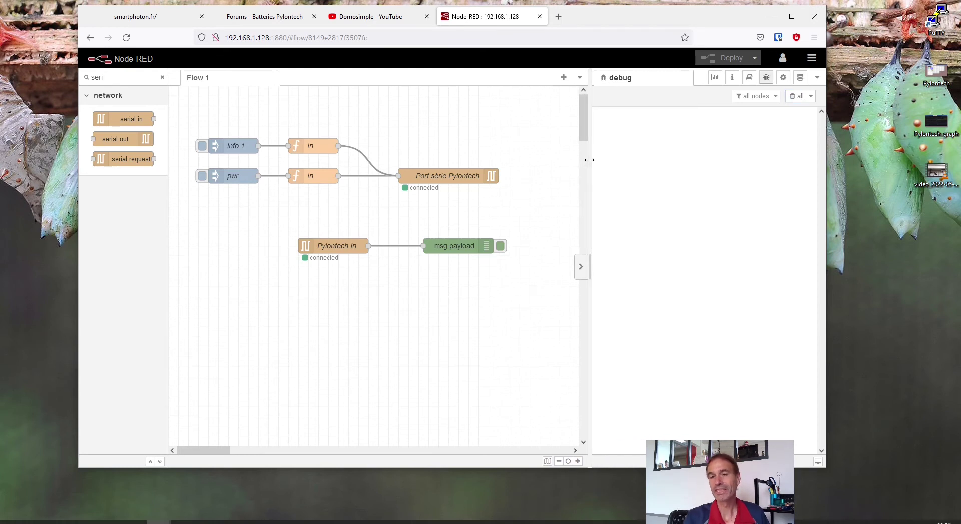
# Step: Add a new tab to the dashboard layout and create a group inside it
pyautogui.click(715, 80)
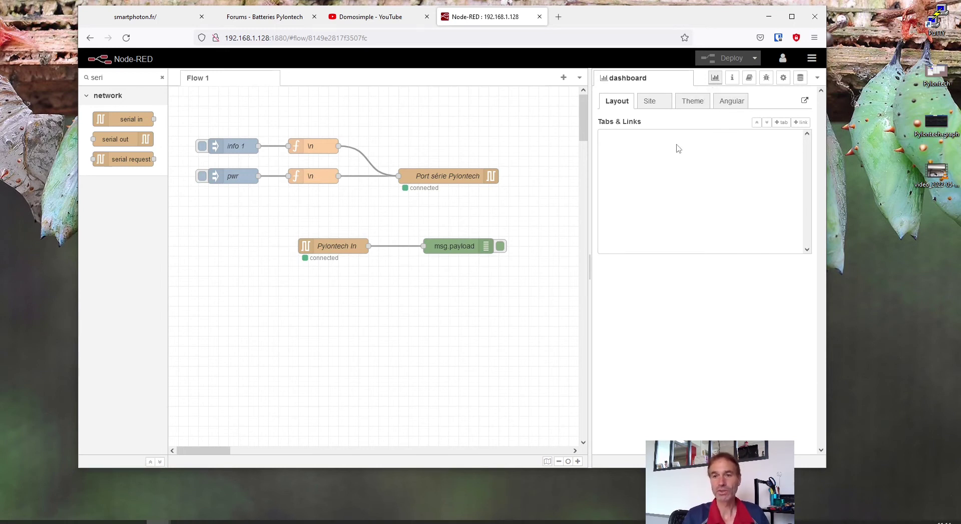
pyautogui.click(777, 123)
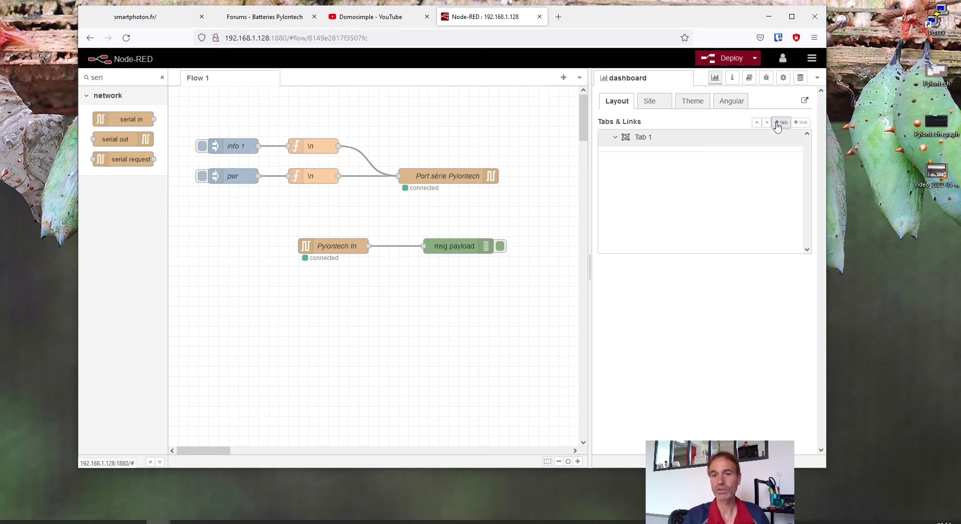
pyautogui.moveTo(726, 142)
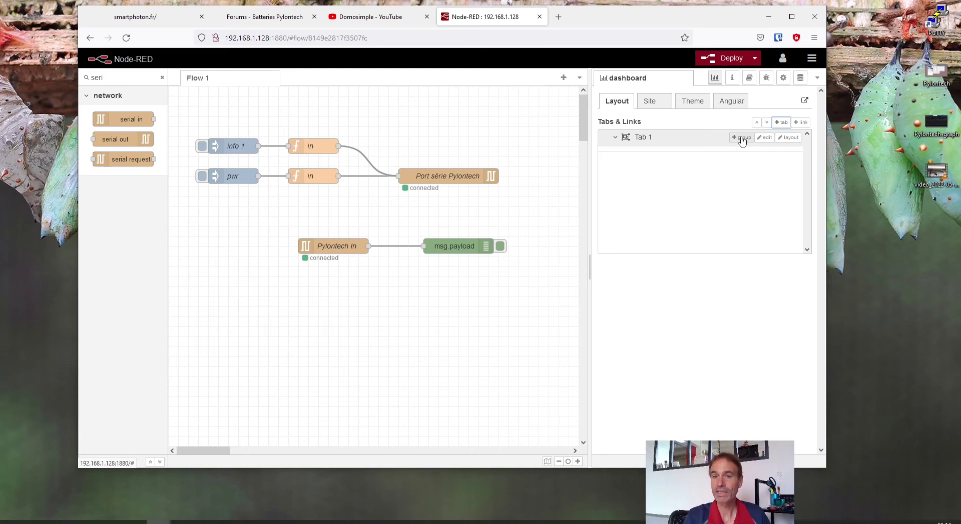
pyautogui.click(741, 137)
# Step: Rename the new dashboard tab as "Affichage Pylontech"
pyautogui.moveTo(674, 162)
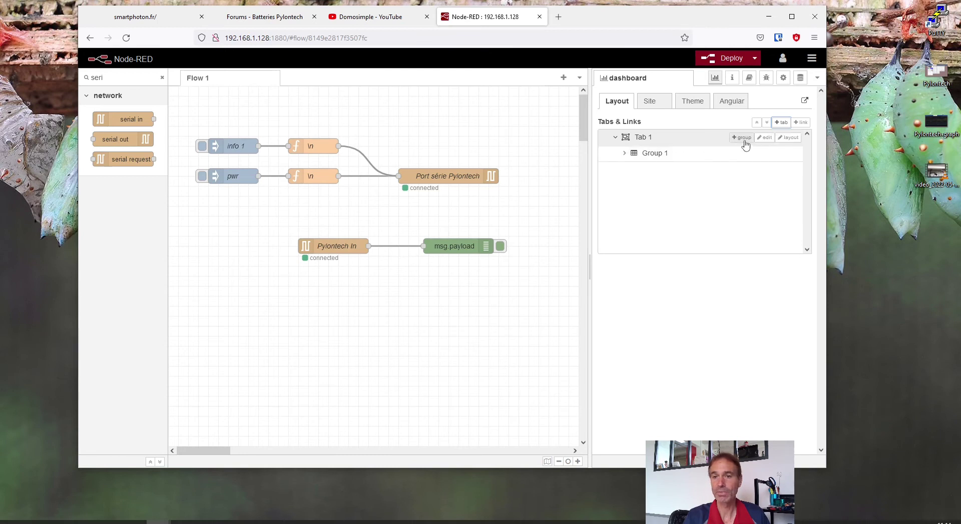
pyautogui.click(760, 140)
pyautogui.moveTo(457, 152); pyautogui.dragTo(399, 155)
pyautogui.write('Aff')
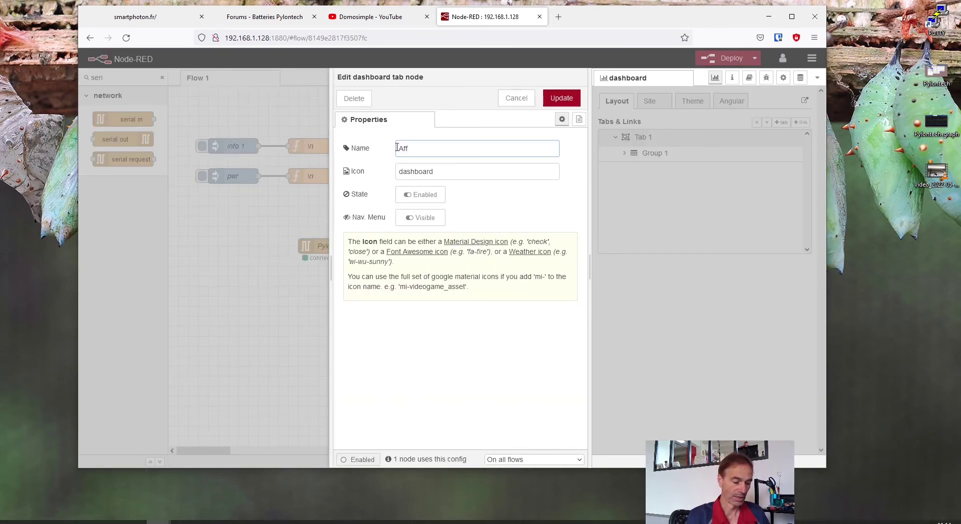
pyautogui.write('ichage')
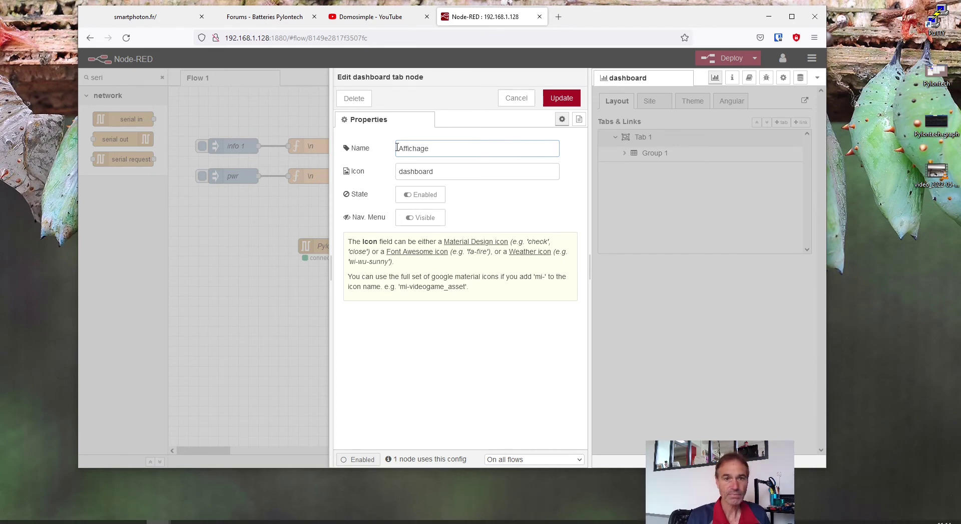
pyautogui.write(' Pylontech')
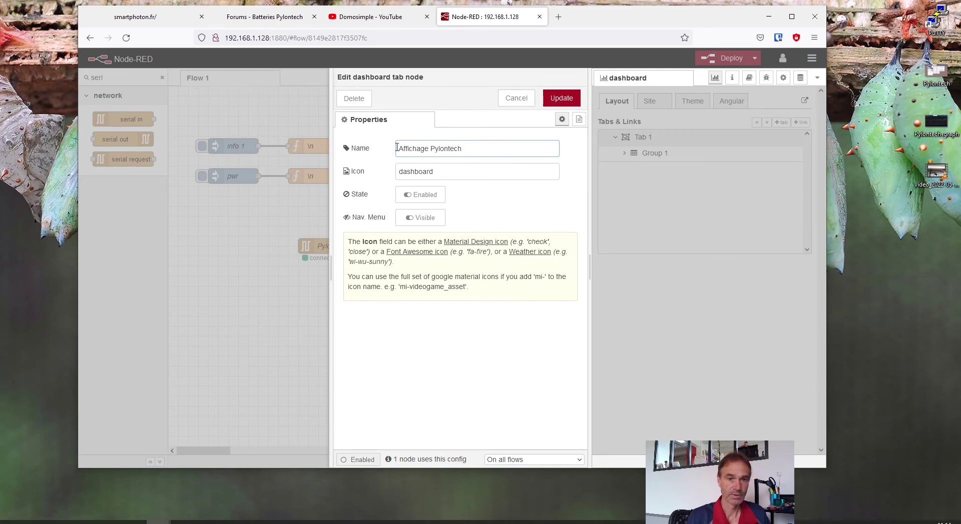
pyautogui.click(562, 98)
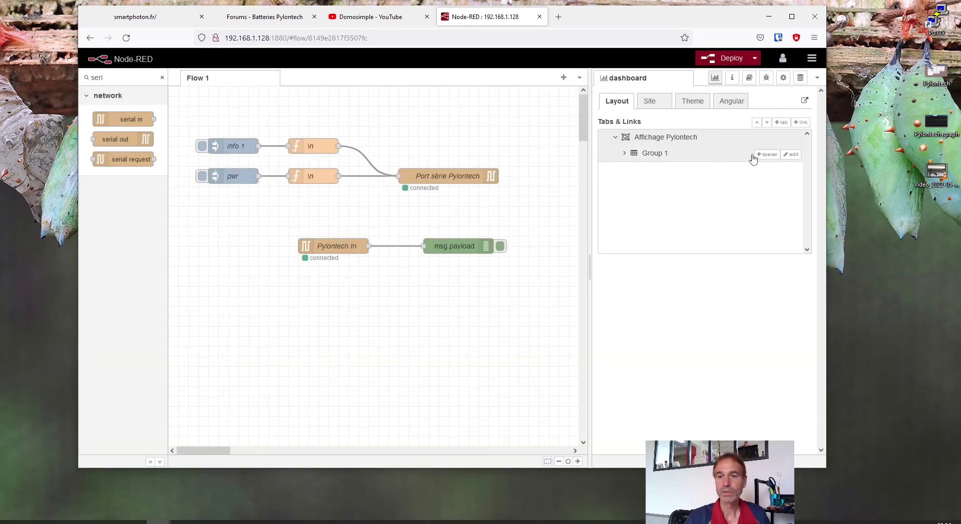
# Step: Name the new dashboard group Info and set its width to 14
pyautogui.click(791, 155)
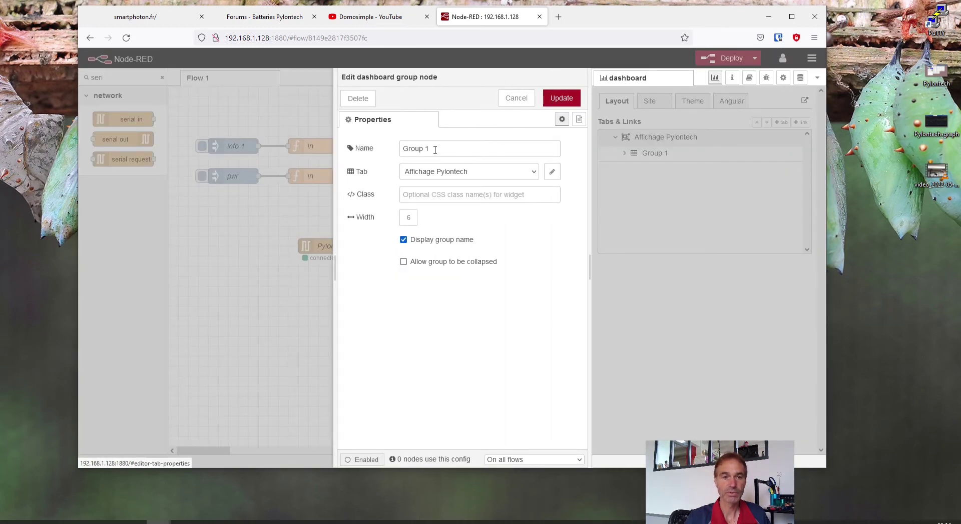
pyautogui.moveTo(435, 150); pyautogui.dragTo(385, 149)
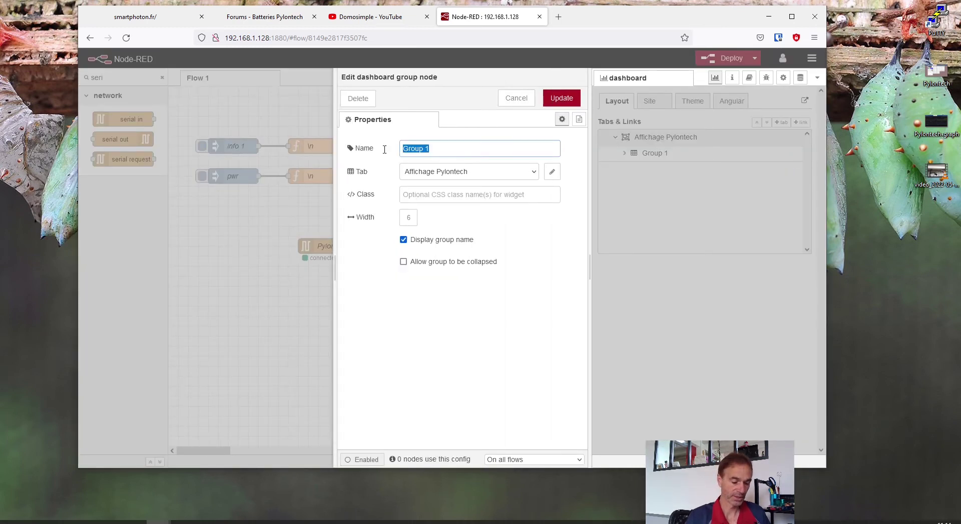
pyautogui.write('Info')
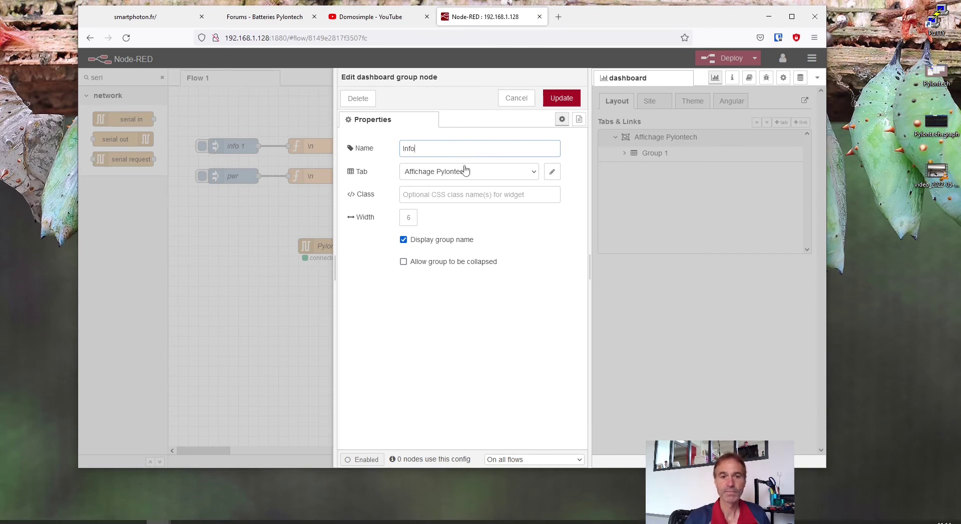
pyautogui.click(408, 216)
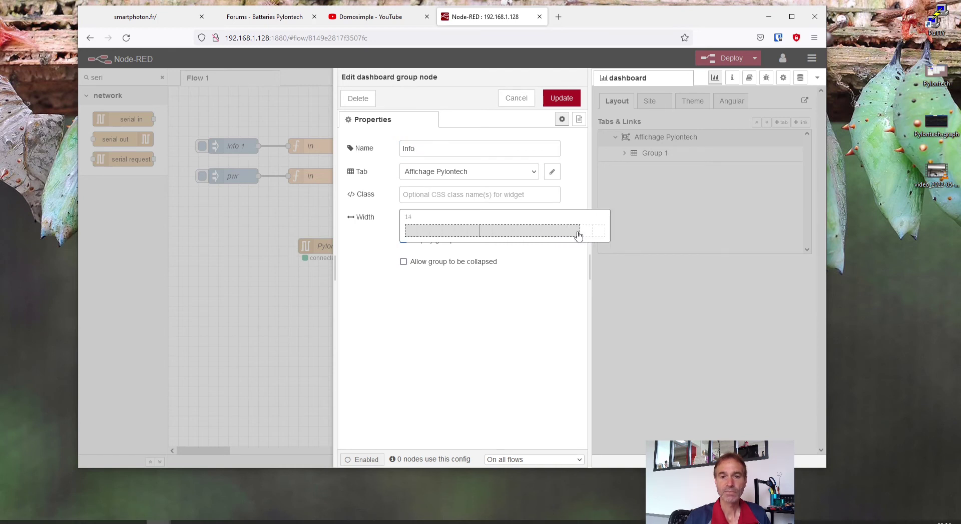
pyautogui.click(578, 236)
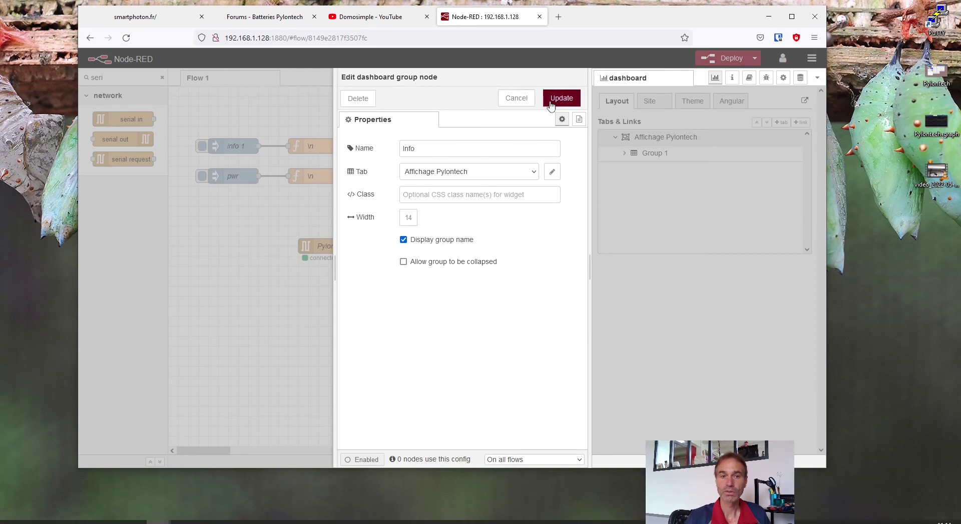
# Step: Rename the dashboard group as divers, set its width to 28 and save the changes
pyautogui.moveTo(430, 148); pyautogui.dragTo(389, 150)
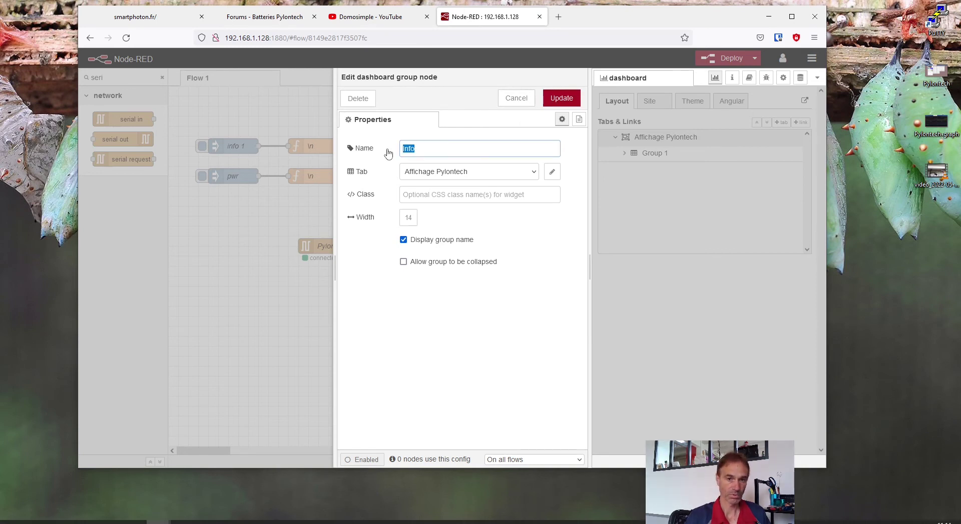
pyautogui.write('divers')
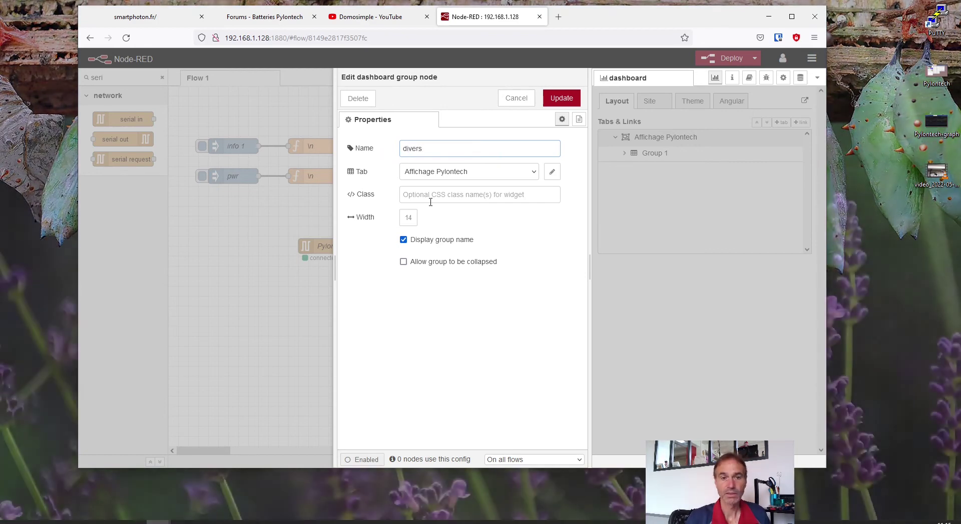
pyautogui.click(404, 223)
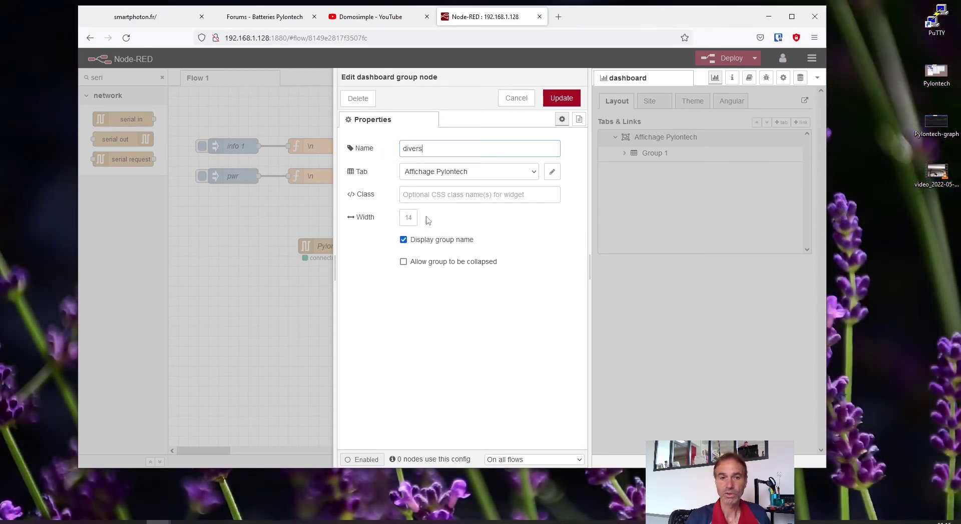
pyautogui.click(408, 218)
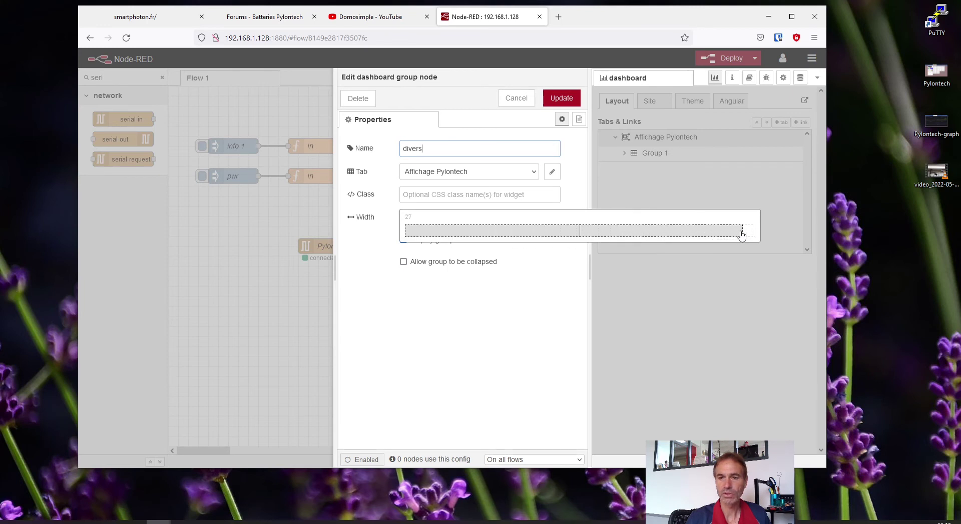
pyautogui.click(749, 238)
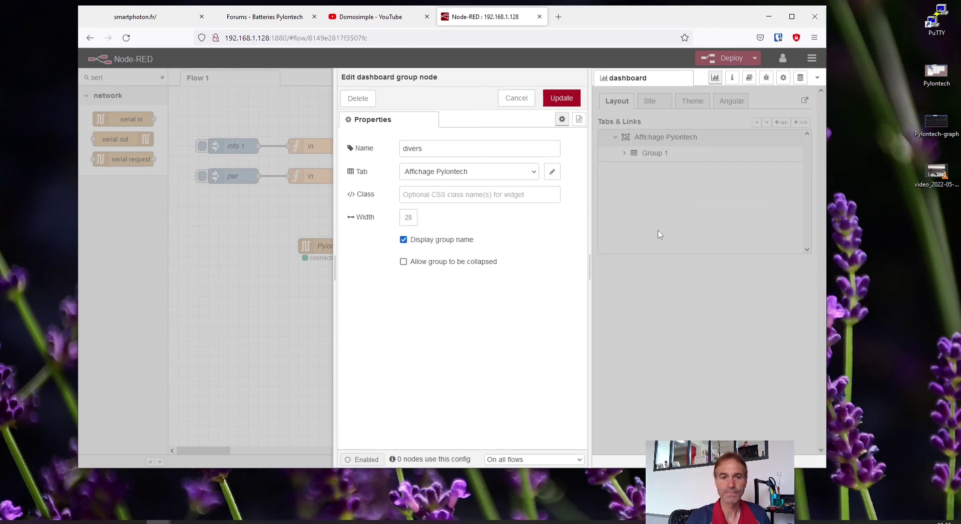
pyautogui.click(554, 102)
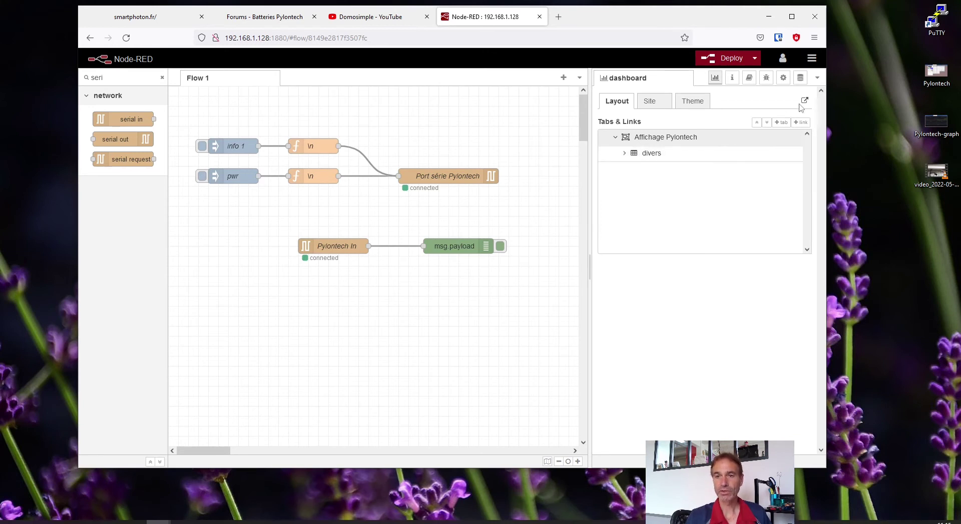
# Step: Deploy the flow, check the dashboard page in its own browser tab and return to the flow editor
pyautogui.click(729, 60)
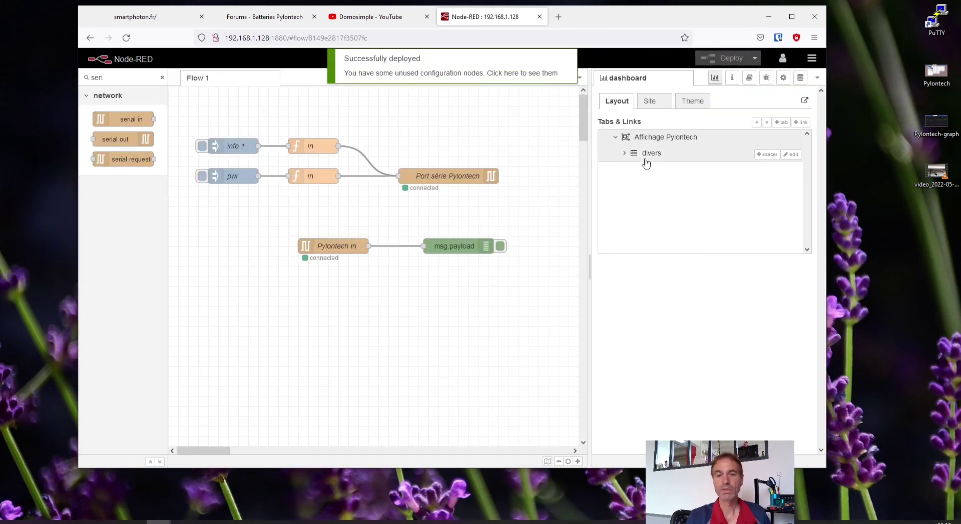
pyautogui.click(805, 100)
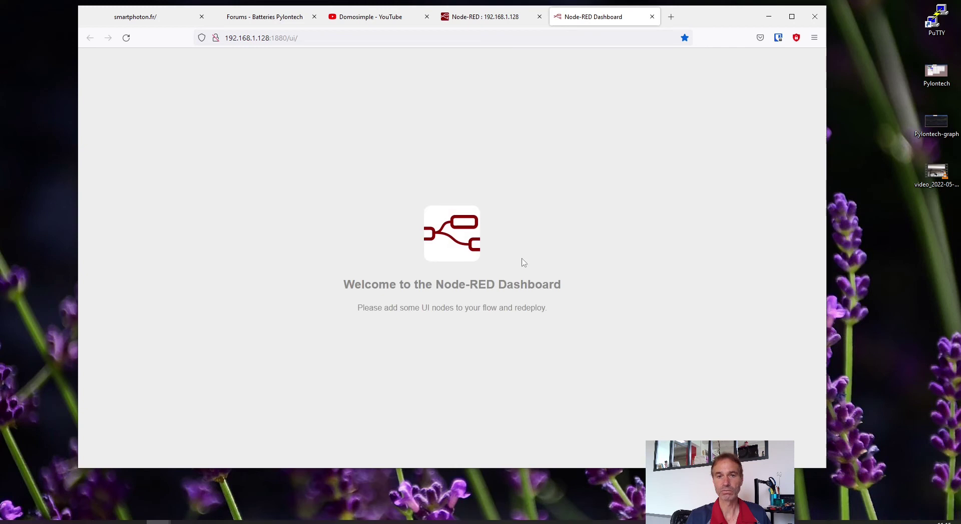
pyautogui.click(500, 17)
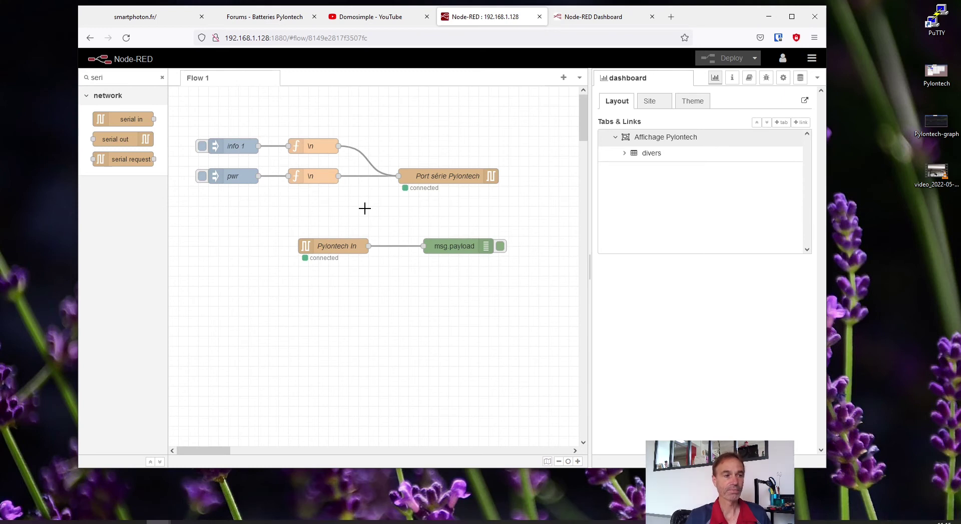
# Step: Move the Pylontech In node under the pwr node and place the msg.payload debug node below and to its right
pyautogui.click(344, 247)
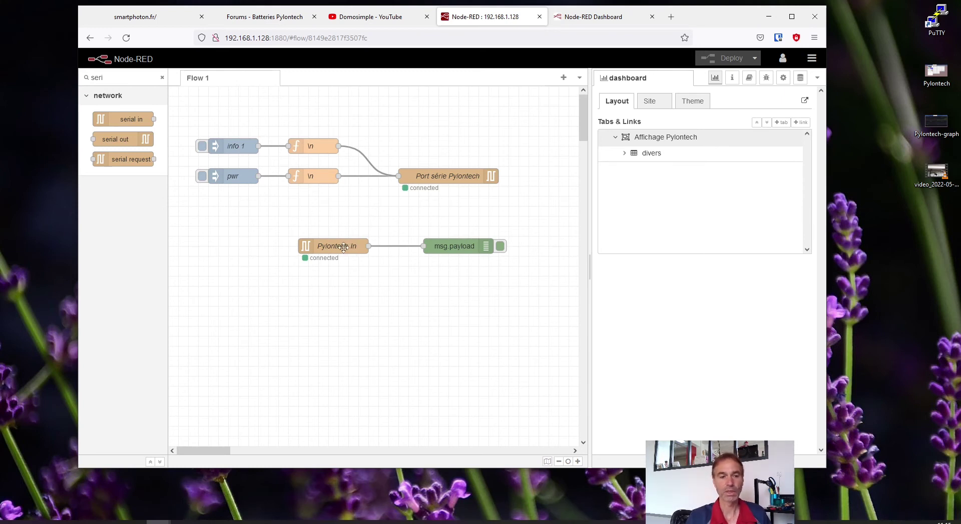
pyautogui.moveTo(343, 247); pyautogui.dragTo(243, 247)
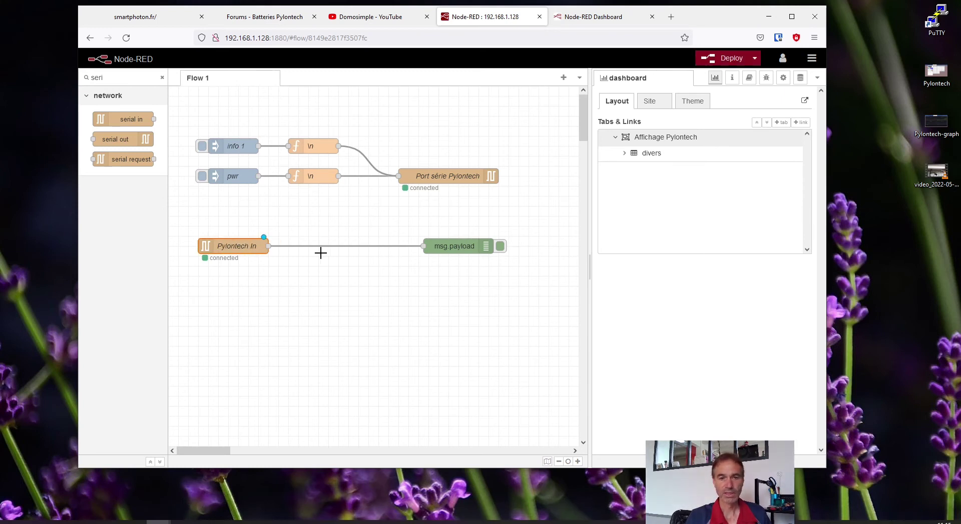
pyautogui.moveTo(466, 248); pyautogui.dragTo(315, 296)
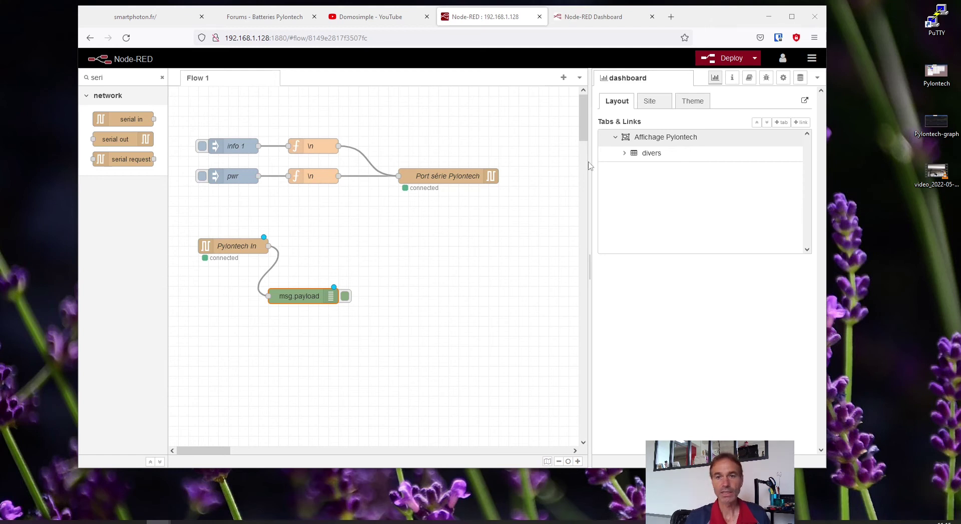
# Step: Import the copied join and template nodes into the current flow and line them up to the right of Pylontech In
pyautogui.click(811, 60)
pyautogui.moveTo(792, 83)
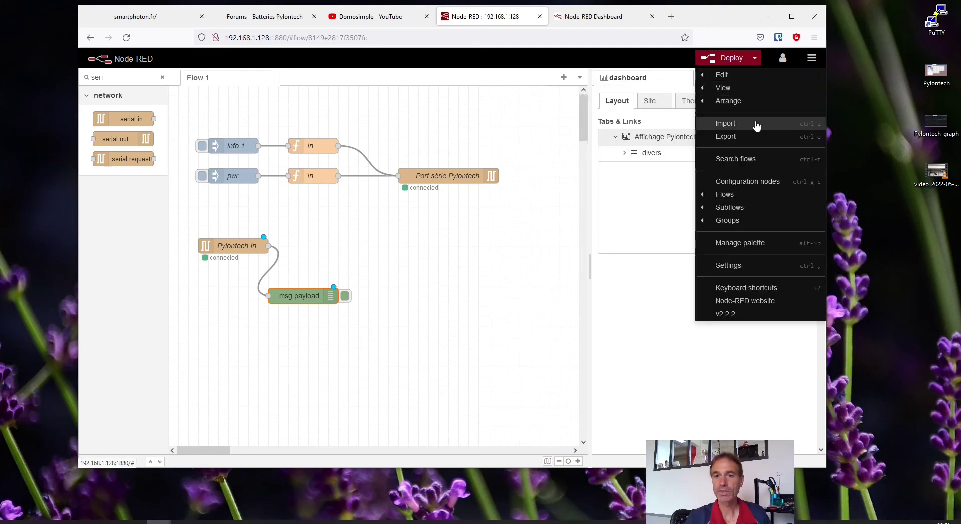
pyautogui.click(725, 124)
pyautogui.rightClick(488, 185)
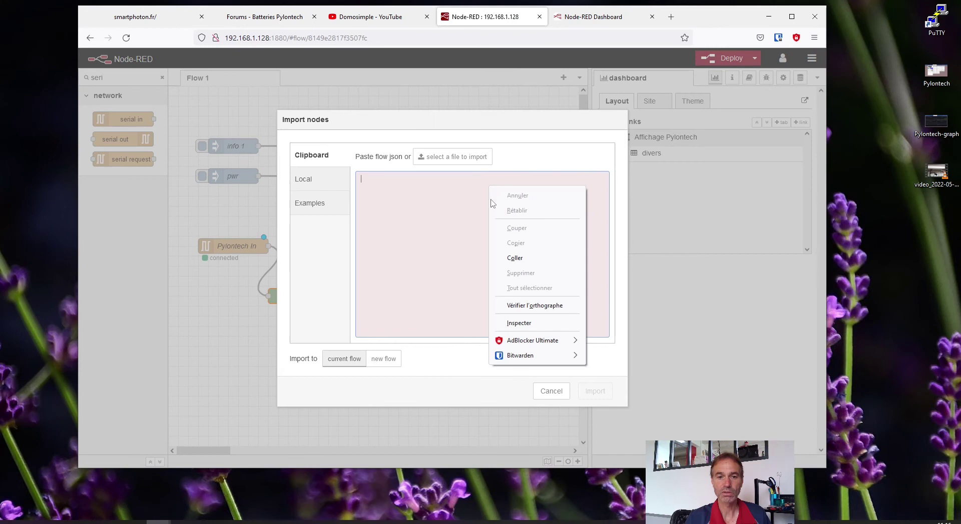
pyautogui.click(515, 258)
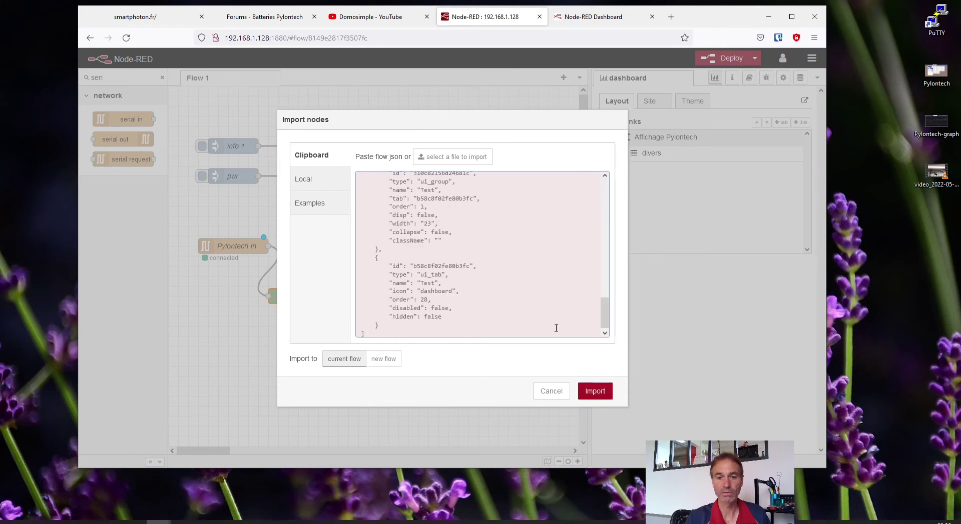
pyautogui.click(595, 391)
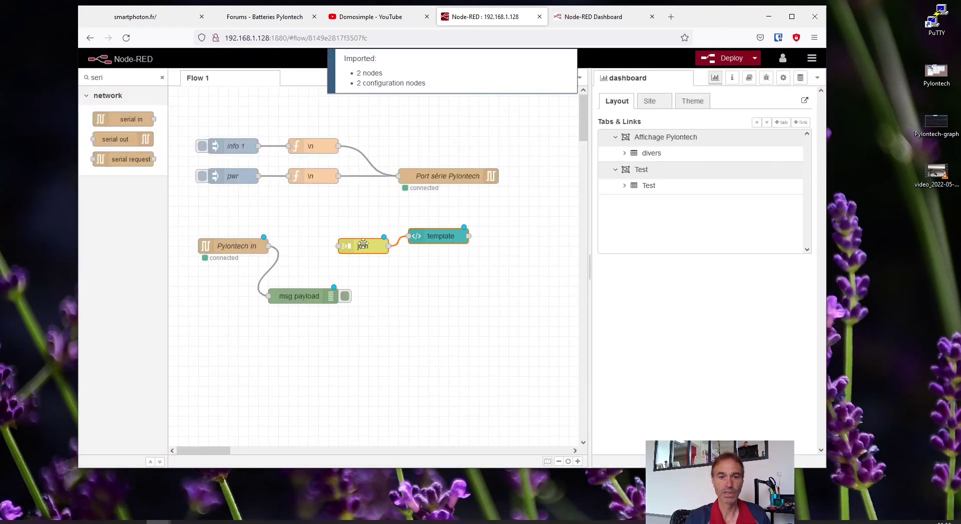
pyautogui.click(352, 244)
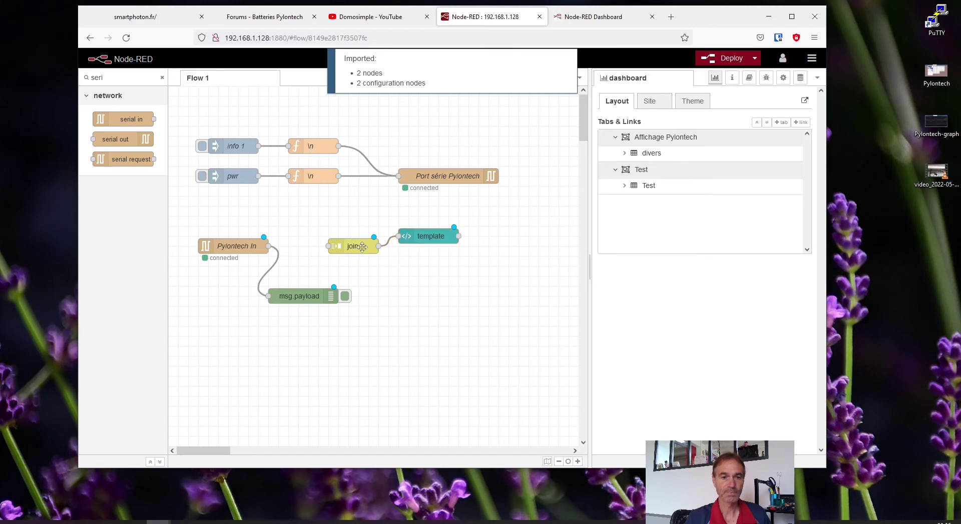
pyautogui.moveTo(420, 239); pyautogui.dragTo(425, 251)
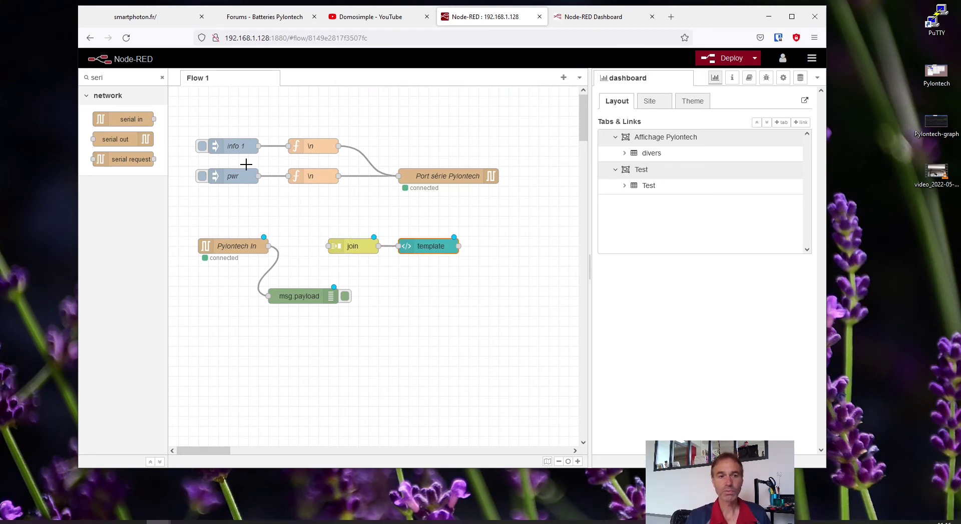
# Step: Send the info 1 command and examine the separate debug messages of the battery's reply
pyautogui.click(765, 80)
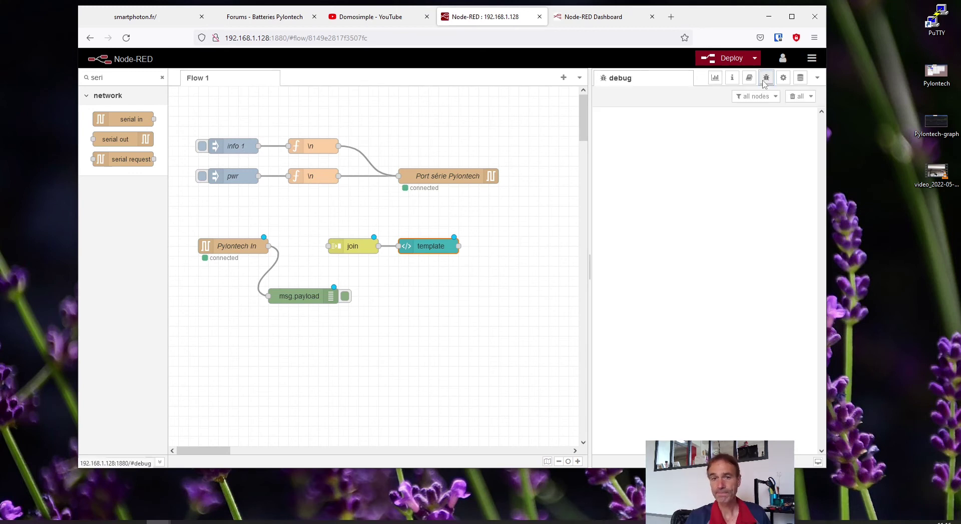
pyautogui.click(202, 147)
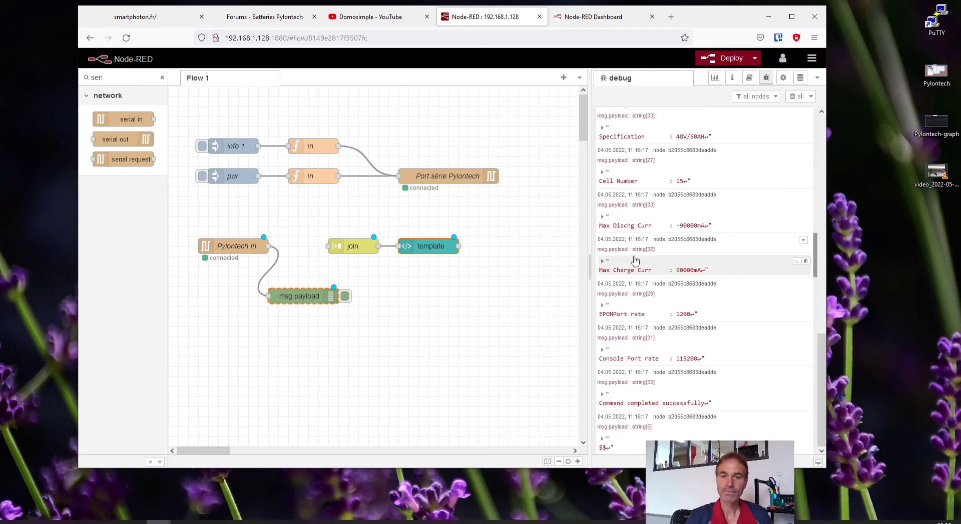
pyautogui.click(489, 271)
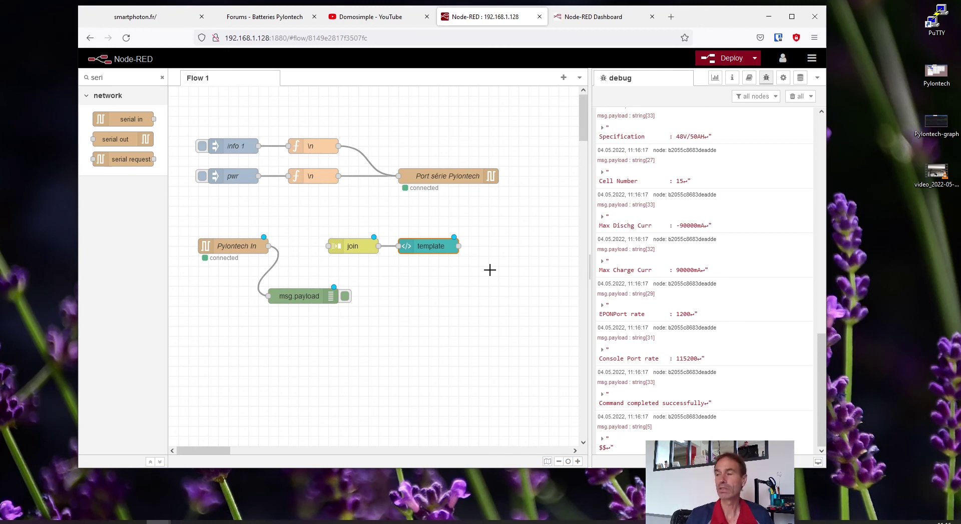
# Step: Review how the join node combines msg.payload into an array, and wire Pylontech In to the join node
pyautogui.click(341, 249)
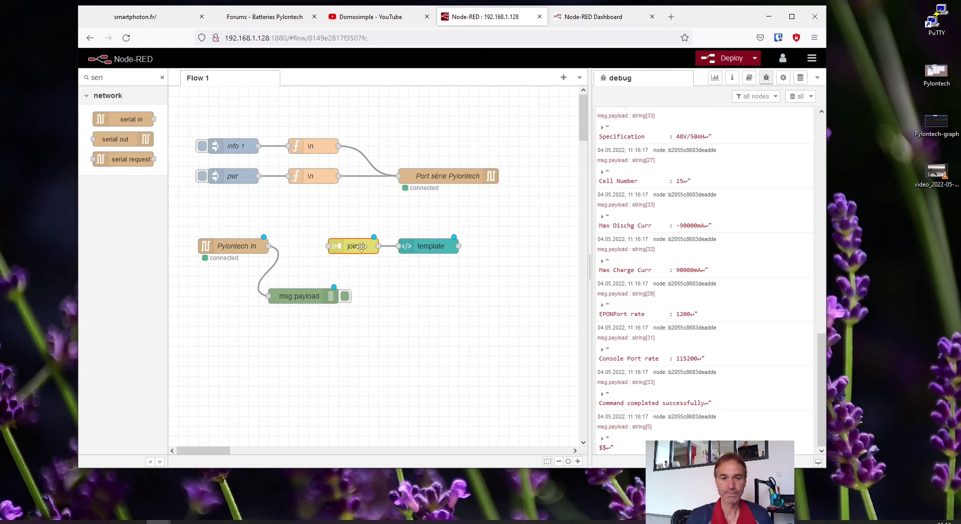
pyautogui.doubleClick(361, 246)
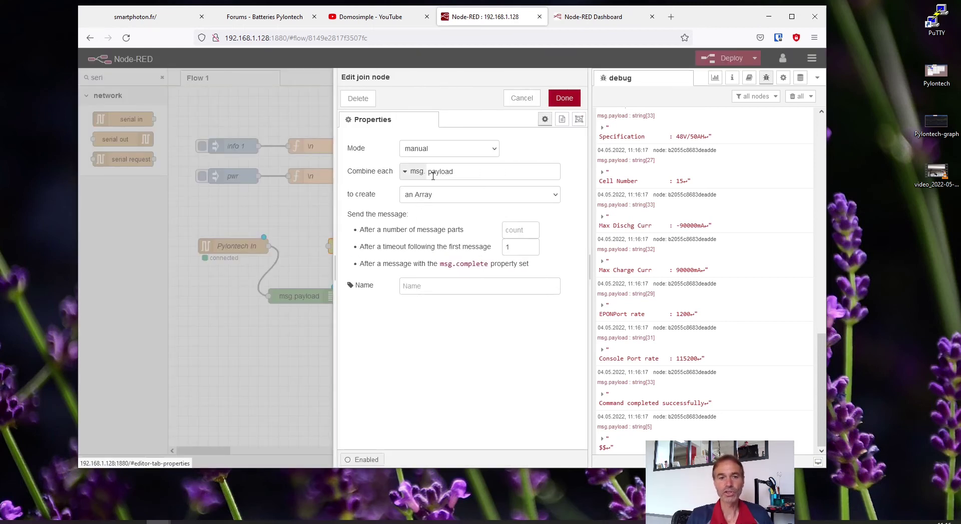
pyautogui.moveTo(429, 173); pyautogui.dragTo(458, 172)
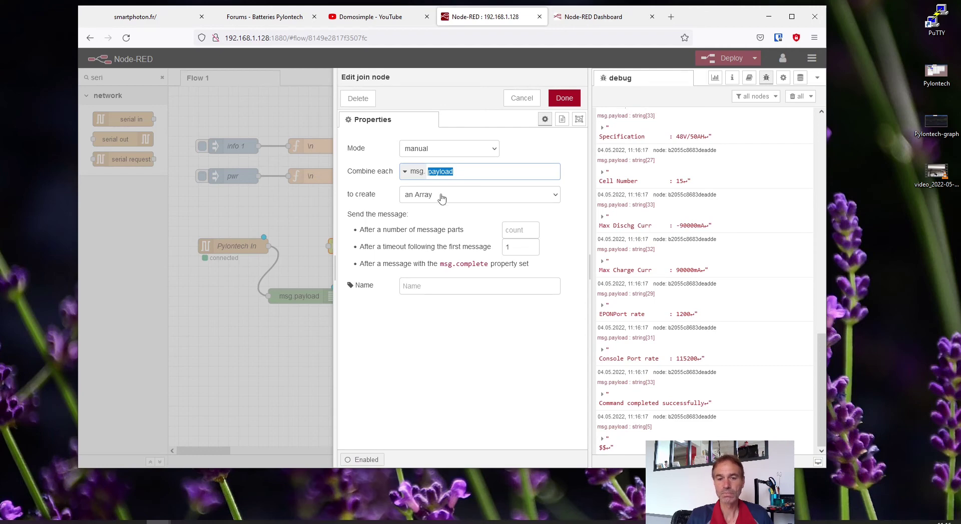
pyautogui.click(564, 98)
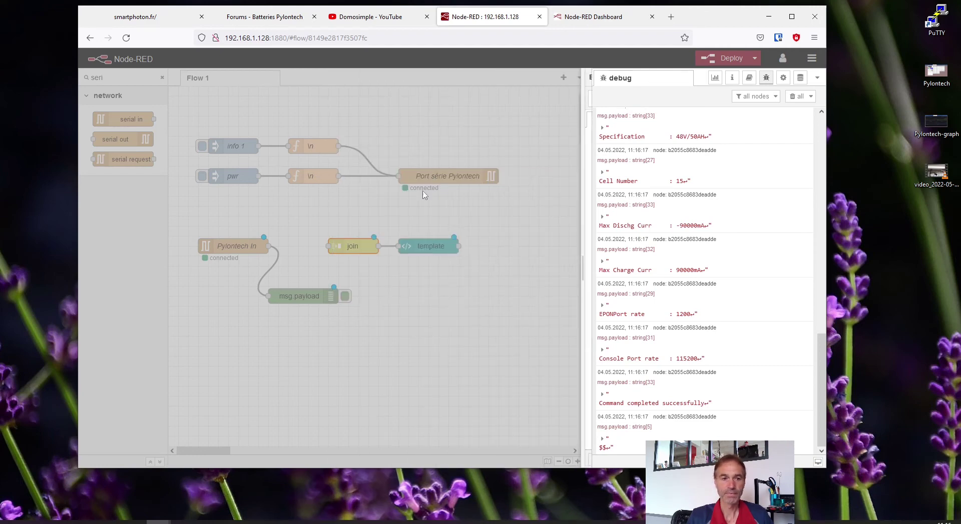
pyautogui.moveTo(327, 247); pyautogui.dragTo(269, 246)
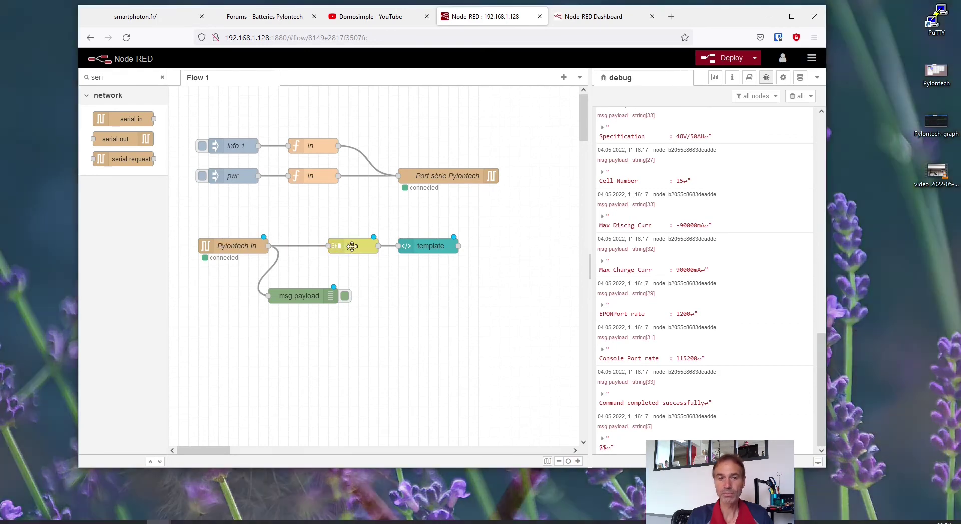
# Step: Assign the template node to the [Affichage Pylontech] divers dashboard group, keeping its existing template code
pyautogui.click(432, 245)
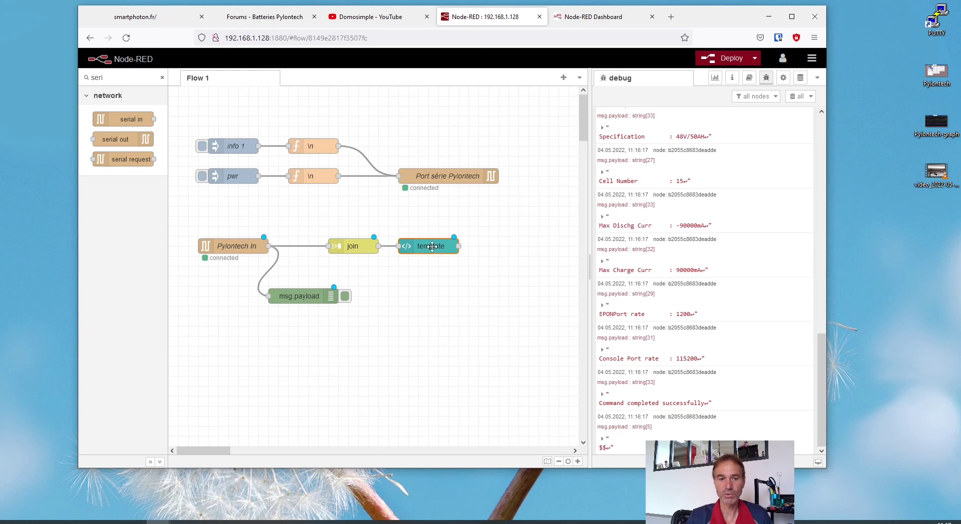
pyautogui.doubleClick(432, 246)
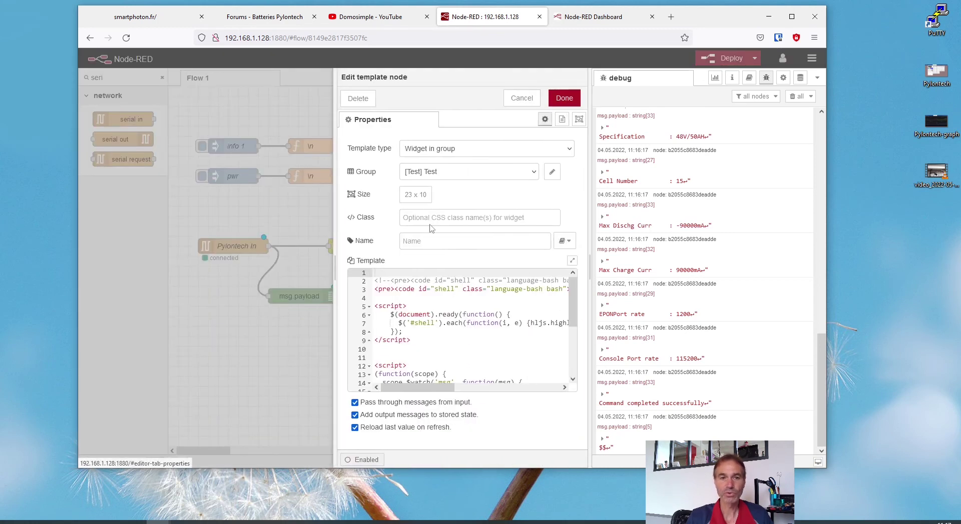
pyautogui.click(432, 176)
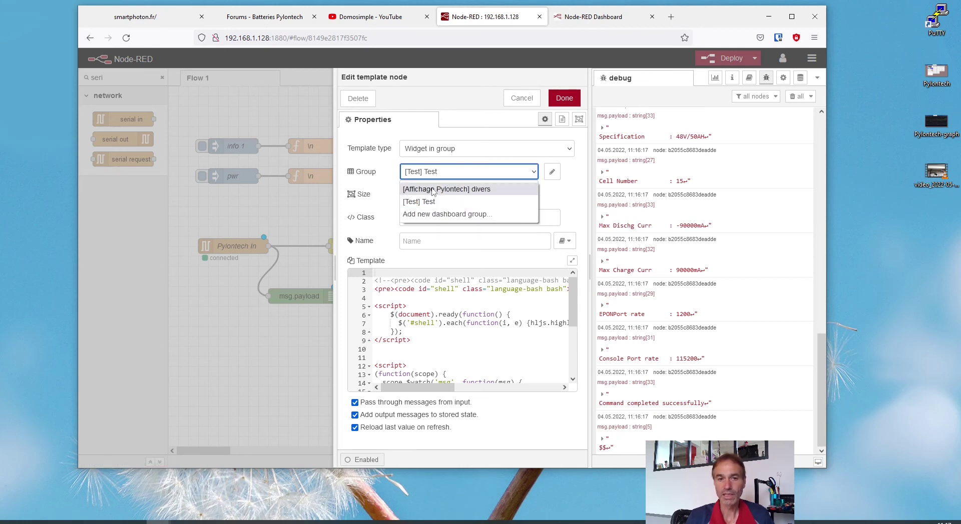
pyautogui.click(433, 190)
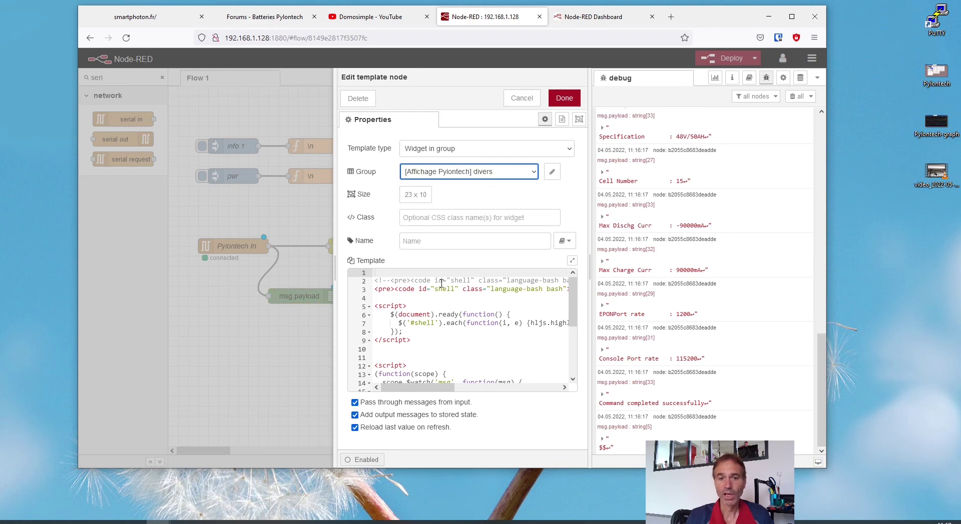
pyautogui.scroll(-3, 432, 296)
pyautogui.scroll(3, 432, 296)
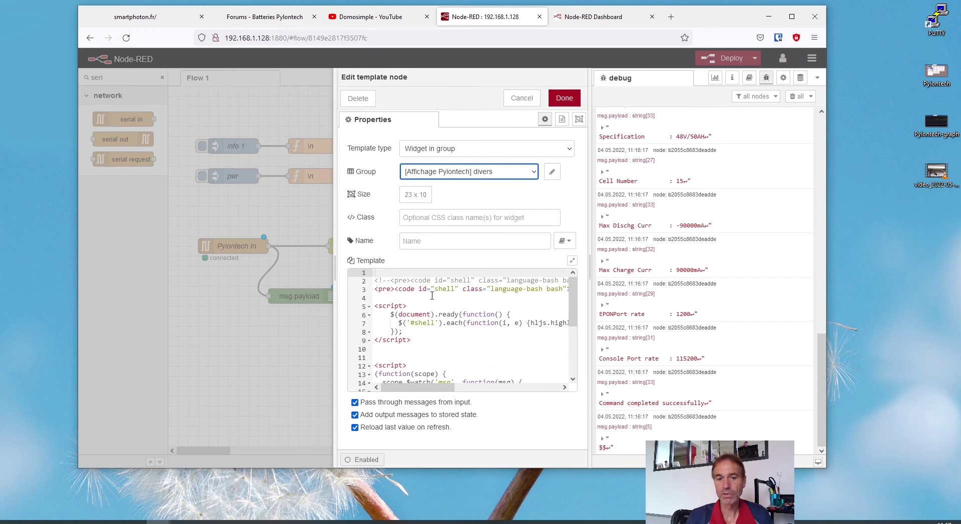
pyautogui.scroll(-3, 432, 296)
pyautogui.scroll(3, 432, 295)
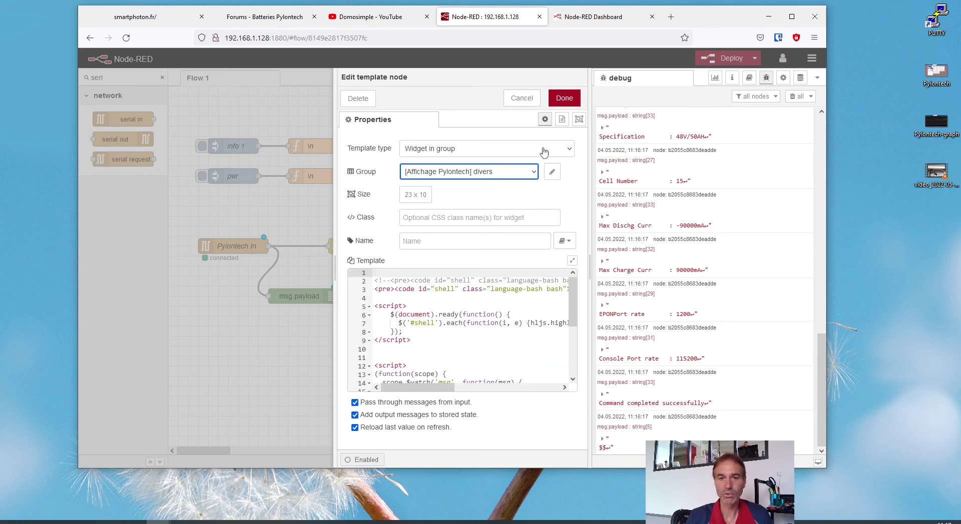
pyautogui.click(557, 103)
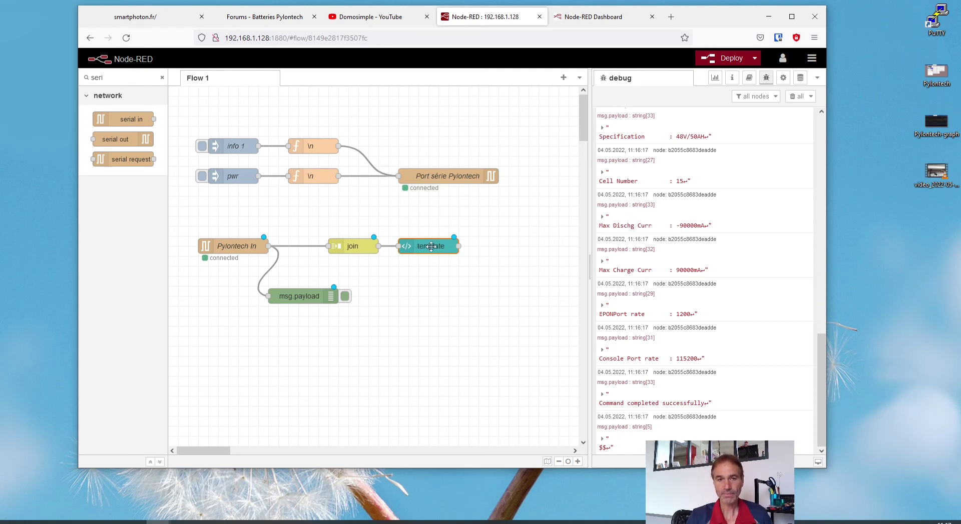
# Step: Deploy the flow, delete the unused [Test] Test dashboard group from the configuration nodes, and redeploy
pyautogui.click(708, 56)
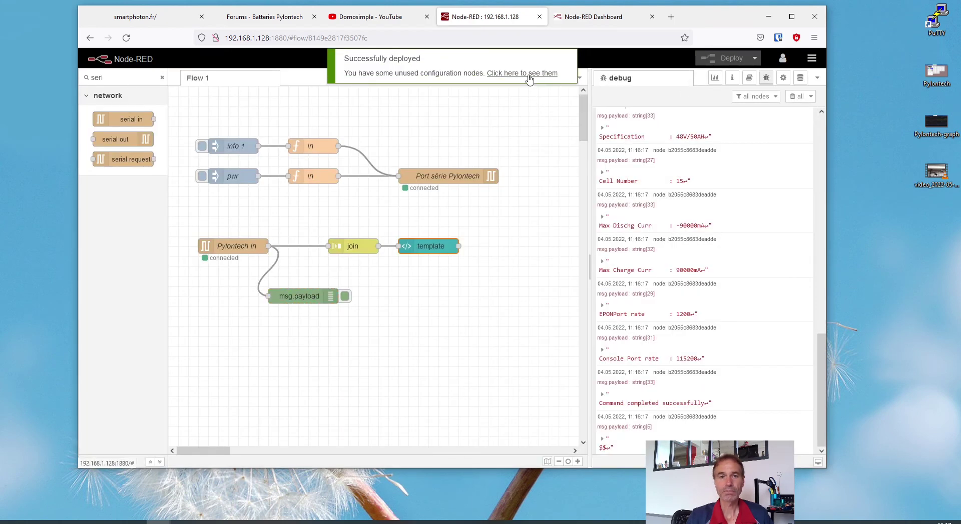
pyautogui.click(529, 73)
pyautogui.click(708, 155)
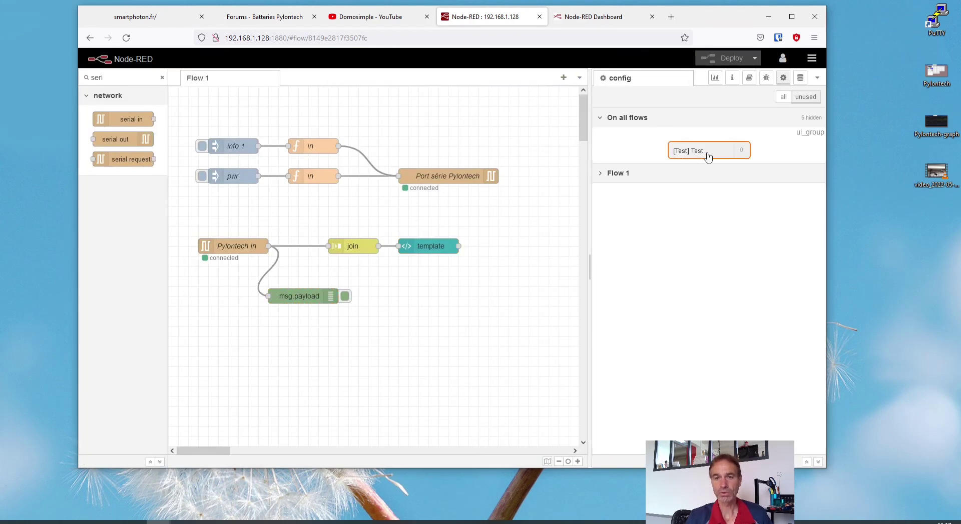
pyautogui.press('Delete')
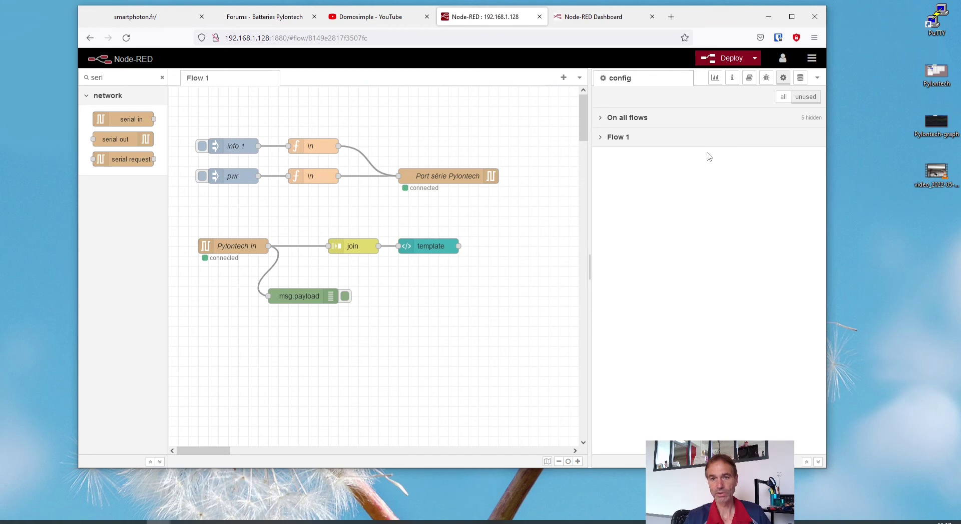
pyautogui.click(711, 58)
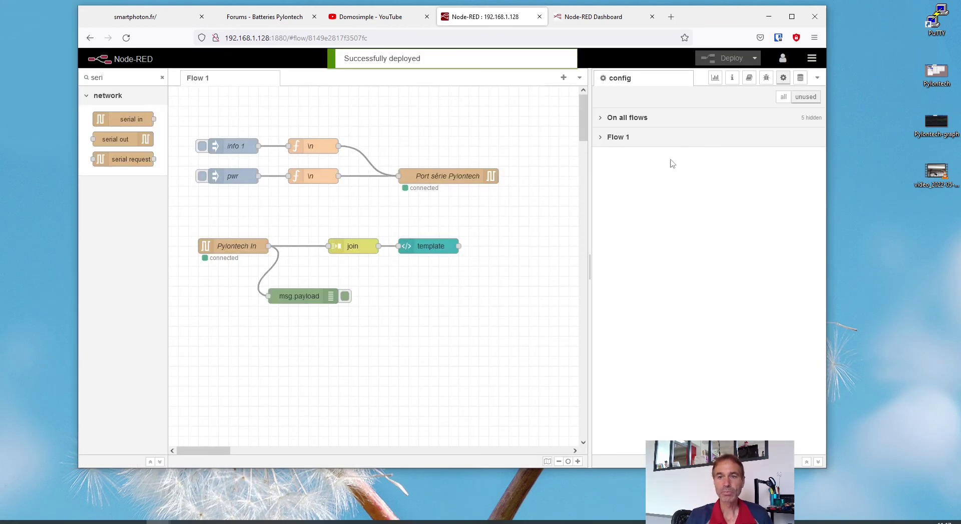
# Step: Clear the debug messages, send the info 1 command, and examine the joined reply on the dashboard
pyautogui.click(762, 84)
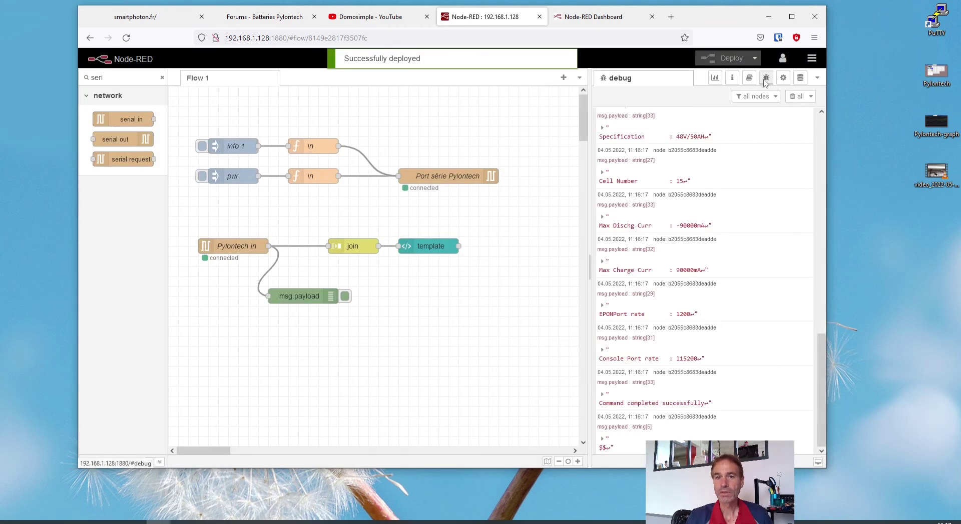
pyautogui.click(796, 96)
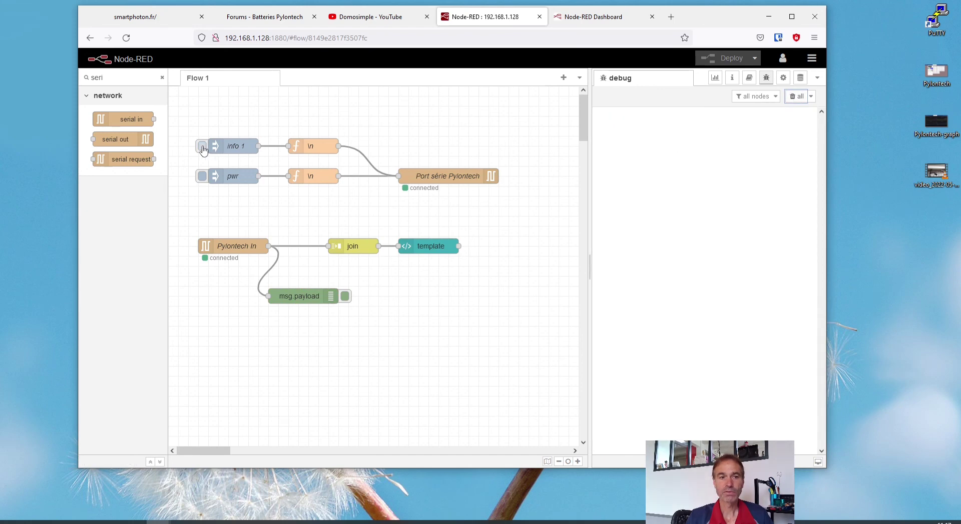
pyautogui.click(202, 147)
pyautogui.click(326, 297)
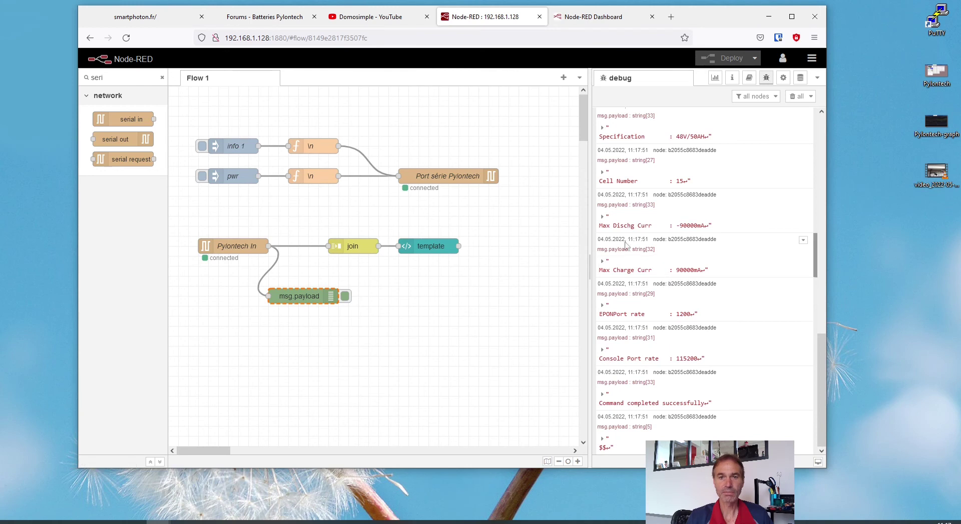
pyautogui.click(605, 20)
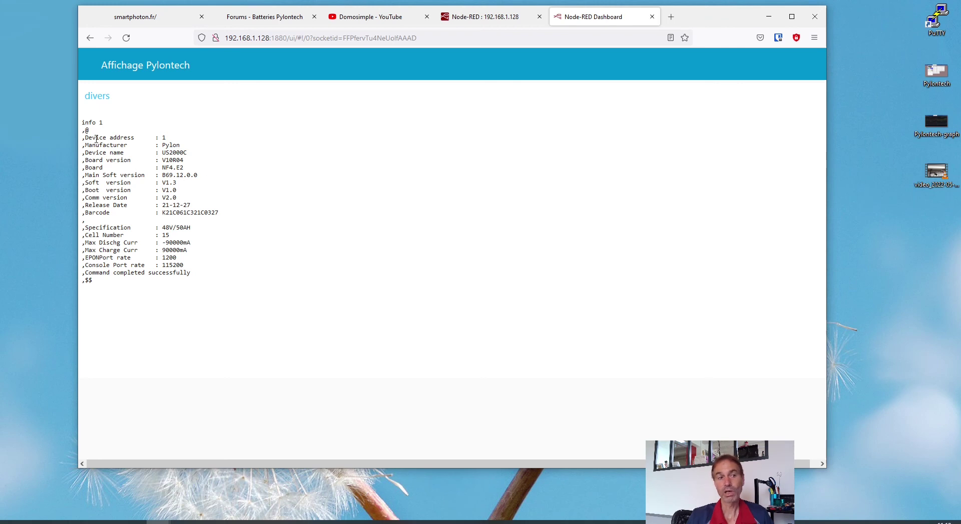
pyautogui.moveTo(82, 122); pyautogui.dragTo(103, 286)
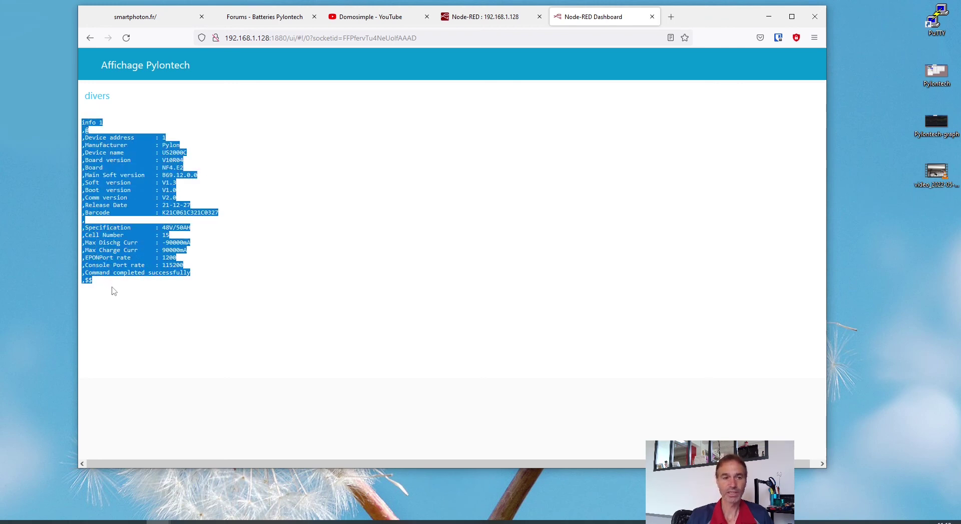
pyautogui.click(200, 286)
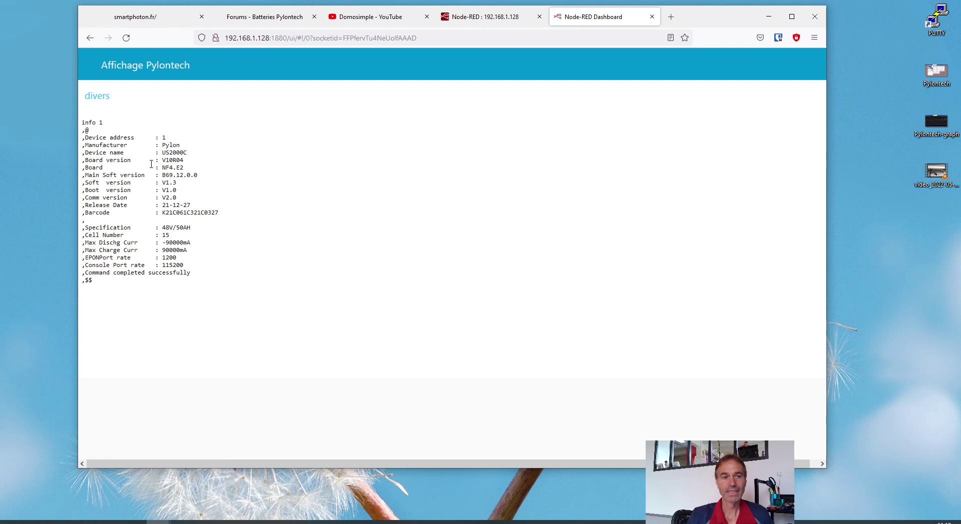
# Step: Send the pwr command, examine its joined reply on the dashboard, and briefly view the Pylontech file from the desktop
pyautogui.click(489, 20)
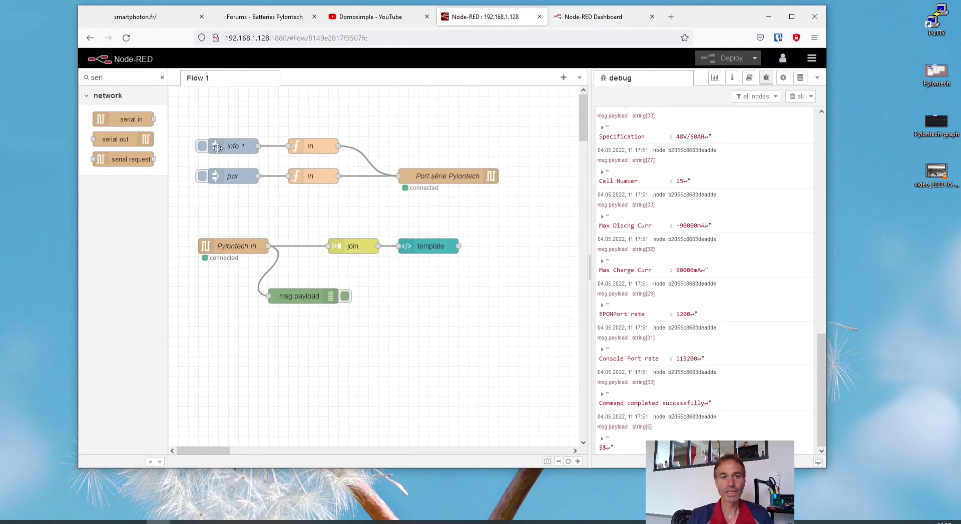
pyautogui.click(203, 177)
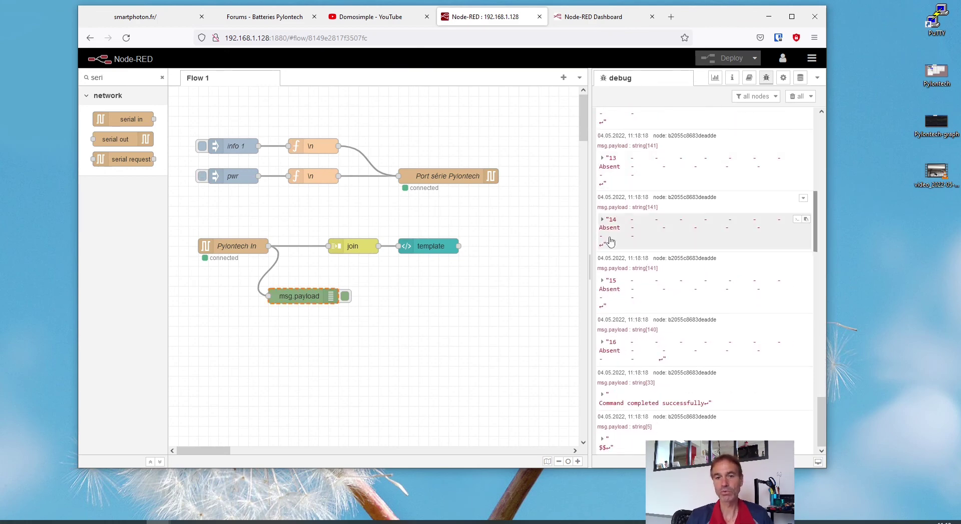
pyautogui.click(586, 21)
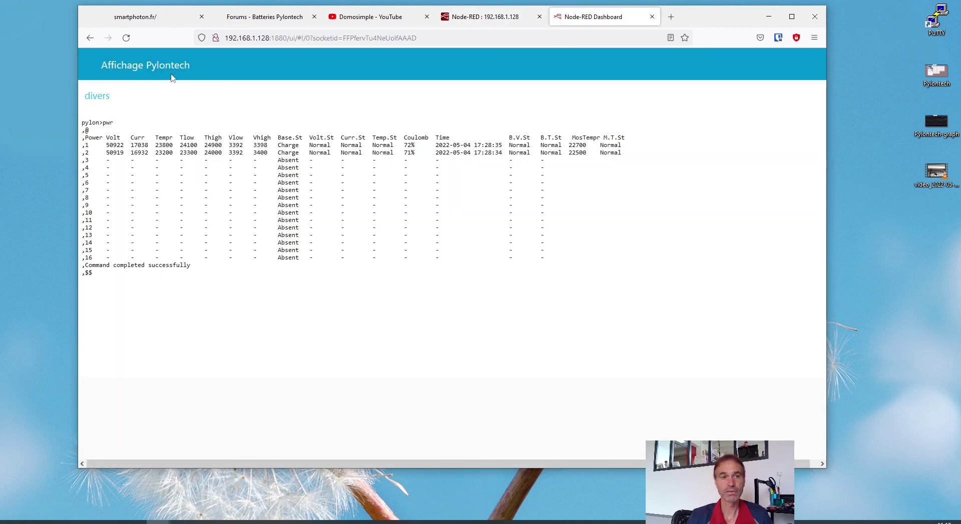
pyautogui.moveTo(84, 123); pyautogui.dragTo(156, 274)
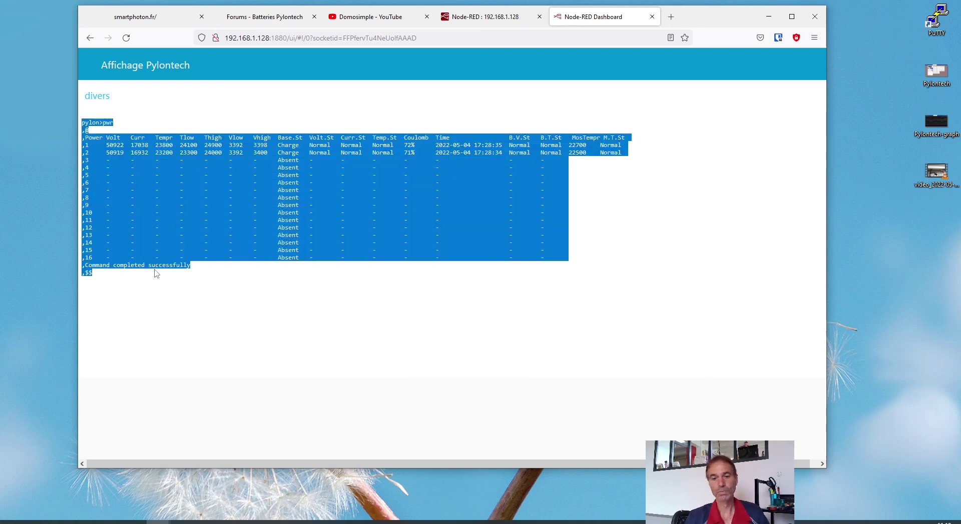
pyautogui.click(200, 284)
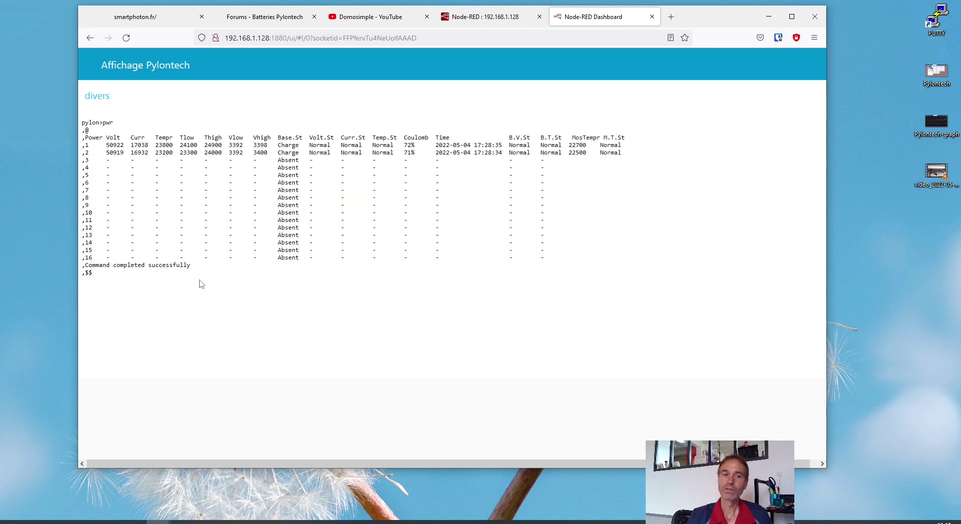
pyautogui.moveTo(83, 123); pyautogui.dragTo(124, 279)
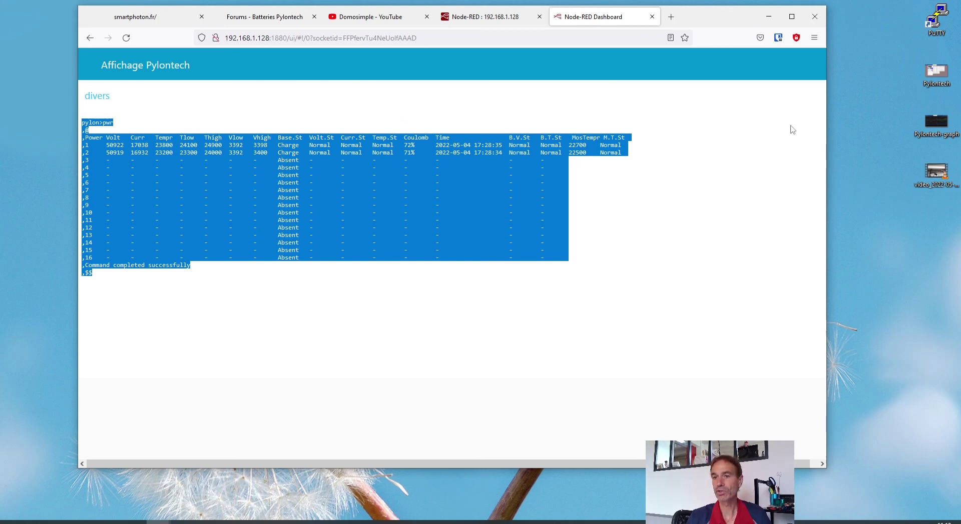
pyautogui.doubleClick(936, 79)
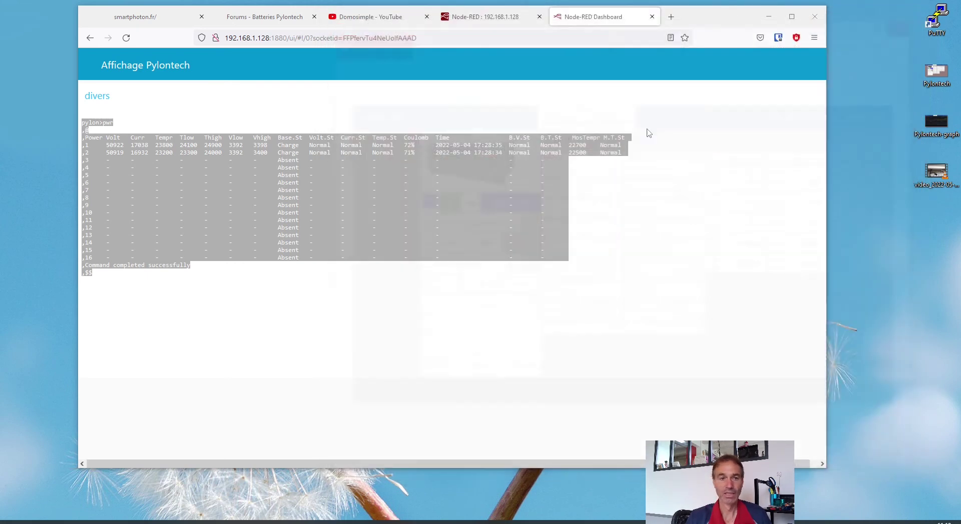
pyautogui.click(911, 18)
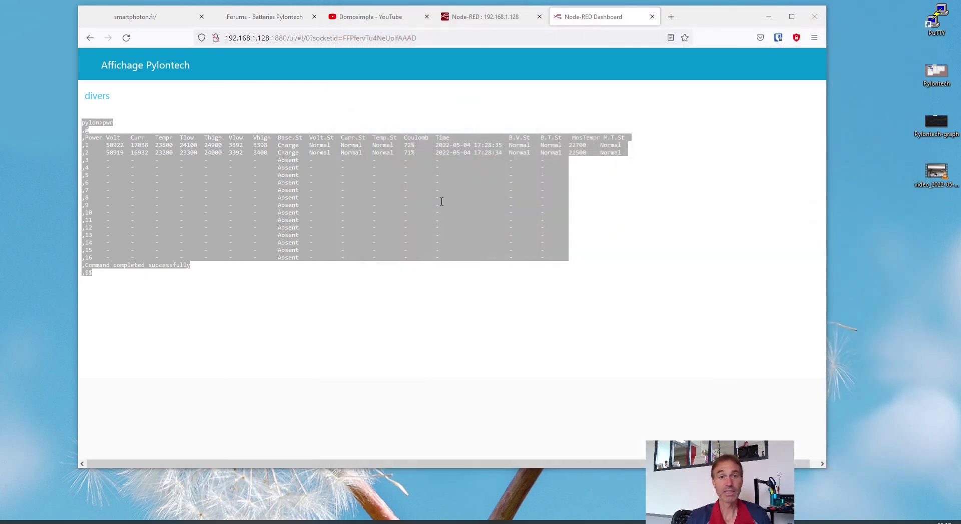
# Step: Detach the flow editor into its own browser window, narrow it, and hide the debug sidebar
pyautogui.click(496, 16)
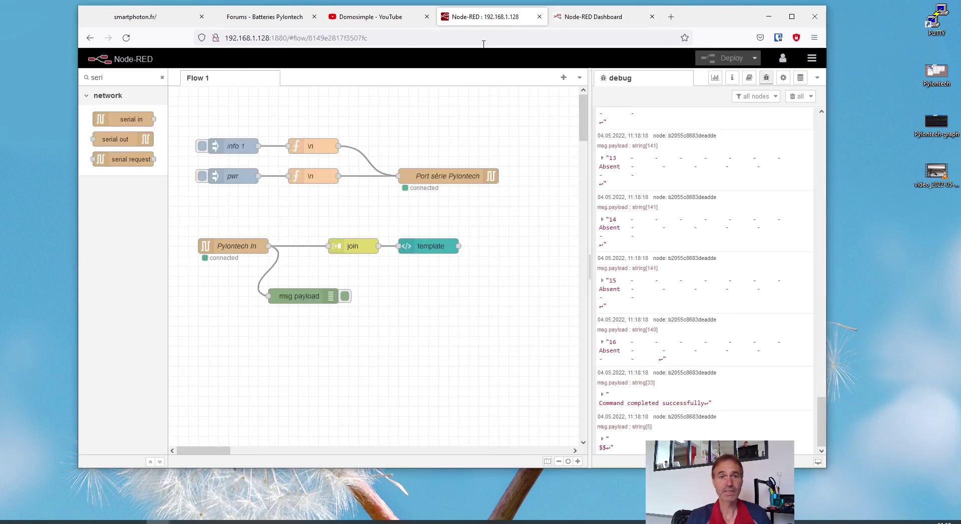
pyautogui.moveTo(493, 23); pyautogui.dragTo(512, 38)
pyautogui.moveTo(760, 201); pyautogui.dragTo(495, 200)
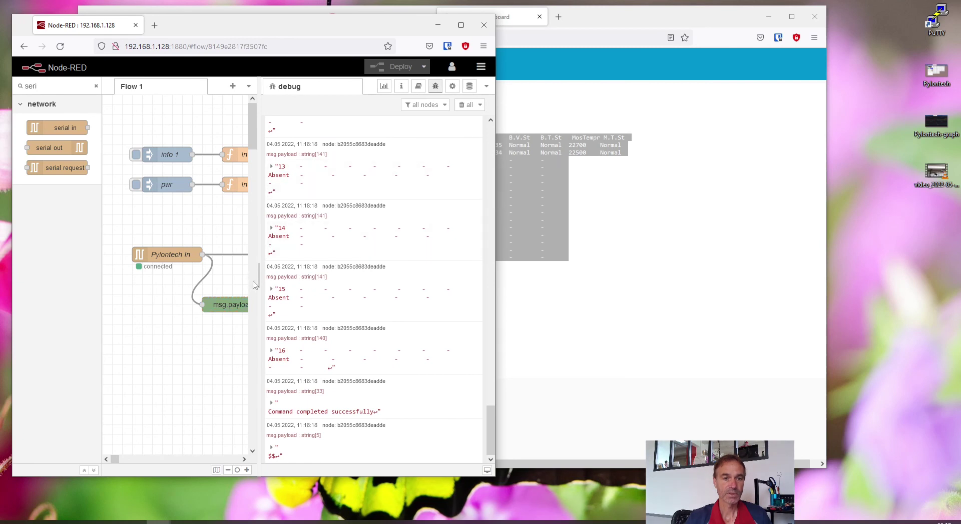
pyautogui.hotkey('ctrl', 'space')
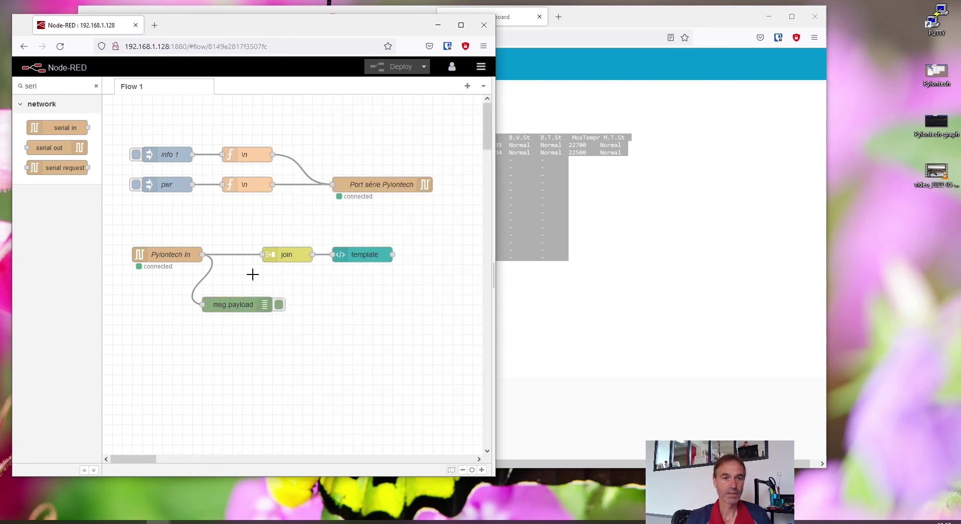
# Step: Resize and move the dashboard and flow editor windows so they sit side by side, with the editor on the left
pyautogui.click(638, 22)
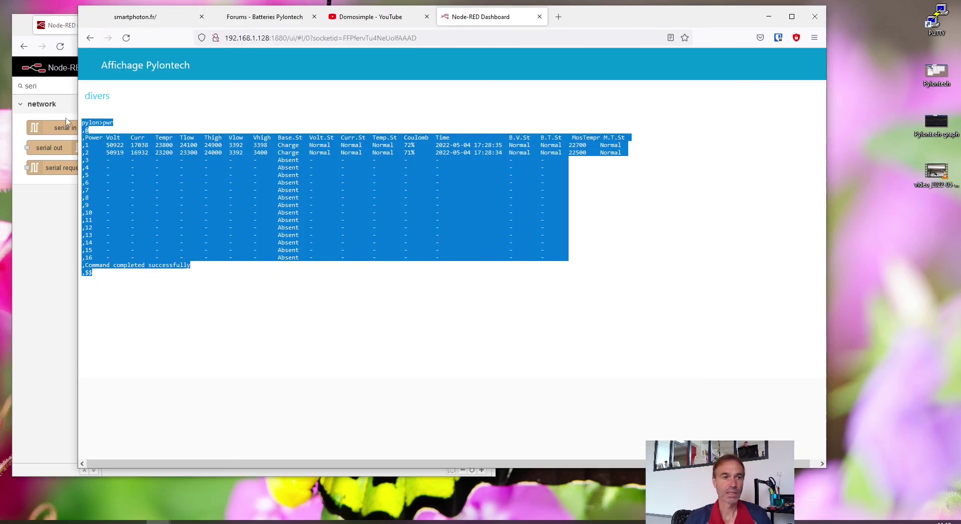
pyautogui.moveTo(77, 99); pyautogui.dragTo(450, 98)
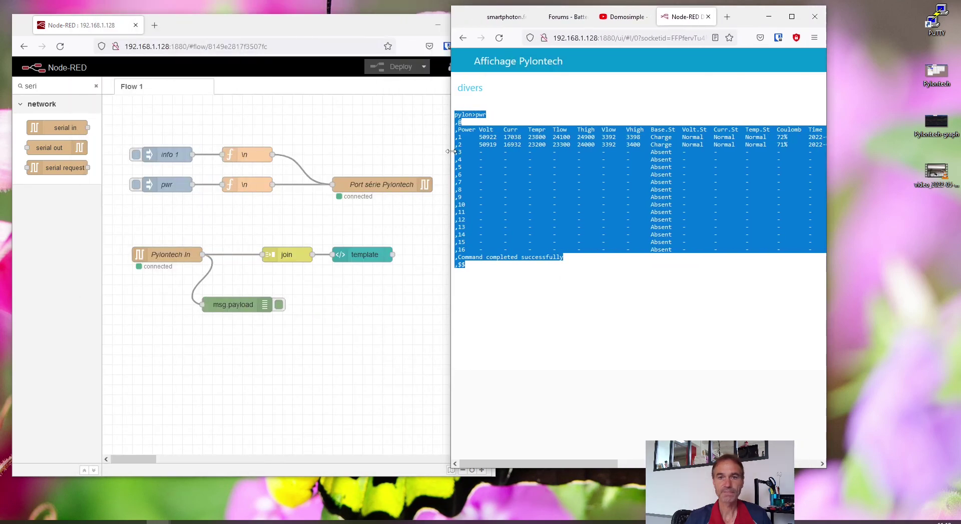
pyautogui.moveTo(749, 16); pyautogui.dragTo(875, 29)
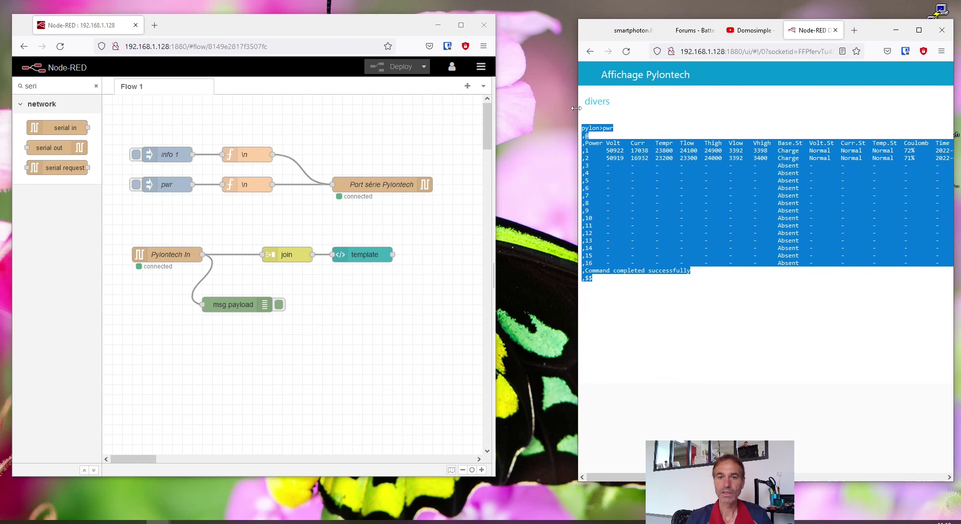
pyautogui.moveTo(578, 106); pyautogui.dragTo(458, 95)
pyautogui.moveTo(368, 29); pyautogui.dragTo(358, 36)
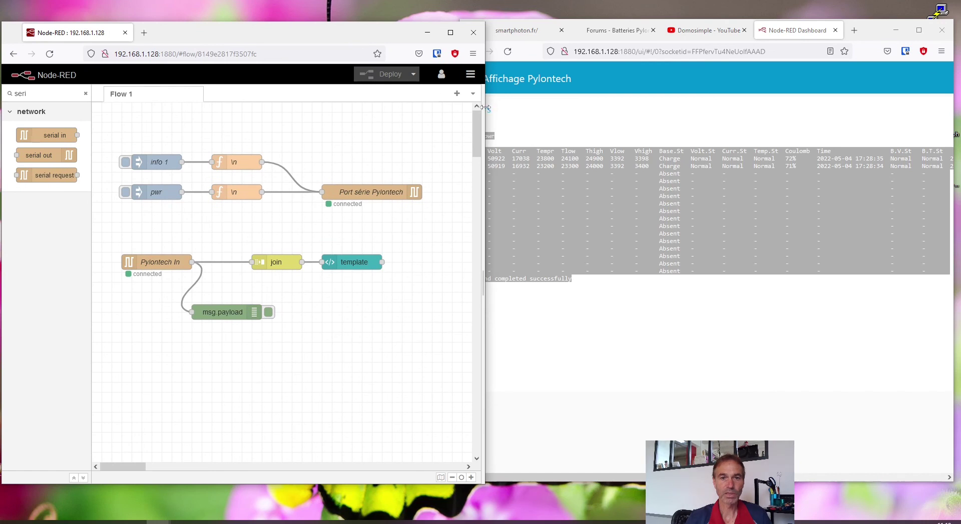
pyautogui.moveTo(485, 107); pyautogui.dragTo(452, 107)
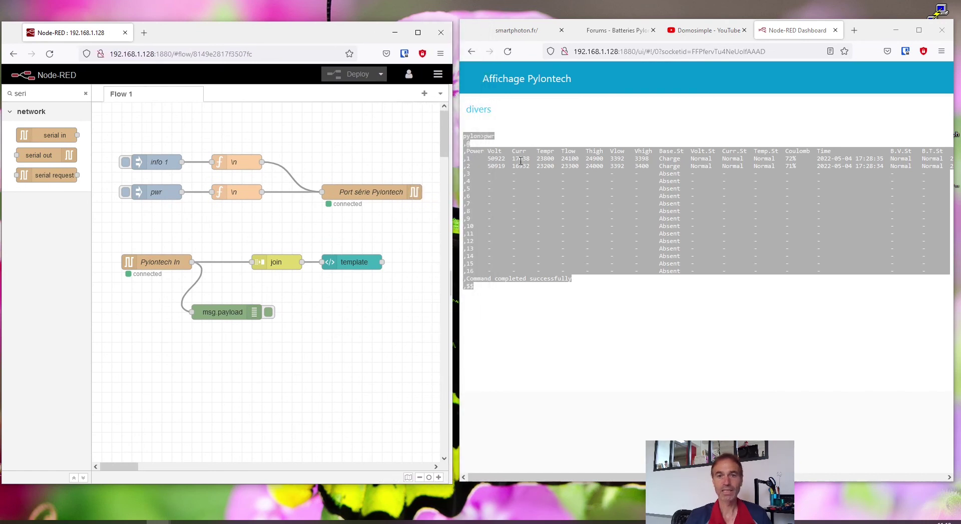
# Step: Send the info 1 command again from the flow and watch the template node's output in the dashboard window alongside
pyautogui.click(125, 163)
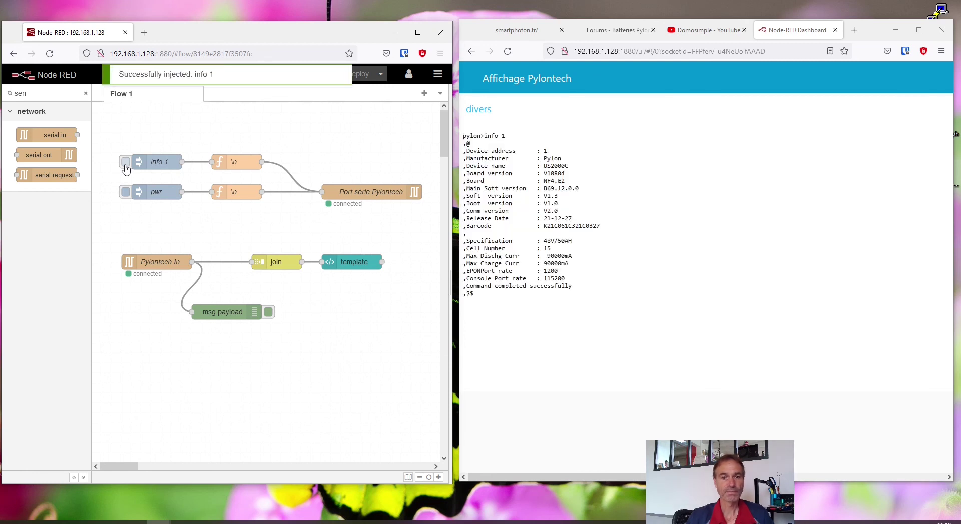
pyautogui.click(370, 263)
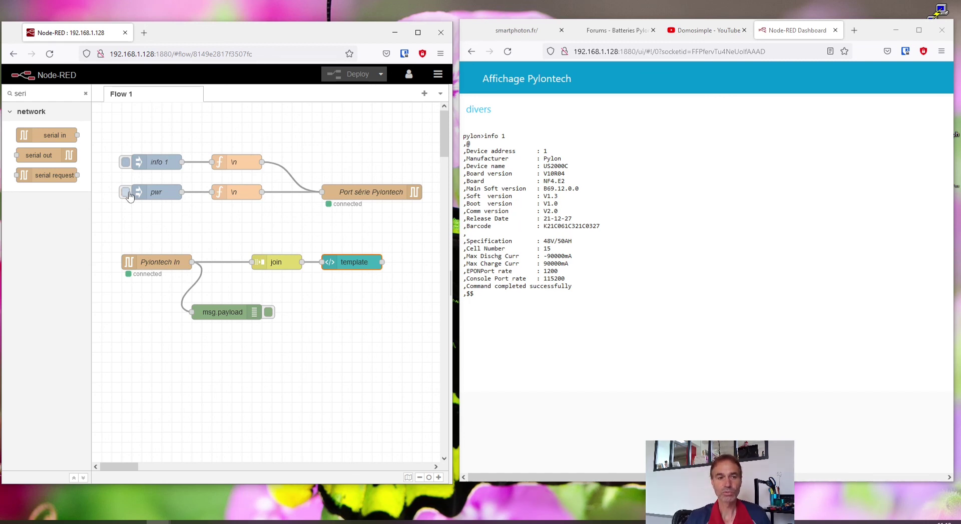
# Step: Send the pwr command to the batteries from the flow and check its reply on the dashboard
pyautogui.click(127, 193)
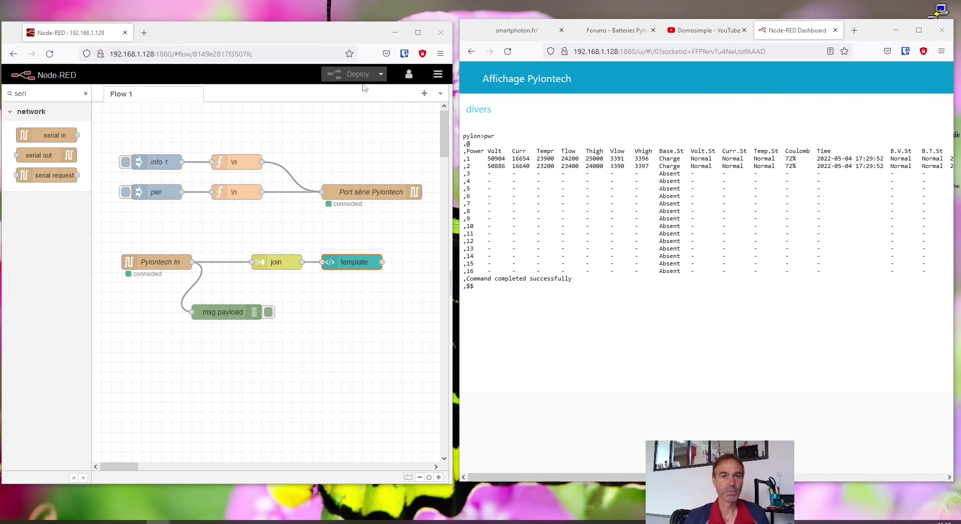
# Step: Maximize the flow editor, import a copy of the clipboard's JSON nodes into the current flow, and place the clear and function nodes
pyautogui.click(418, 33)
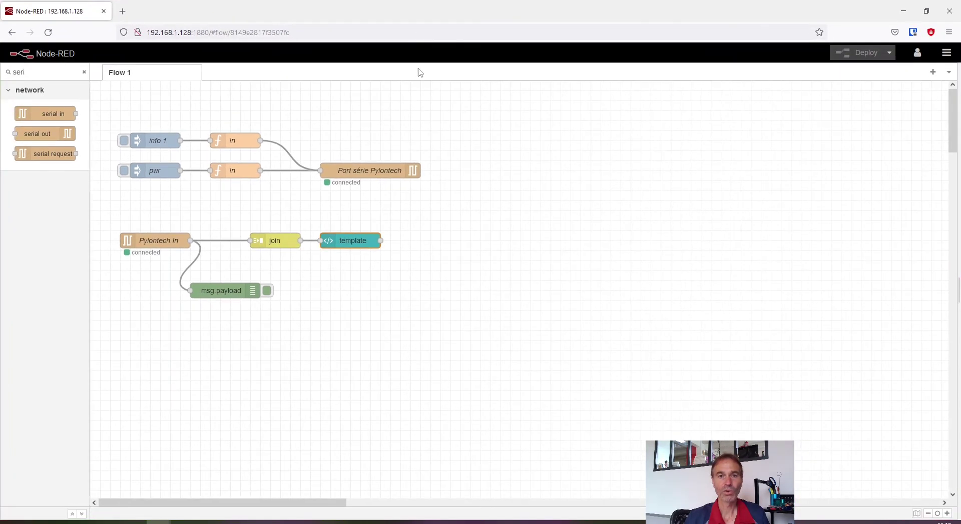
pyautogui.click(947, 53)
pyautogui.click(857, 119)
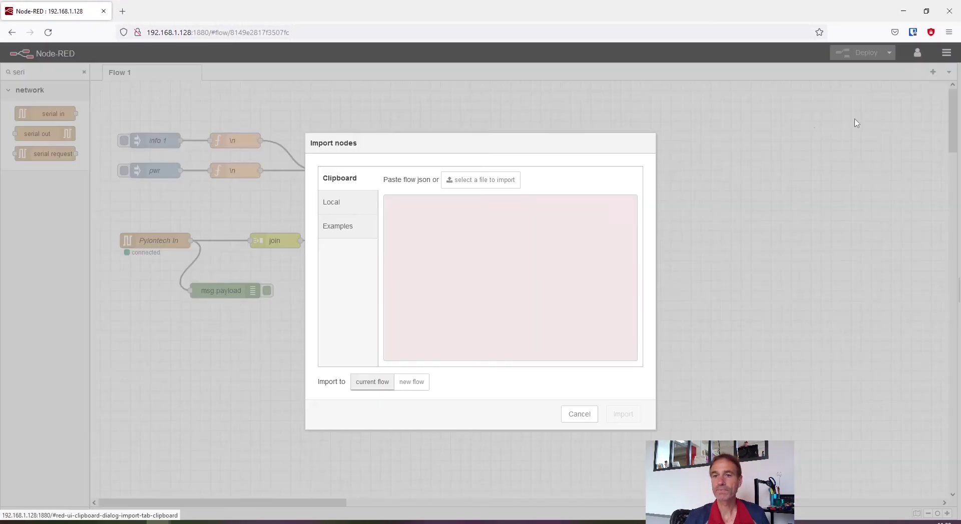
pyautogui.rightClick(506, 210)
pyautogui.click(533, 282)
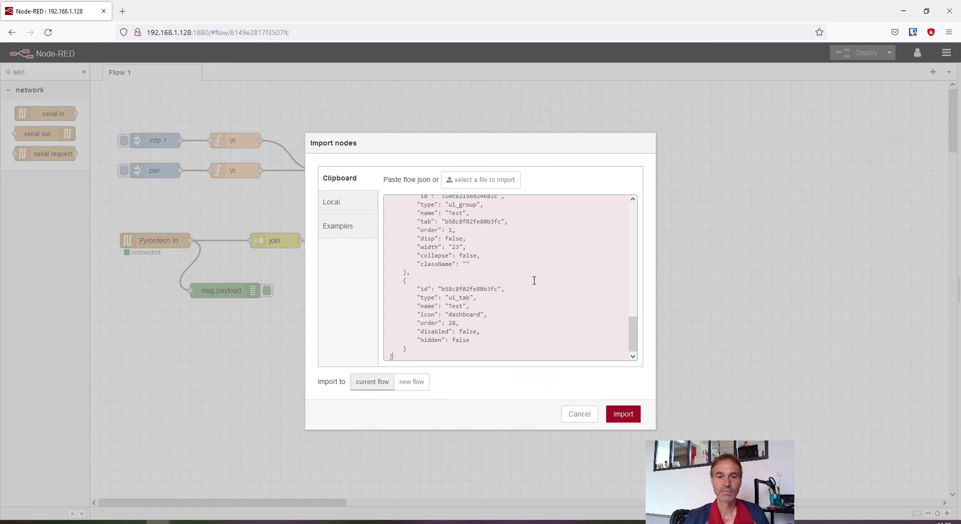
pyautogui.click(614, 408)
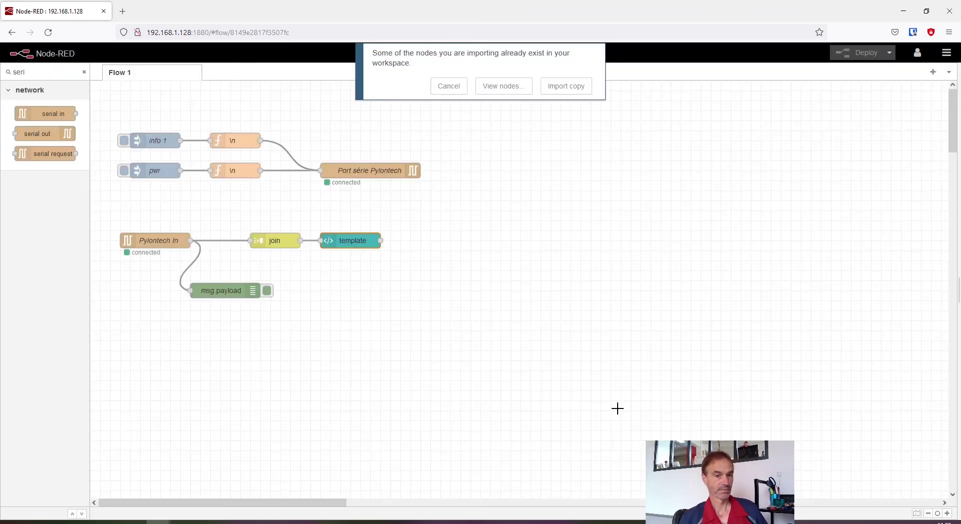
pyautogui.click(563, 89)
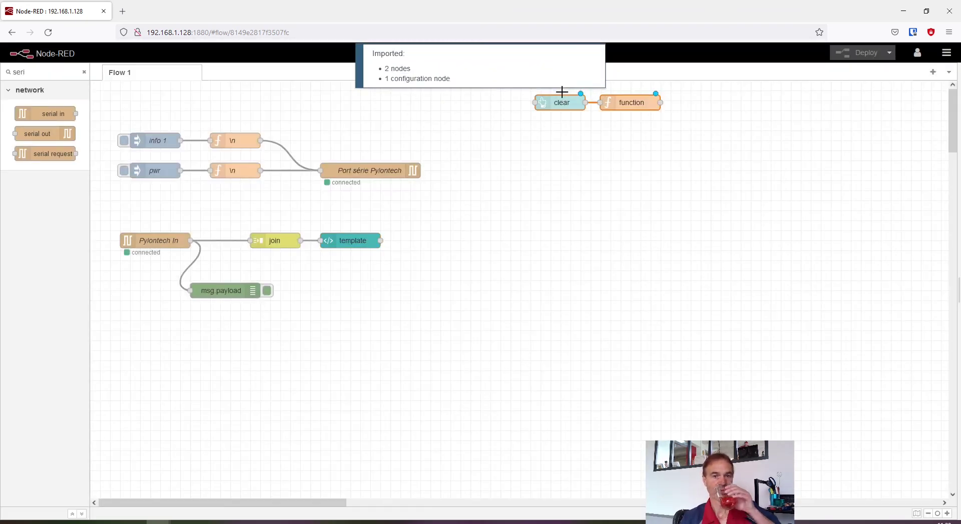
pyautogui.click(546, 111)
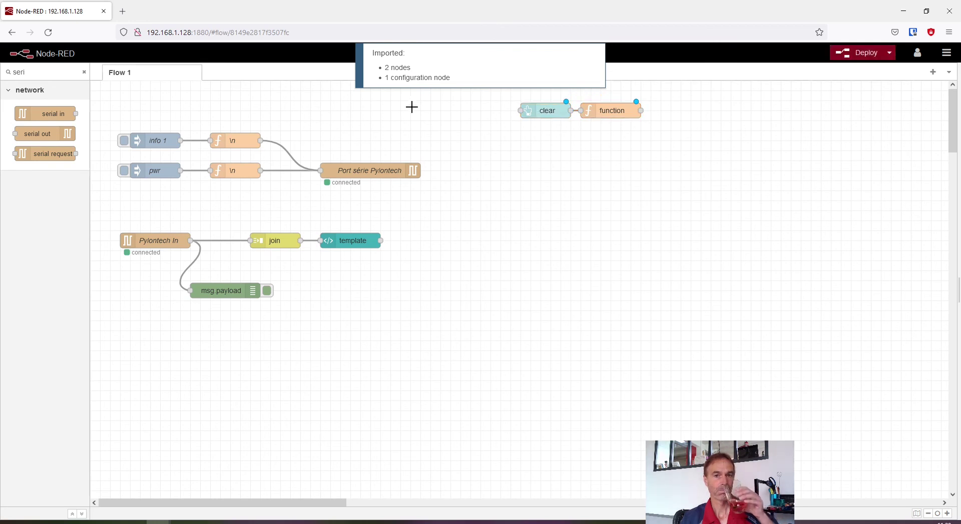
# Step: Arrange the clear and function nodes between the pwr and Pylontech In rows, and wire the function output to the template node
pyautogui.moveTo(537, 108); pyautogui.dragTo(208, 99)
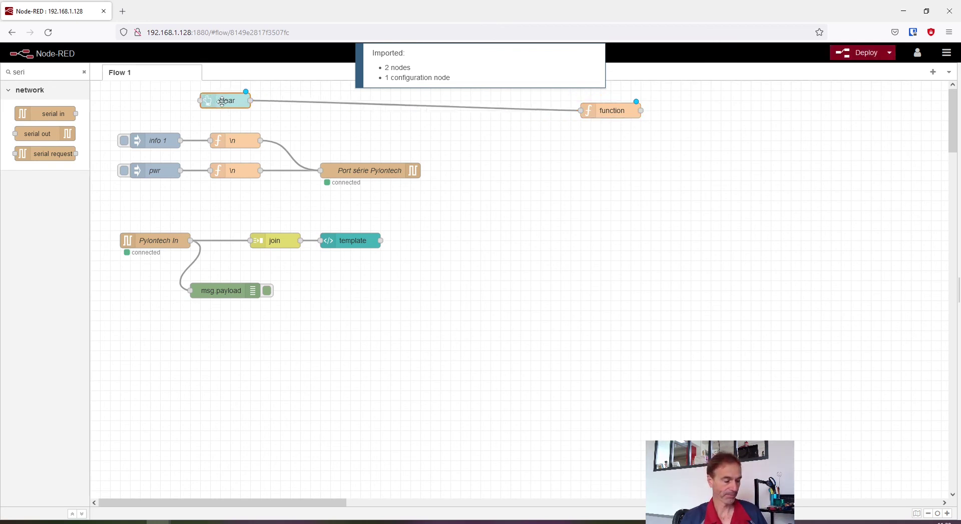
pyautogui.moveTo(585, 114); pyautogui.dragTo(315, 104)
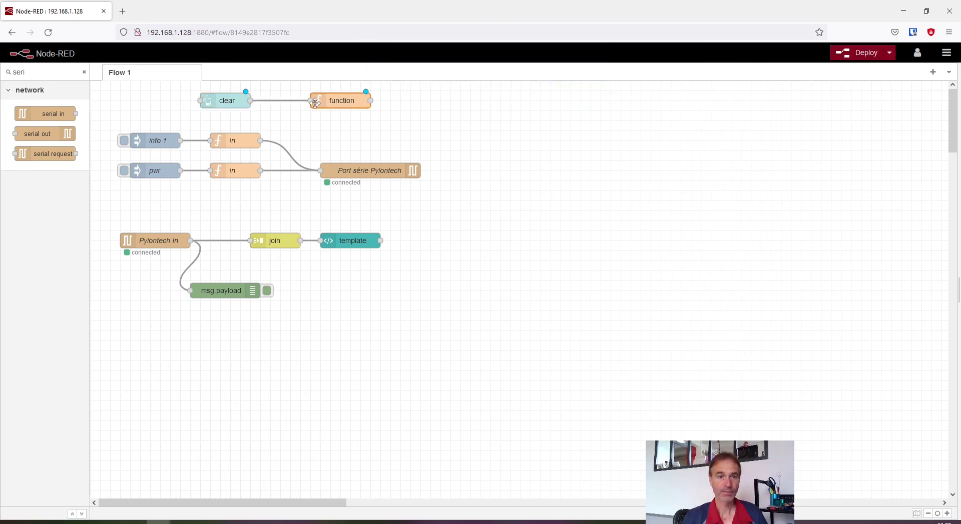
pyautogui.moveTo(188, 88); pyautogui.dragTo(321, 241)
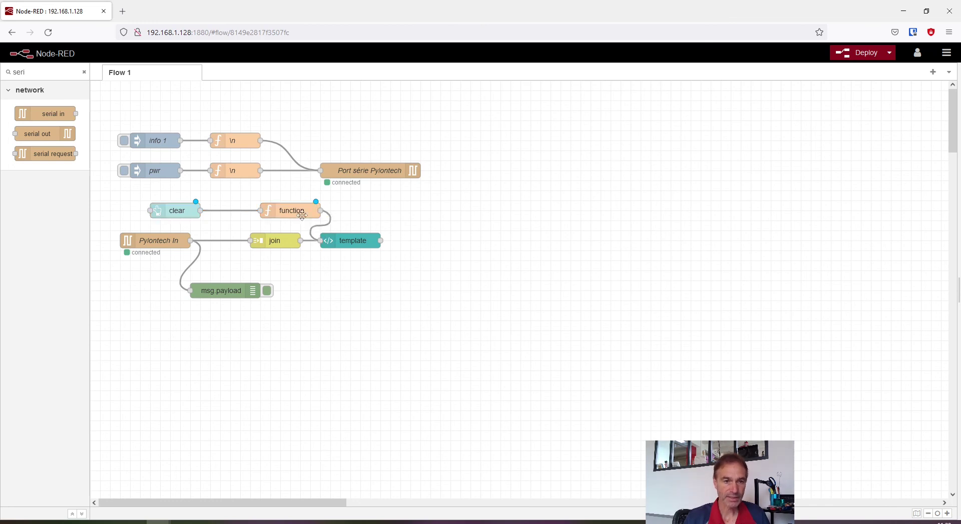
pyautogui.moveTo(292, 211); pyautogui.dragTo(243, 210)
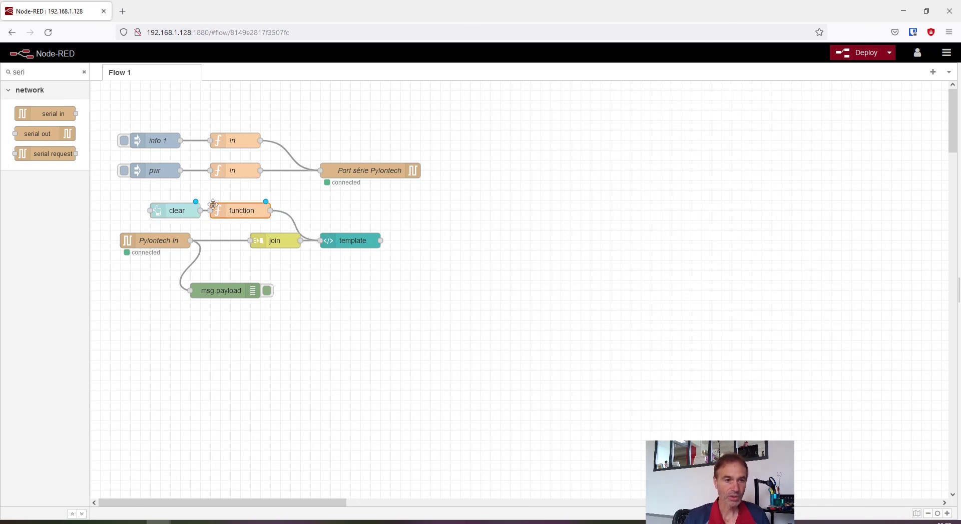
# Step: Assign the clear button to the [Affichage Pylontech] divers group, deploy the flow, and restore the editor beside the dashboard
pyautogui.doubleClick(179, 211)
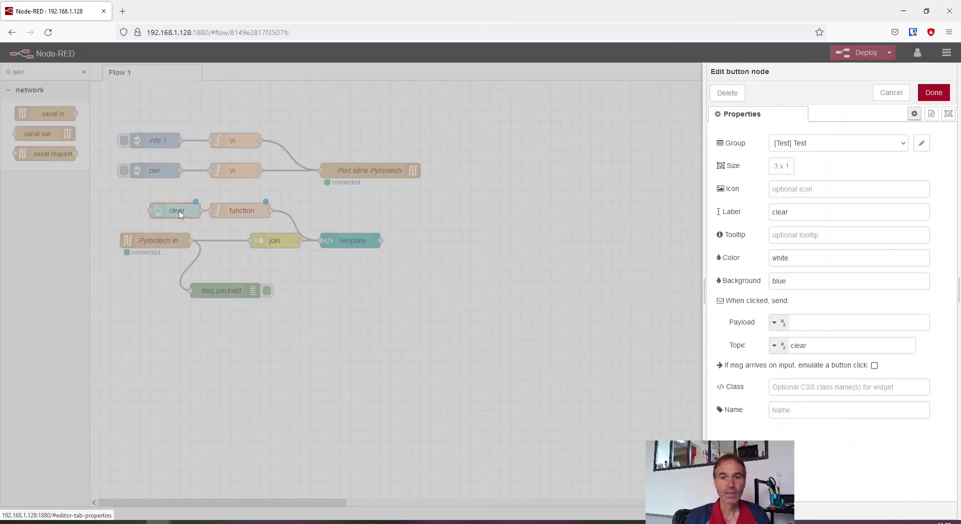
pyautogui.click(809, 147)
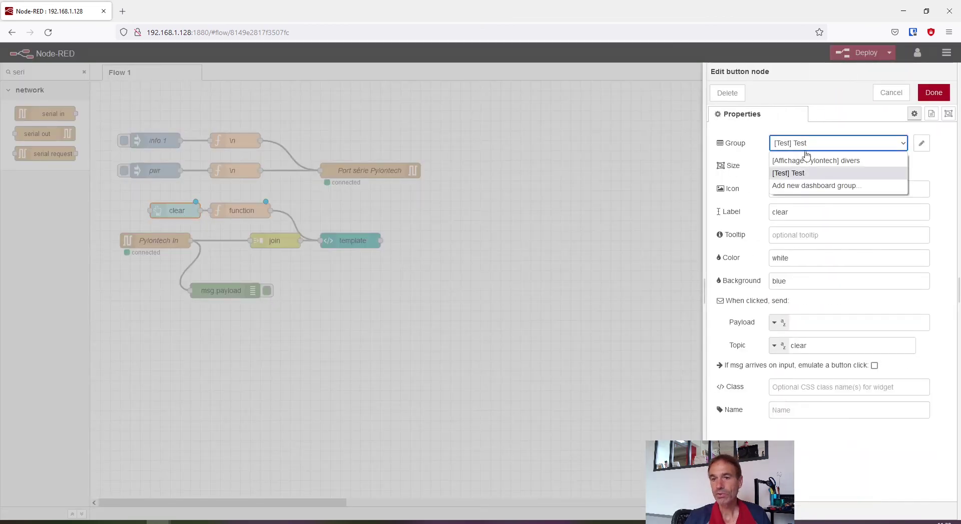
pyautogui.click(806, 160)
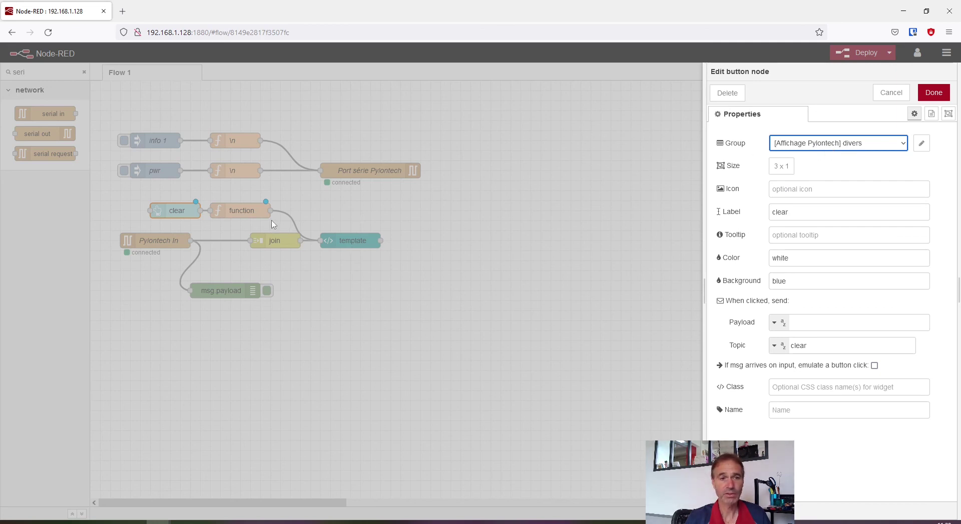
pyautogui.click(934, 92)
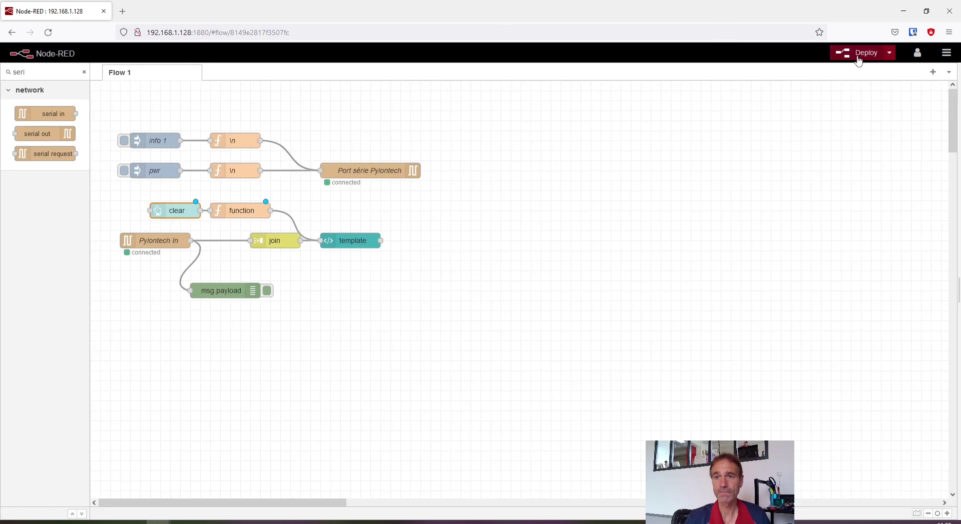
pyautogui.click(858, 59)
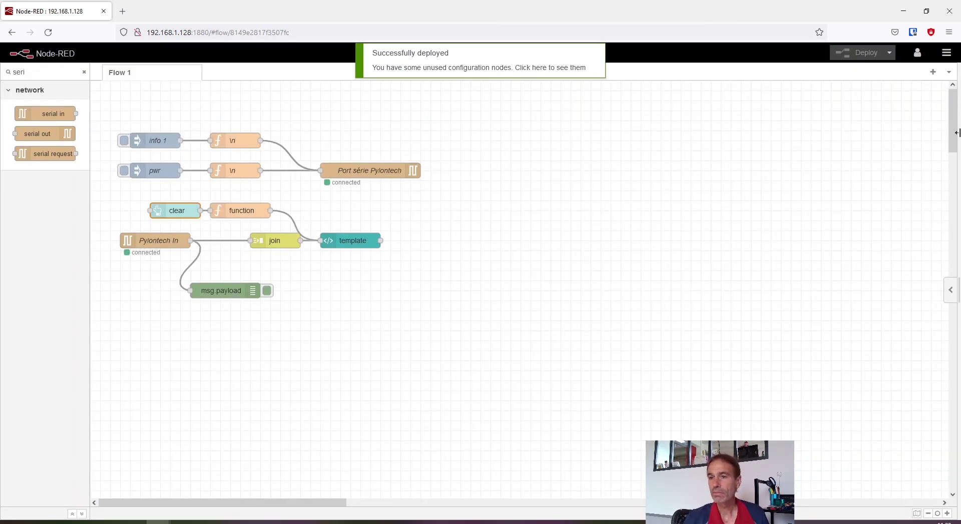
pyautogui.moveTo(957, 132)
pyautogui.mouseDown()
pyautogui.moveTo(456, 137)
pyautogui.moveTo(957, 148)
pyautogui.mouseUp()
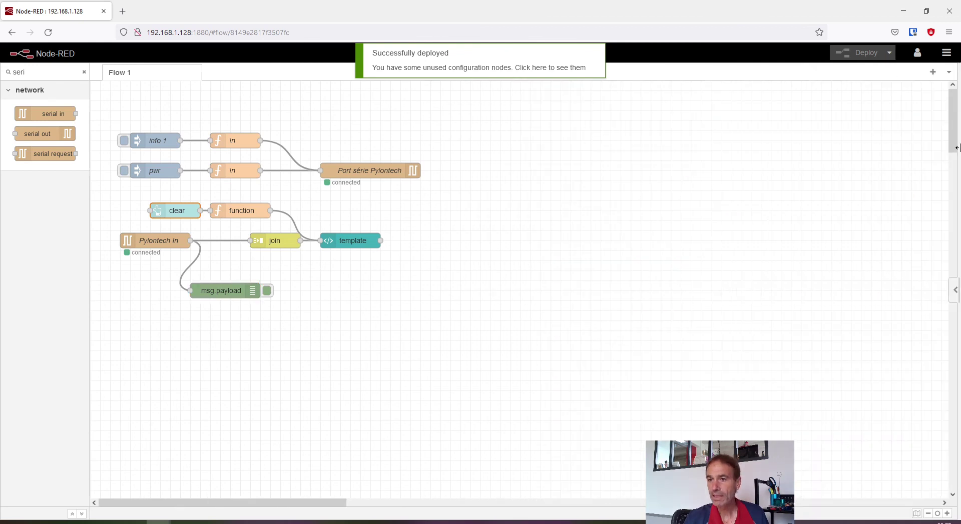
pyautogui.click(927, 11)
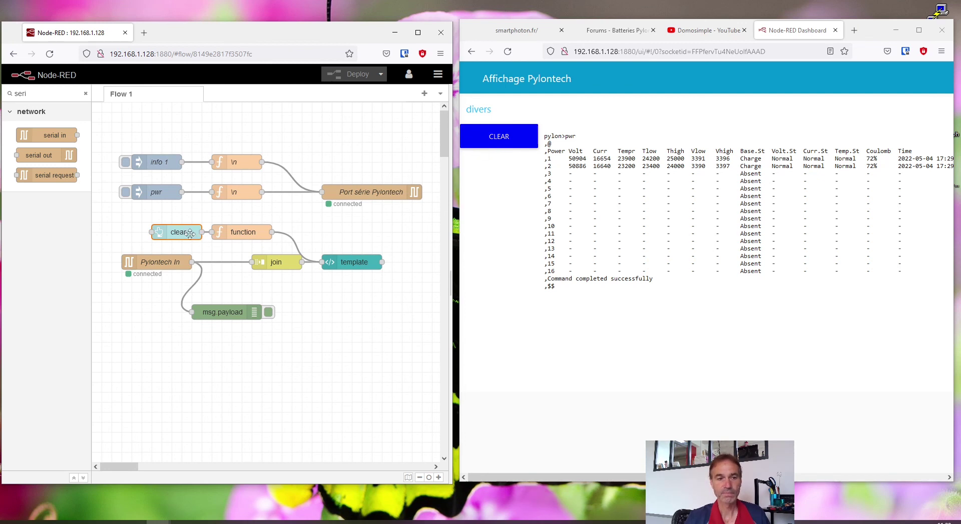
# Step: Examine the clear button node's label and topic, close its properties without changes, and trace its path to the template node
pyautogui.doubleClick(189, 234)
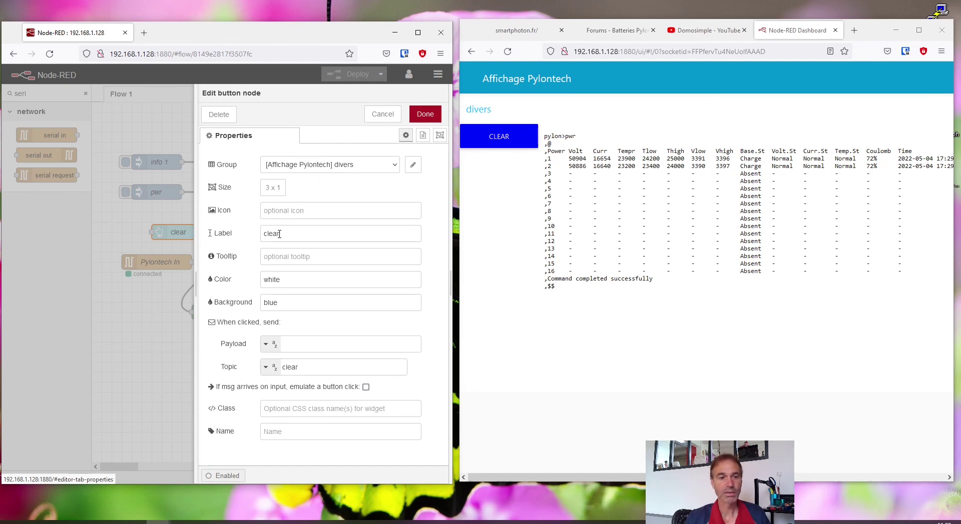
pyautogui.moveTo(306, 367); pyautogui.dragTo(279, 366)
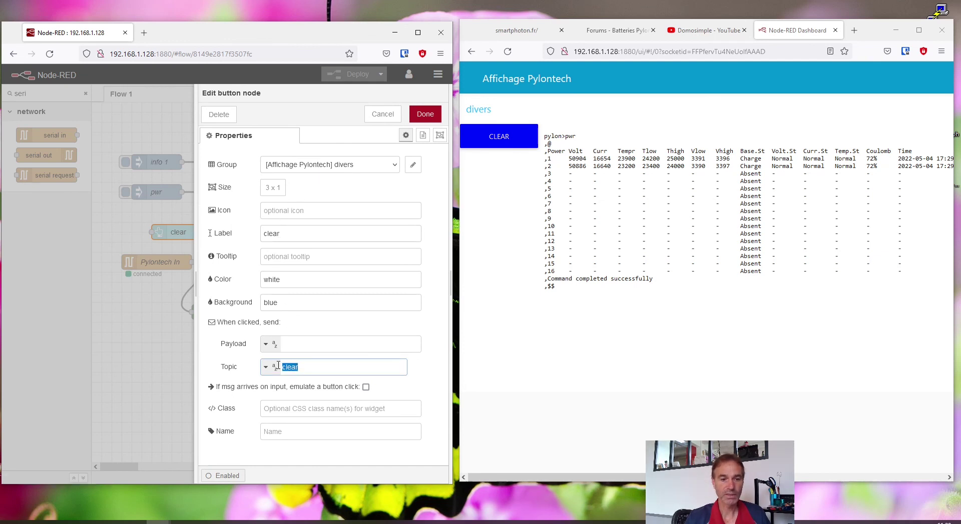
pyautogui.click(379, 115)
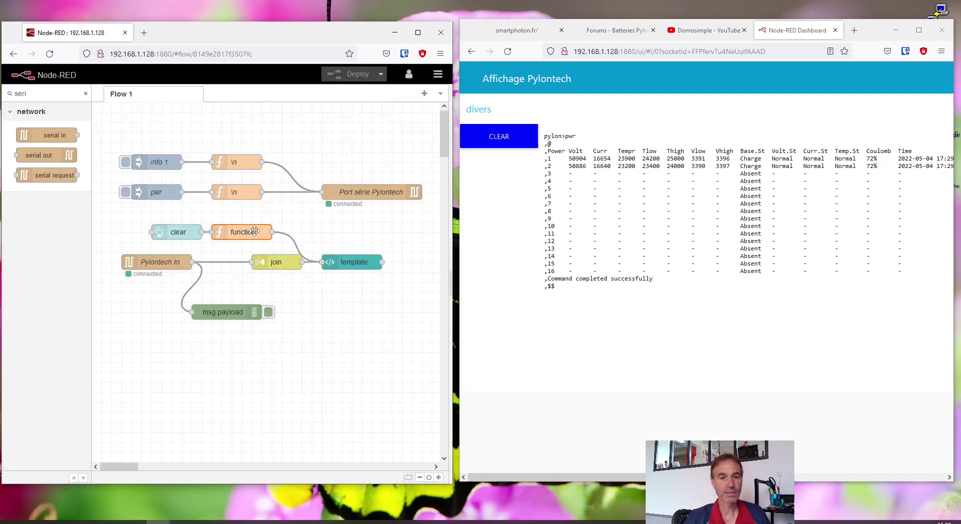
pyautogui.click(351, 263)
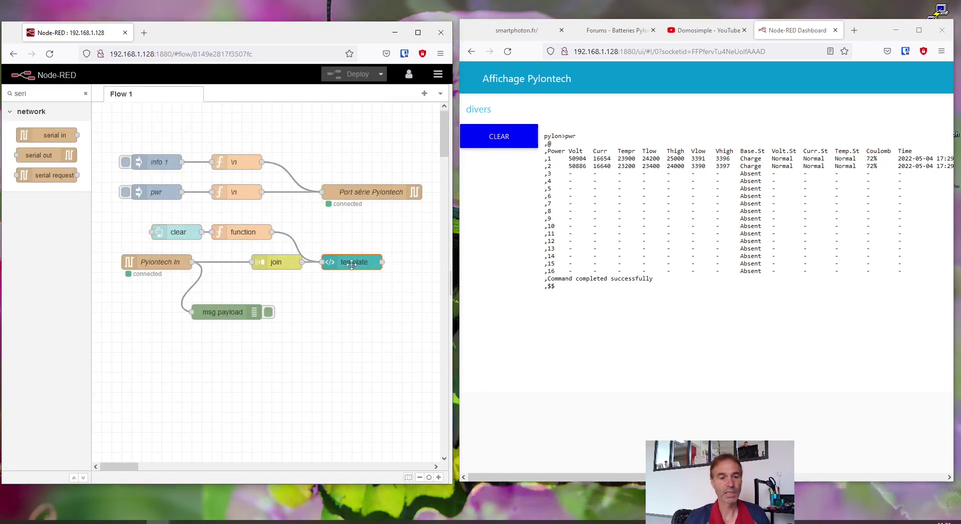
# Step: Test the dashboard's CLEAR button by emptying the display, sending info 1 and pwr in turn, and clearing after each reply
pyautogui.click(493, 139)
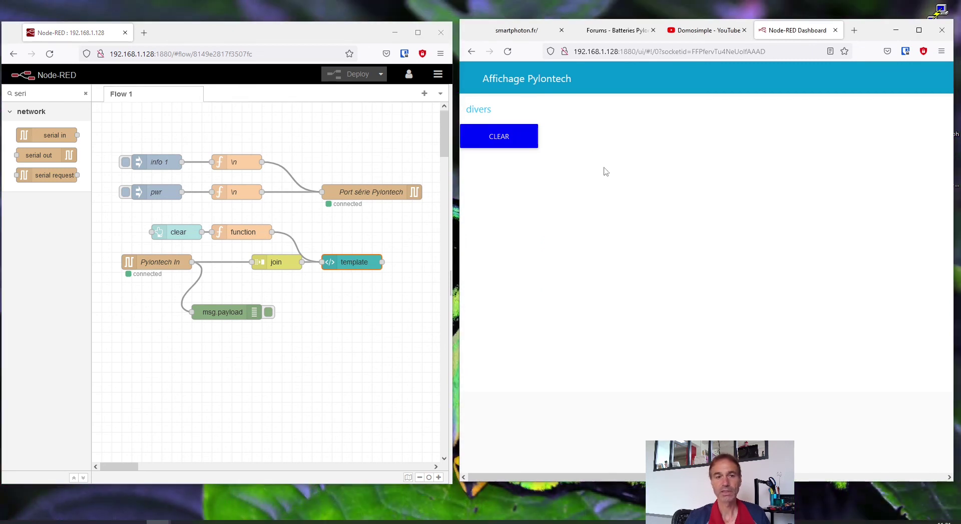
pyautogui.click(126, 164)
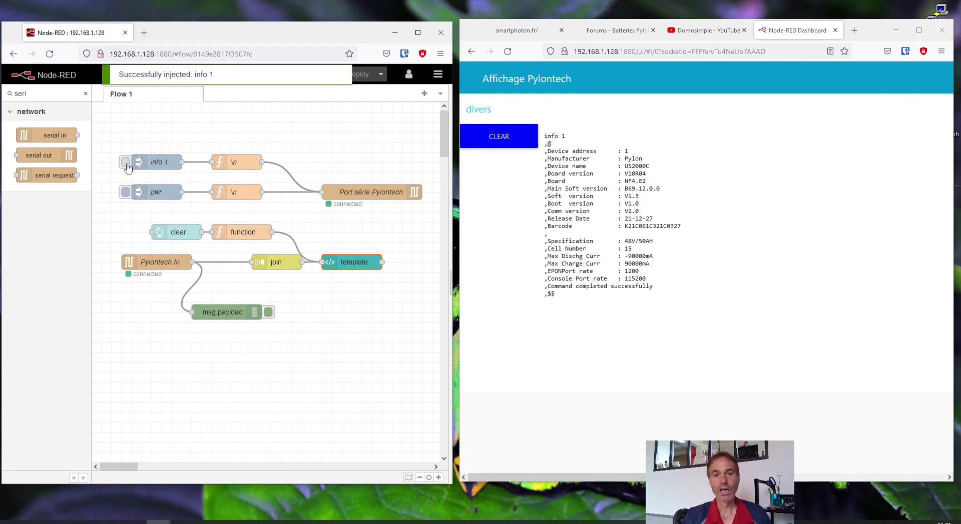
pyautogui.click(493, 144)
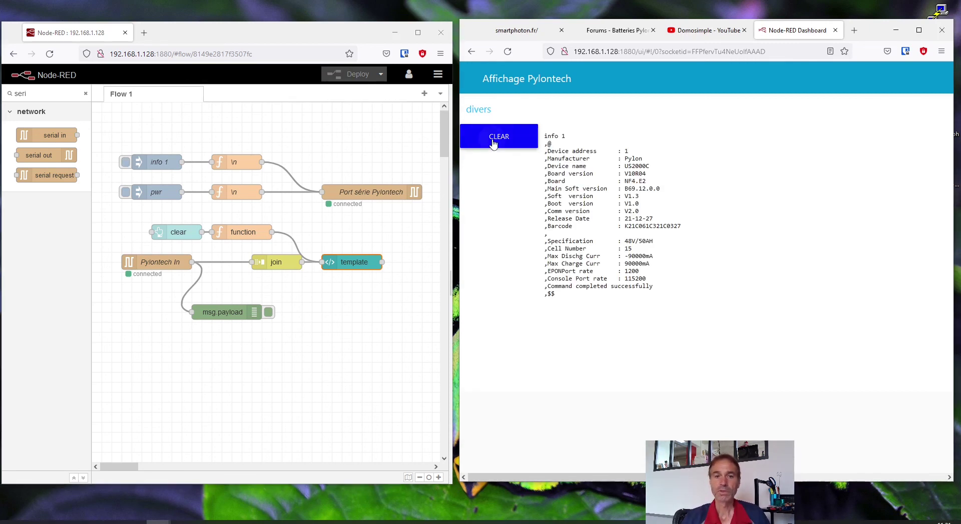
pyautogui.click(126, 194)
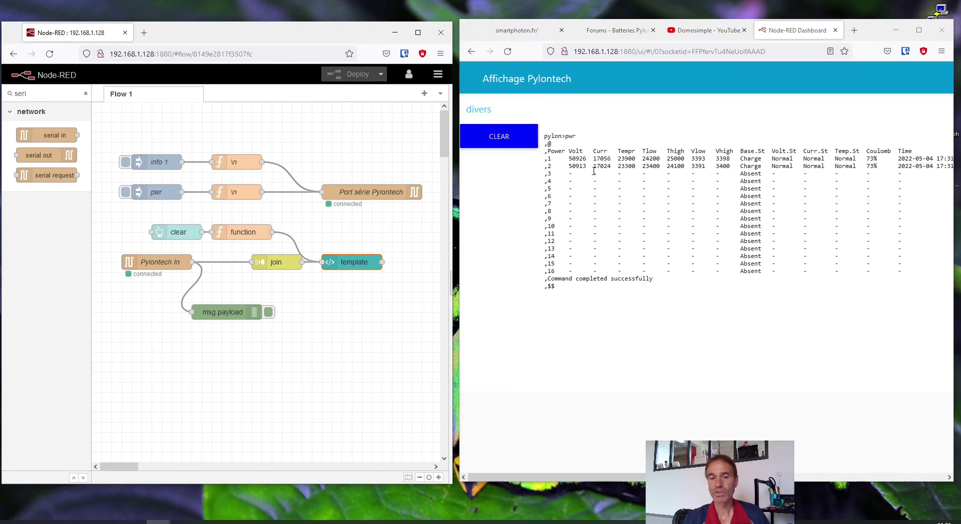
pyautogui.click(500, 140)
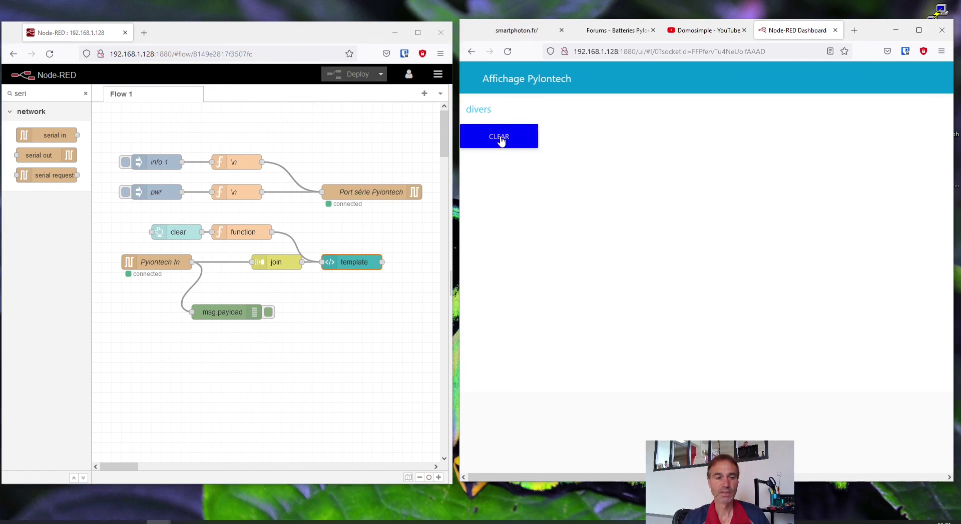